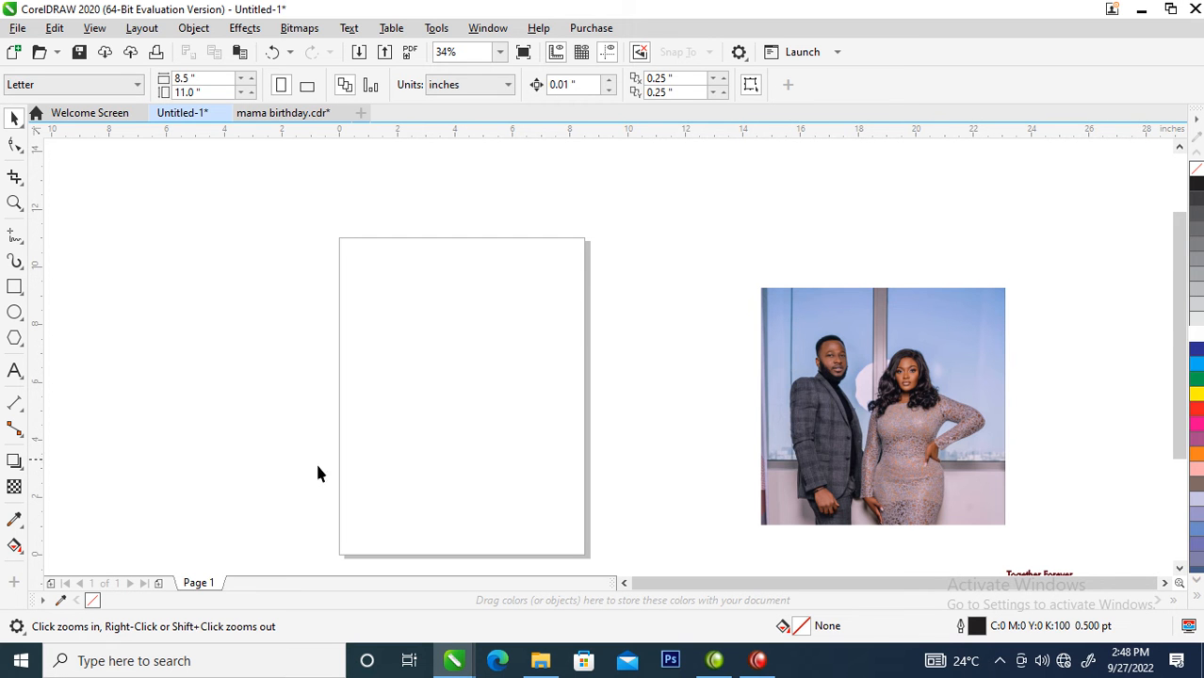
# - Move the couple's photo a little up and to the right, farther from the page, and deselect it
pyautogui.press('space')
pyautogui.click(932, 473)
pyautogui.moveTo(933, 473); pyautogui.dragTo(994, 434)
pyautogui.click(237, 370)
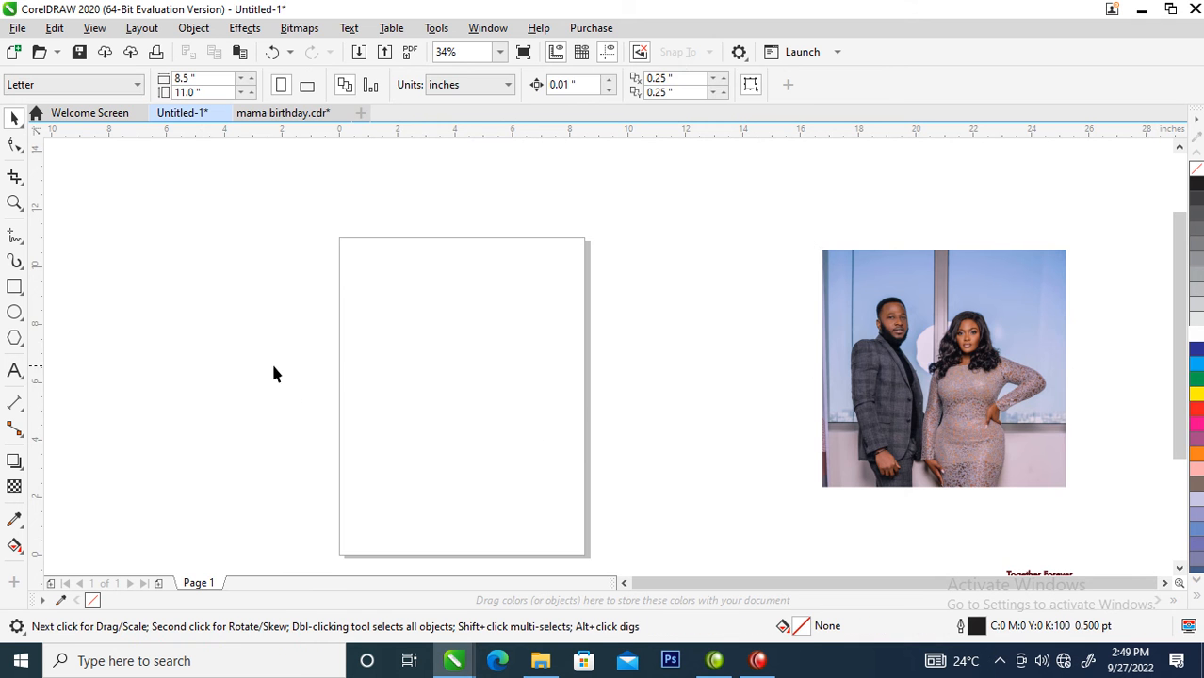
# - Set the page to A4 in landscape orientation and move the couple's photo back closer to the page
pyautogui.click(128, 87)
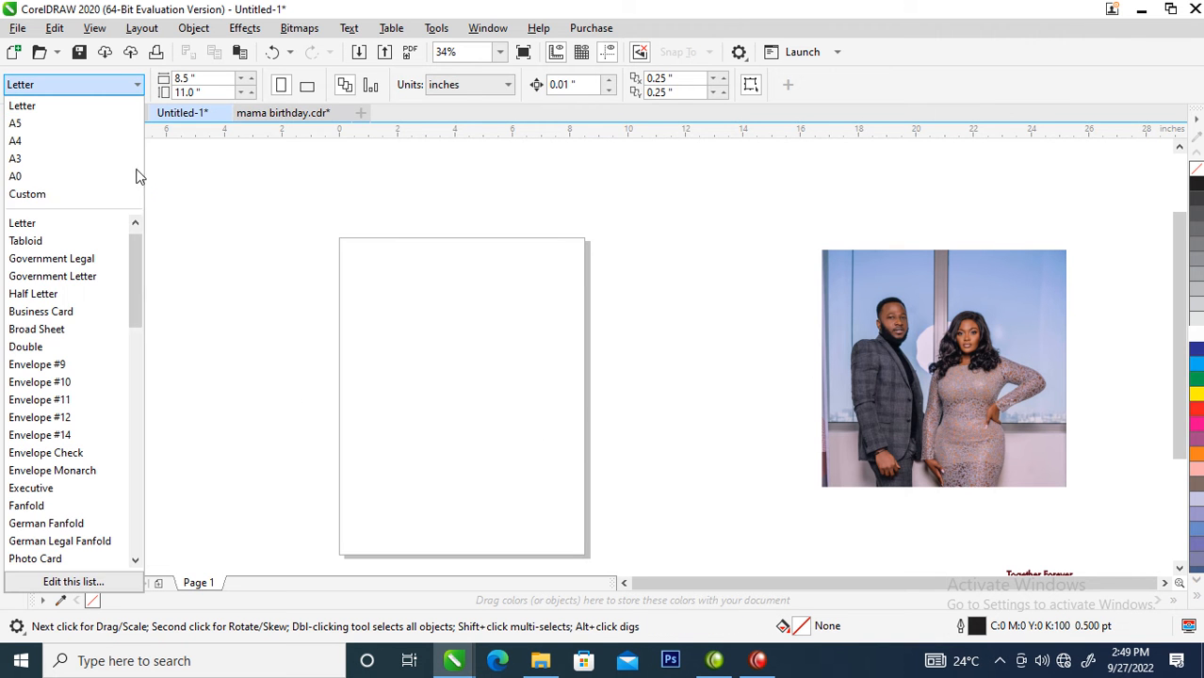
pyautogui.click(28, 140)
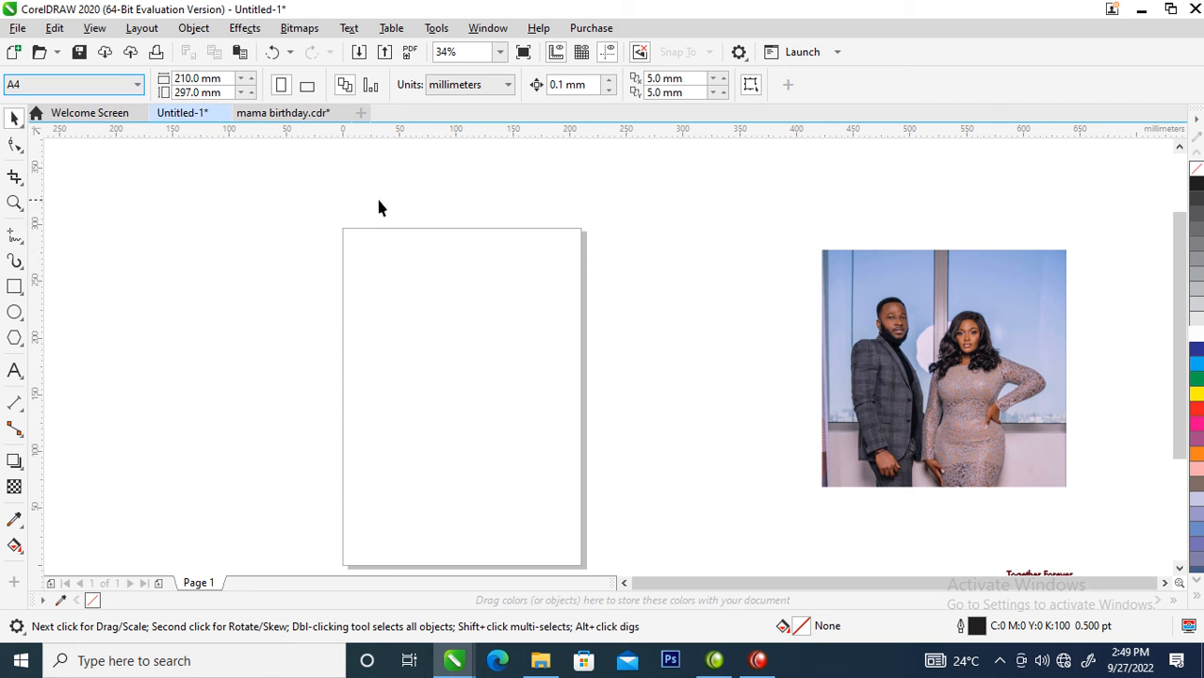
pyautogui.click(308, 88)
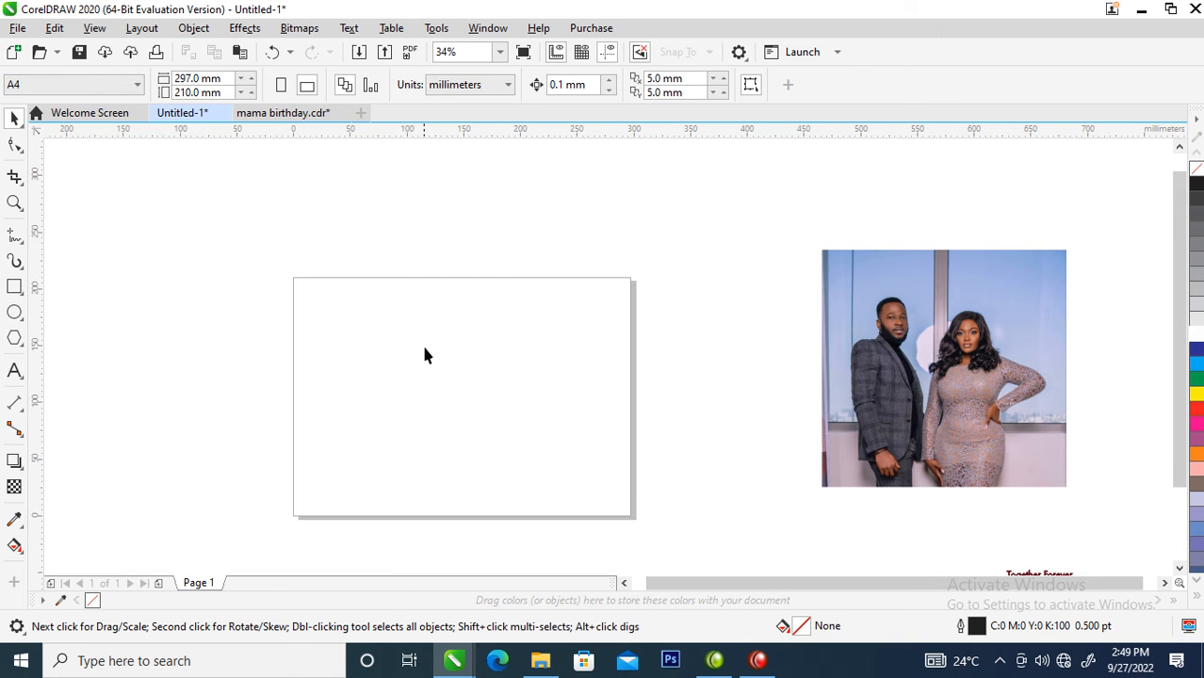
pyautogui.moveTo(936, 398); pyautogui.dragTo(879, 401)
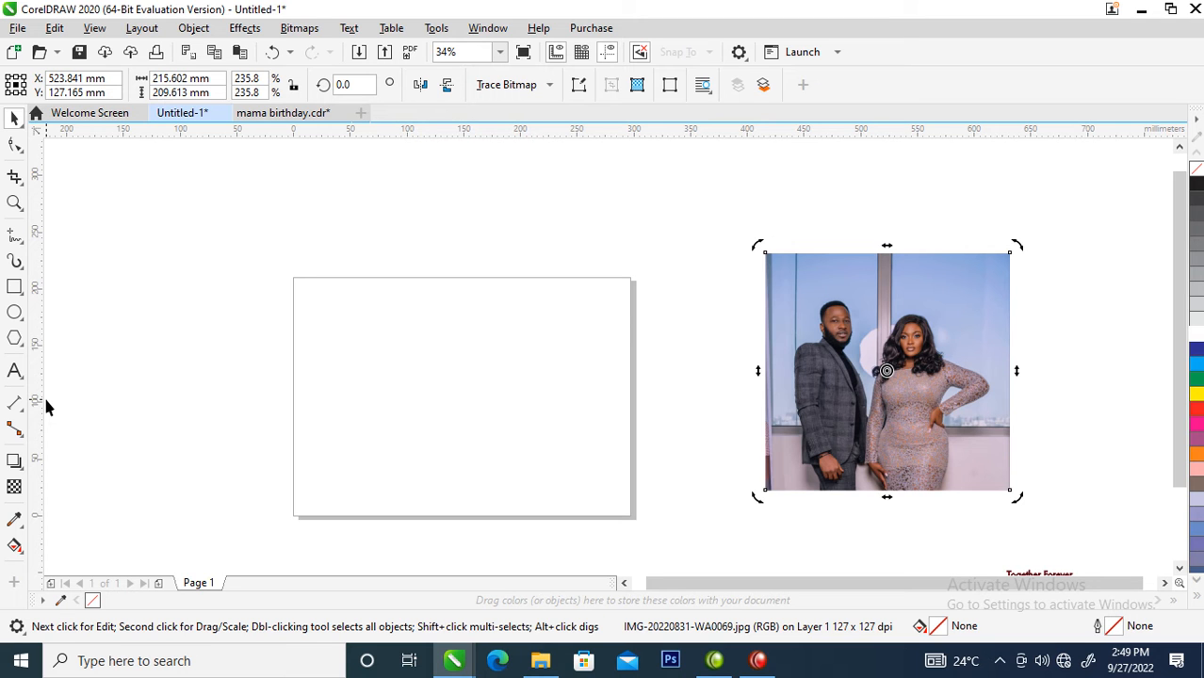
# - Draw a three-sided polygon over the page and stretch it symmetrically from its center to about 254 mm wide
pyautogui.click(13, 339)
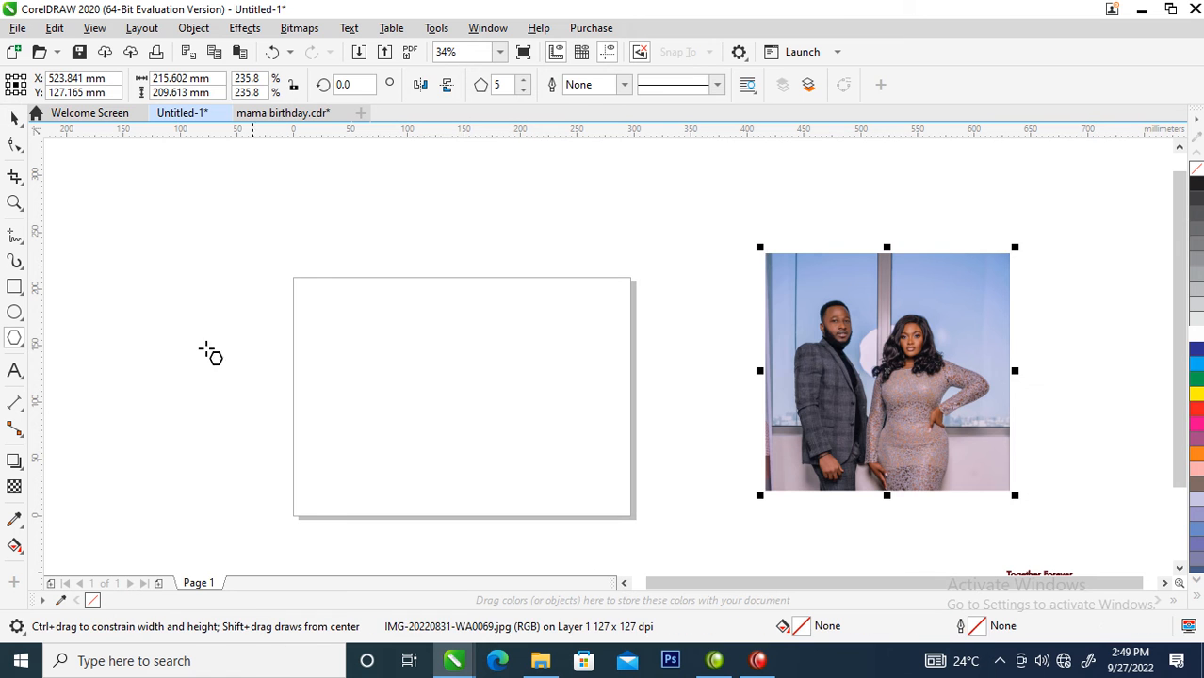
pyautogui.moveTo(287, 251); pyautogui.dragTo(523, 425)
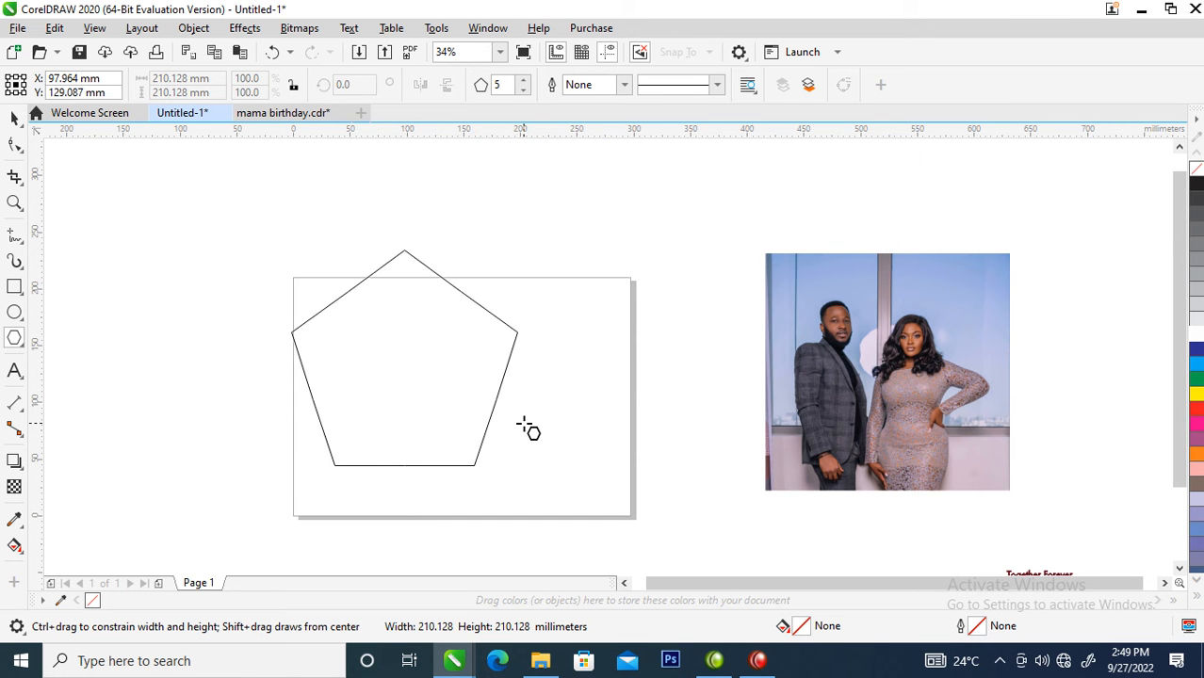
pyautogui.moveTo(524, 425); pyautogui.dragTo(528, 425)
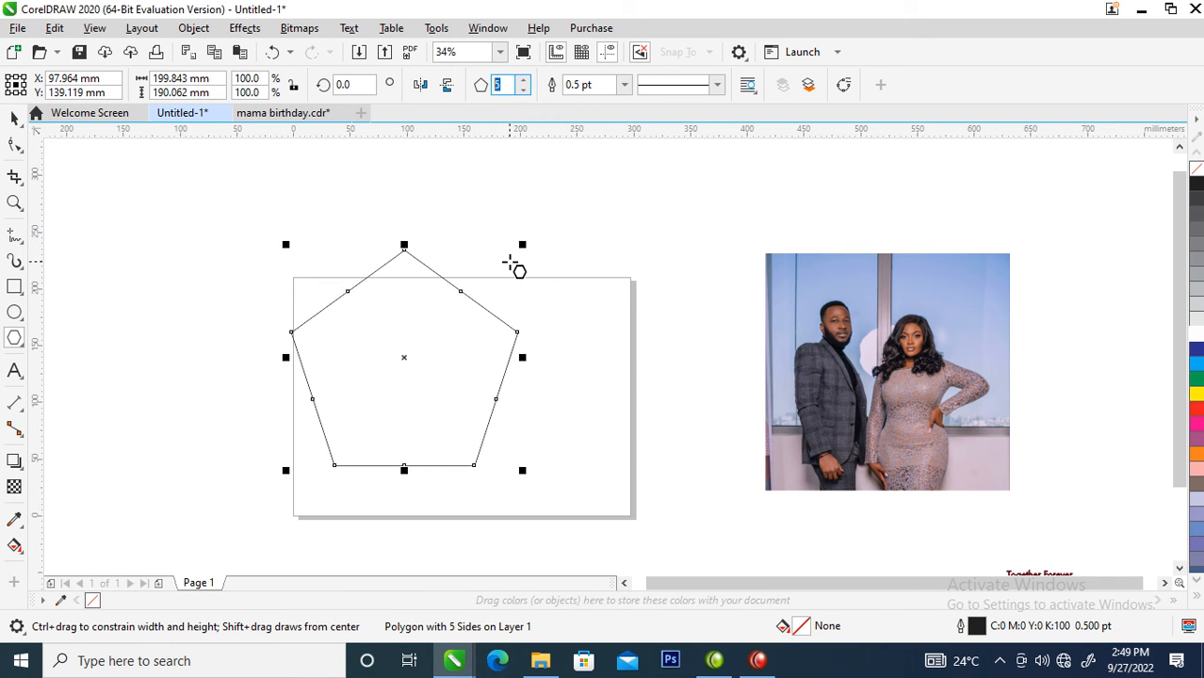
pyautogui.write('3')
pyautogui.press('Return')
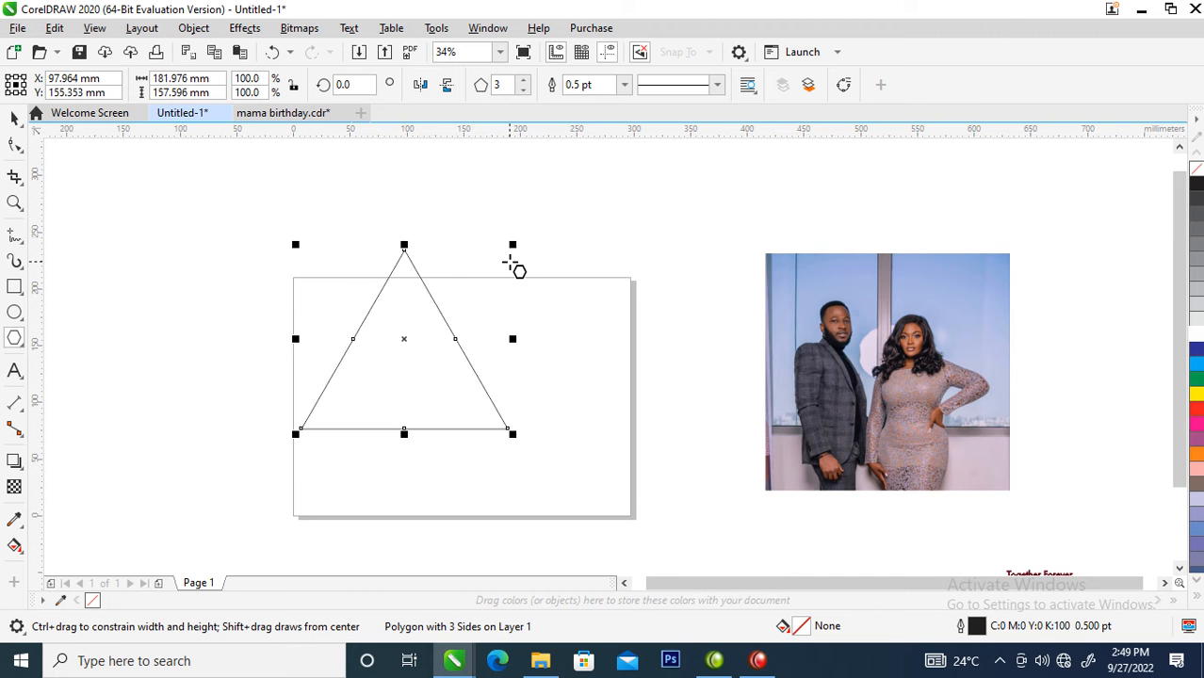
pyautogui.press('space')
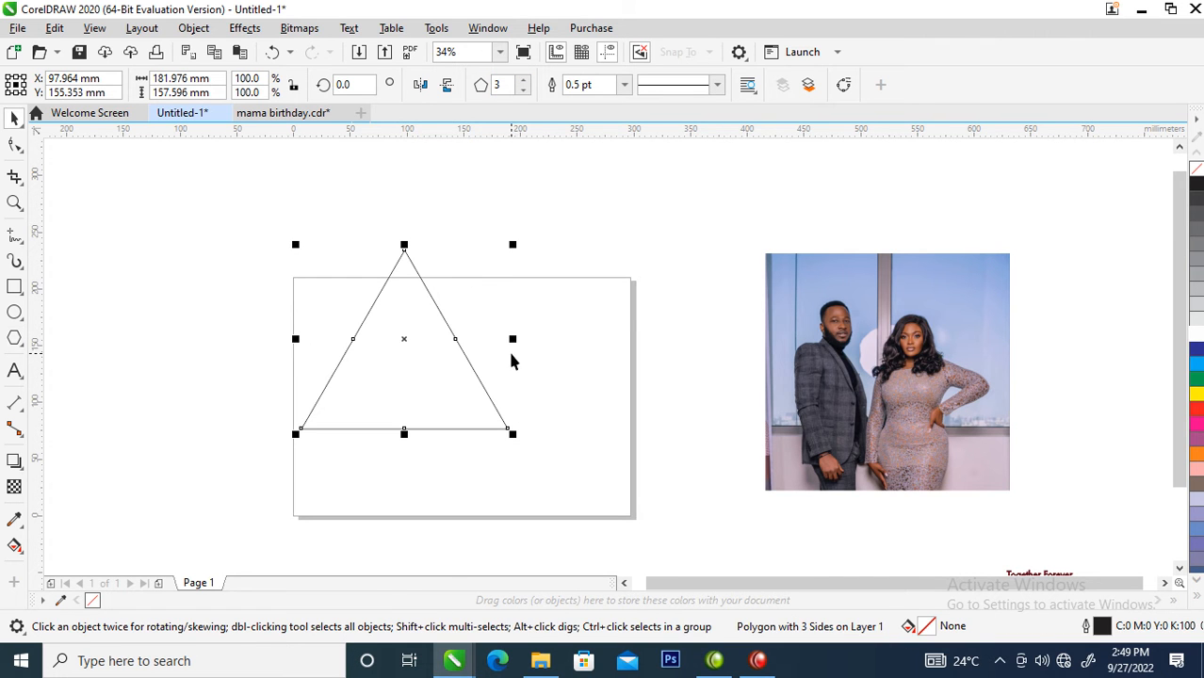
pyautogui.moveTo(509, 338); pyautogui.dragTo(550, 352)
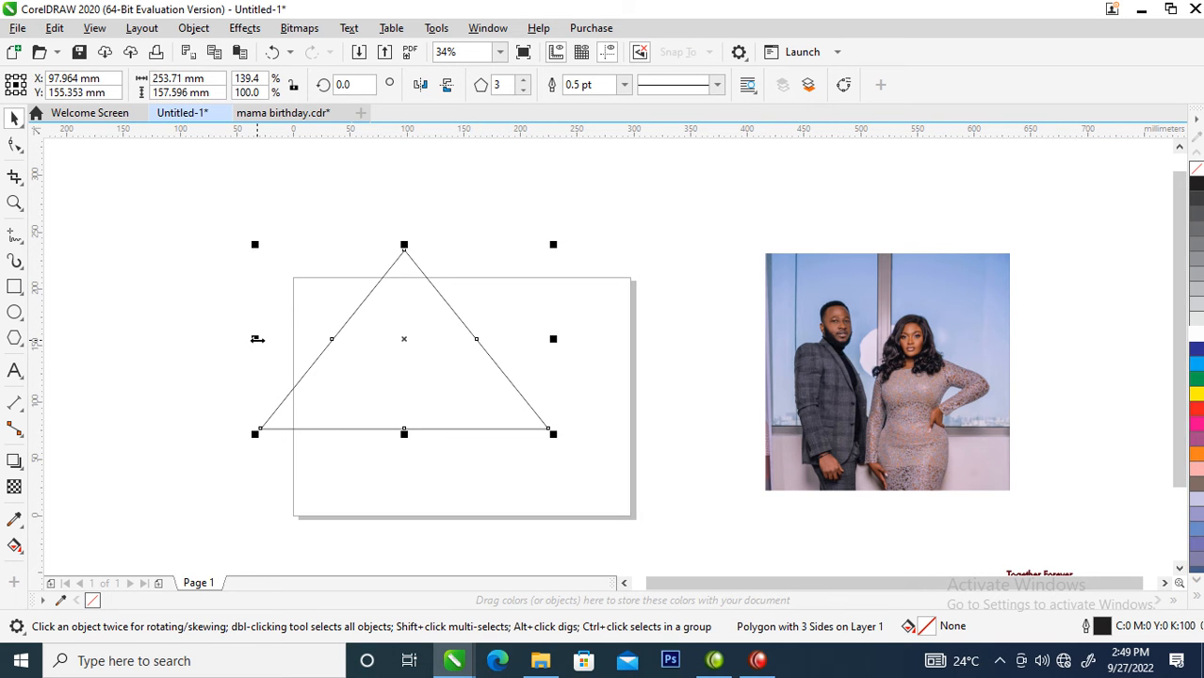
# - Create an upside-down copy of the triangle and fit its slanted side exactly against the original's right side
pyautogui.moveTo(257, 339); pyautogui.dragTo(637, 356)
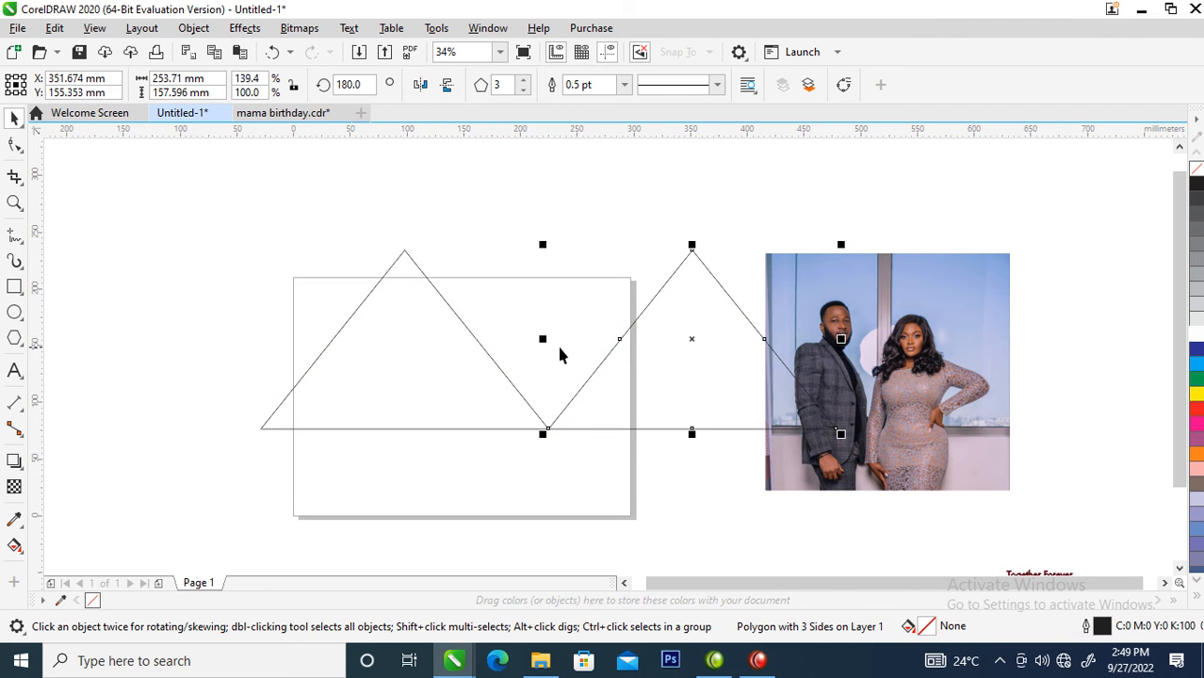
pyautogui.click(448, 90)
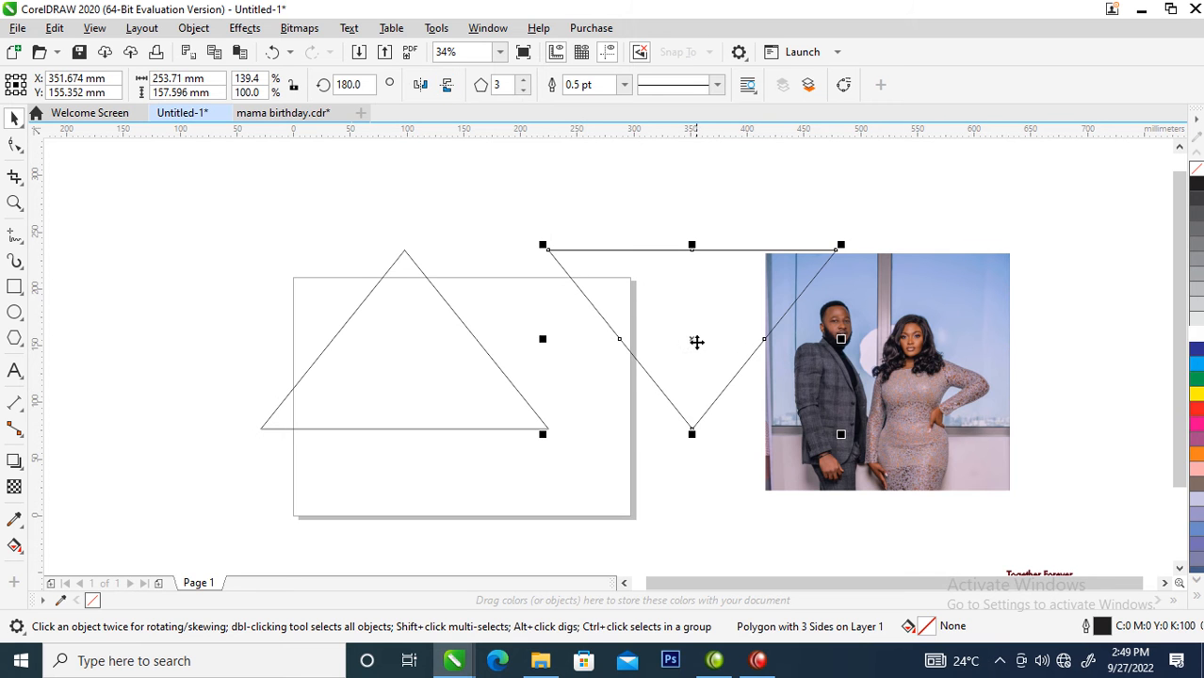
pyautogui.moveTo(690, 343); pyautogui.dragTo(555, 348)
pyautogui.press('z')
pyautogui.moveTo(405, 281); pyautogui.dragTo(567, 373)
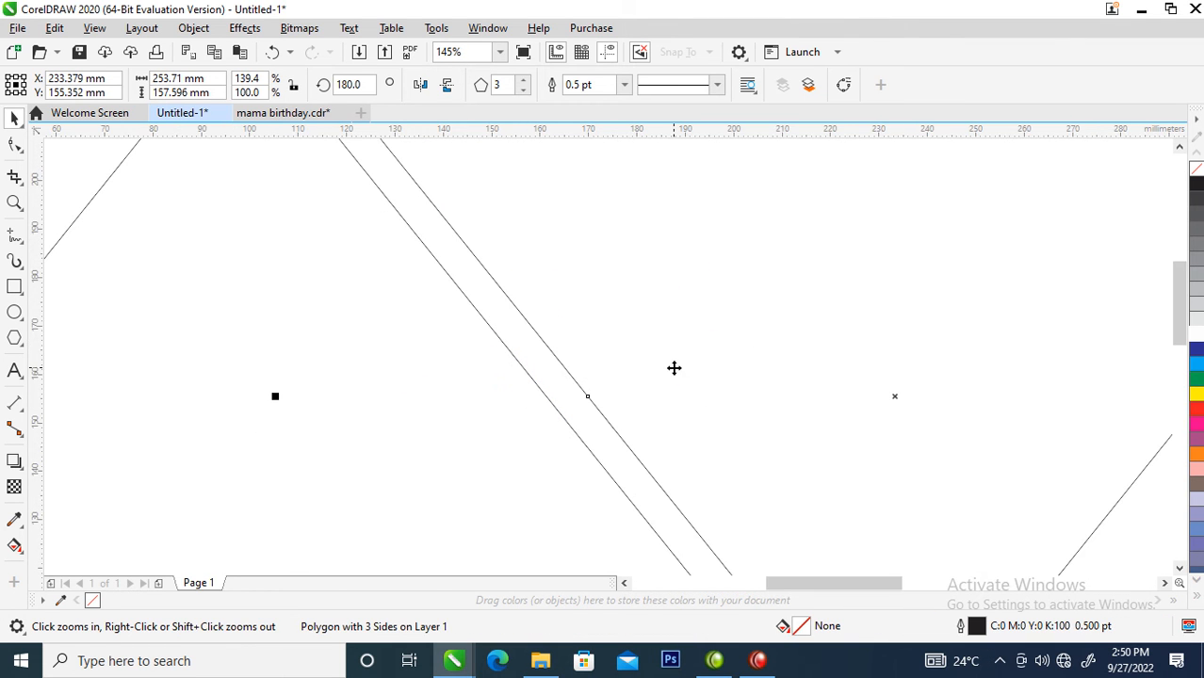
pyautogui.moveTo(397, 321); pyautogui.dragTo(713, 475)
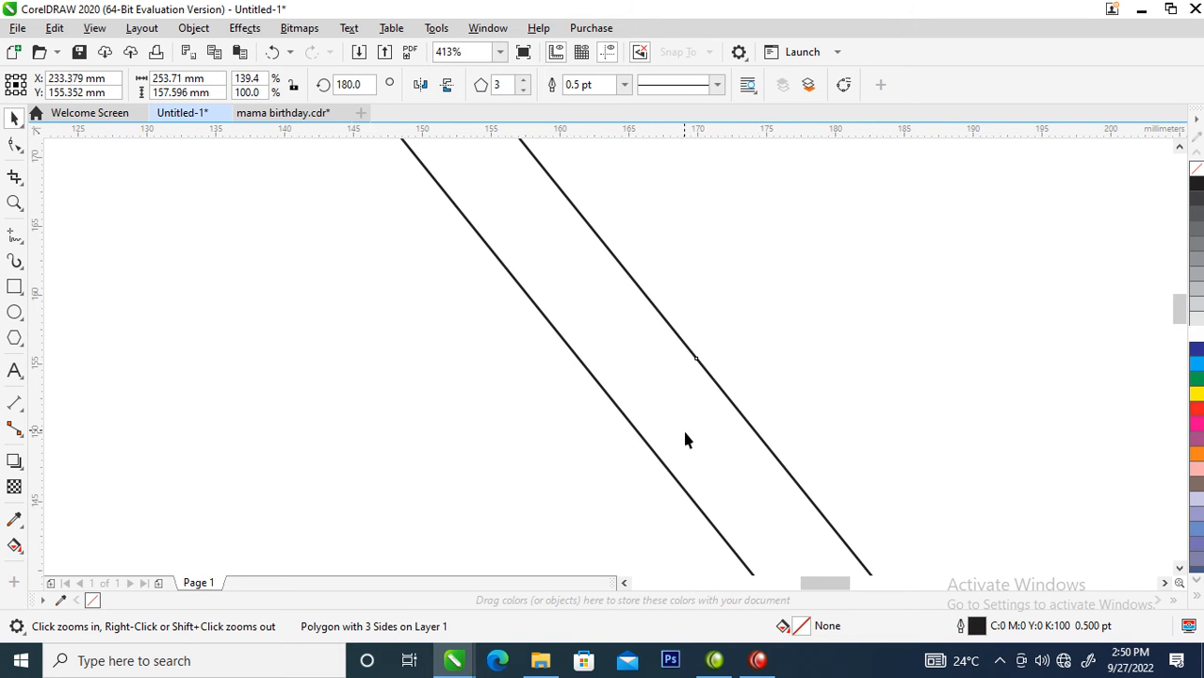
pyautogui.press('space')
pyautogui.moveTo(722, 363); pyautogui.dragTo(645, 370)
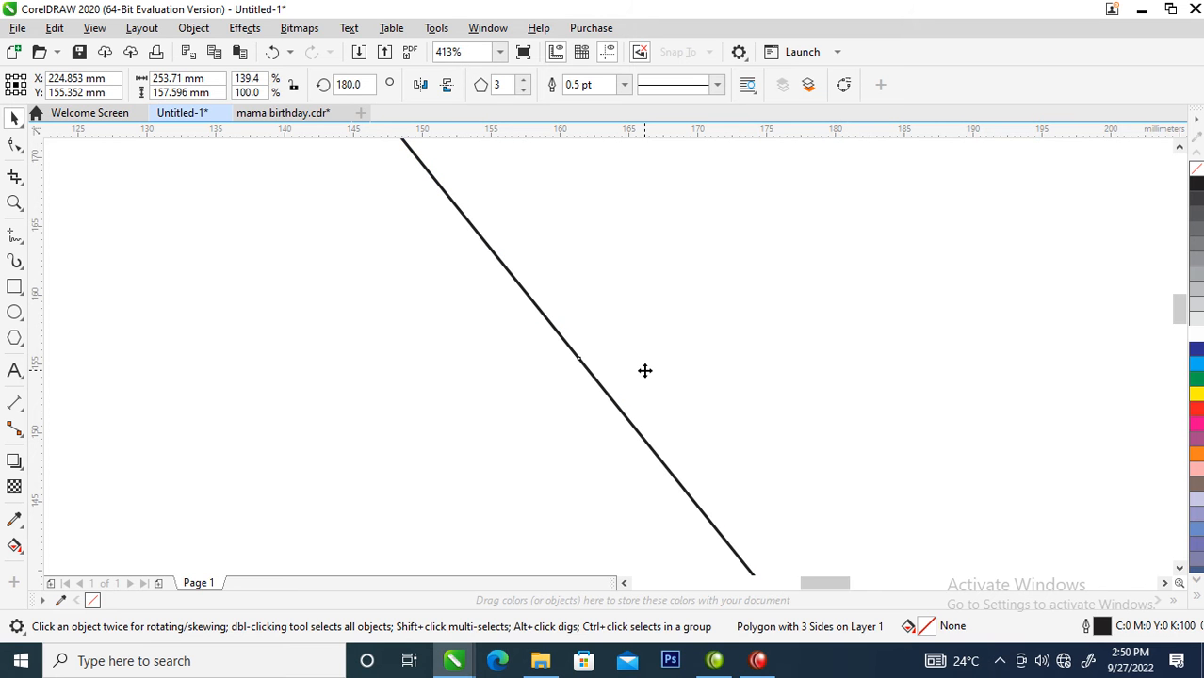
# - Mirror a copy of the inverted triangle upward across its top edge and shift the copy left above the page
pyautogui.press('F4')
pyautogui.scroll(-1, 778, 296)
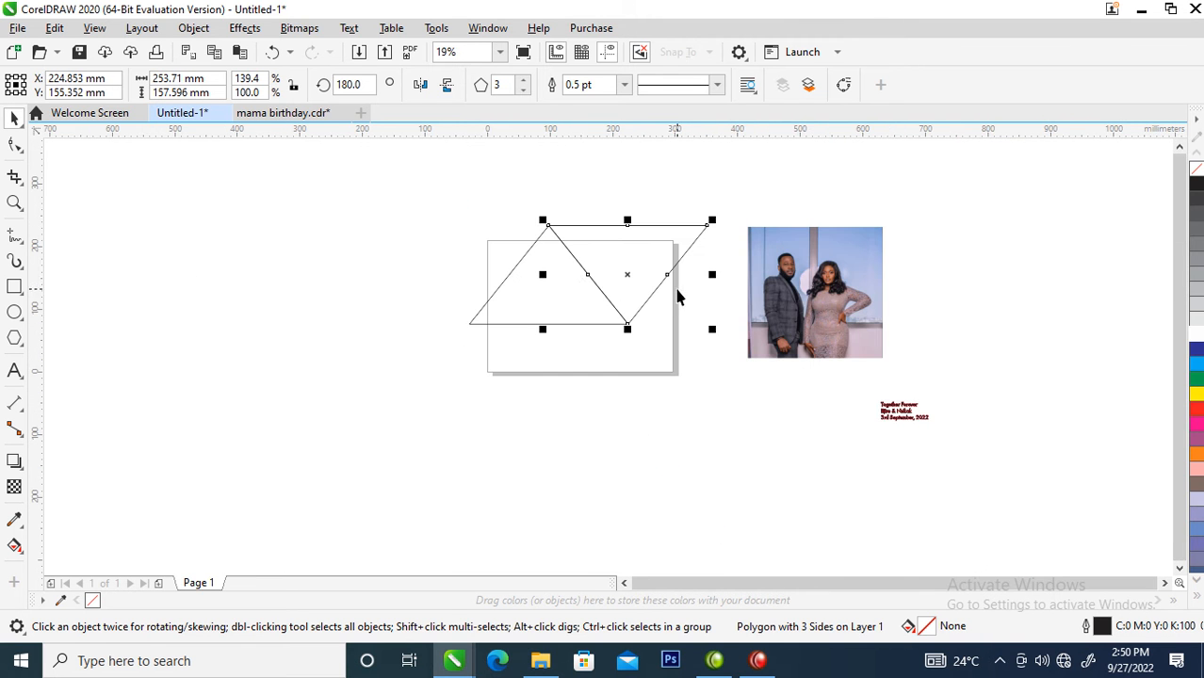
pyautogui.press('F2')
pyautogui.moveTo(416, 182); pyautogui.dragTo(1027, 430)
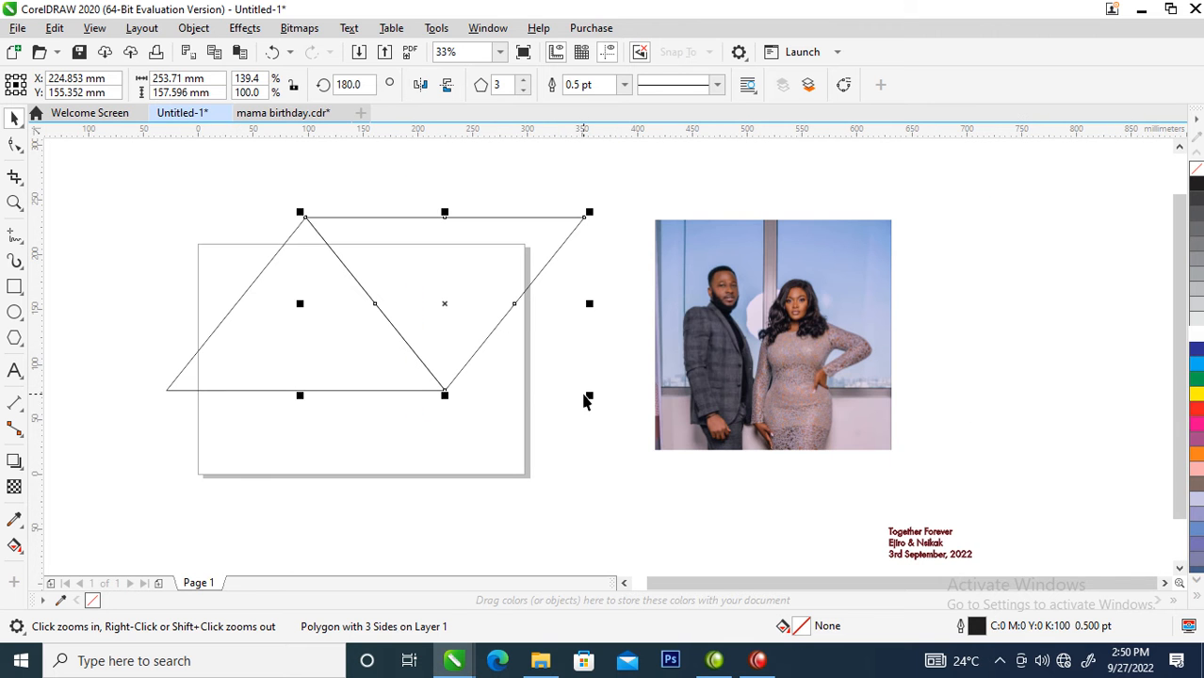
pyautogui.moveTo(445, 398); pyautogui.dragTo(434, 217)
pyautogui.click(434, 214)
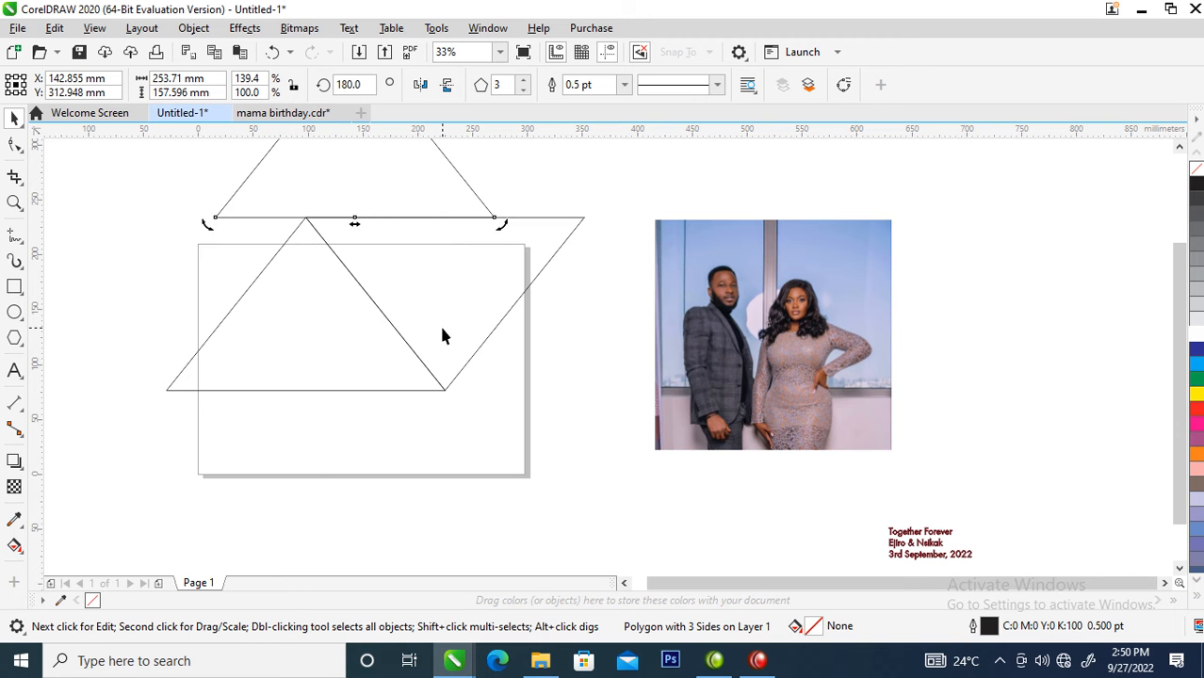
# - Mirror a copy of the first triangle to the right so it adjoins the inverted triangle's other slanted side
pyautogui.scroll(-2, 443, 336)
pyautogui.press('z')
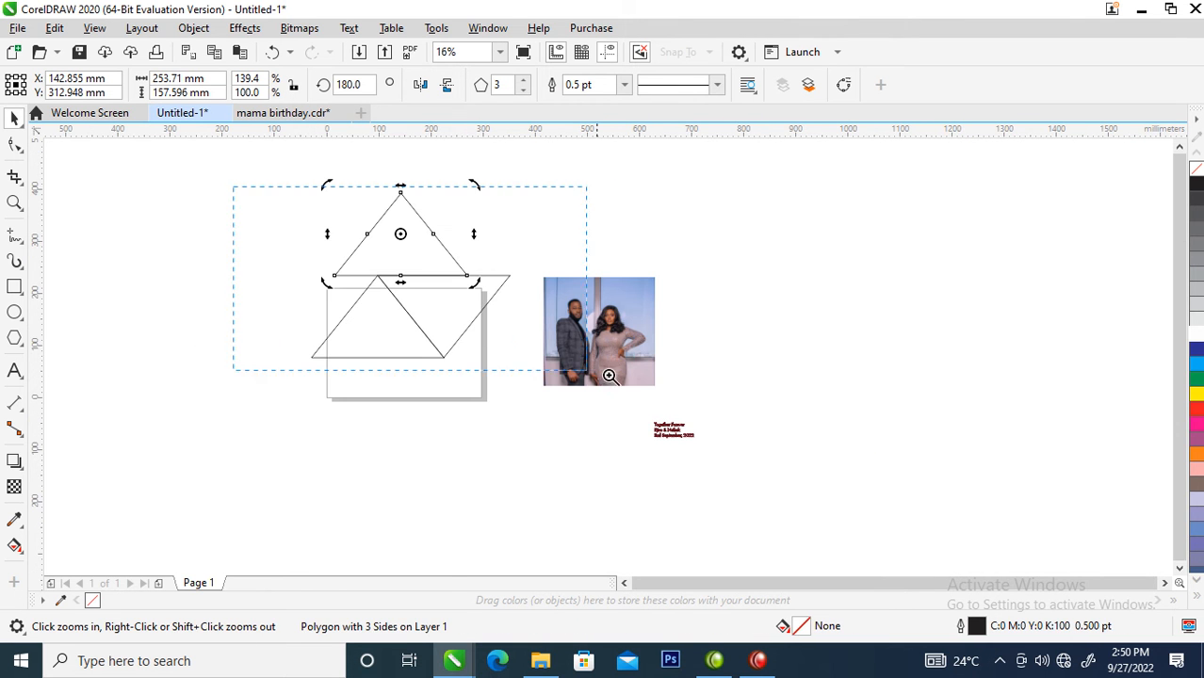
pyautogui.moveTo(552, 367); pyautogui.dragTo(814, 435)
pyautogui.click(332, 406)
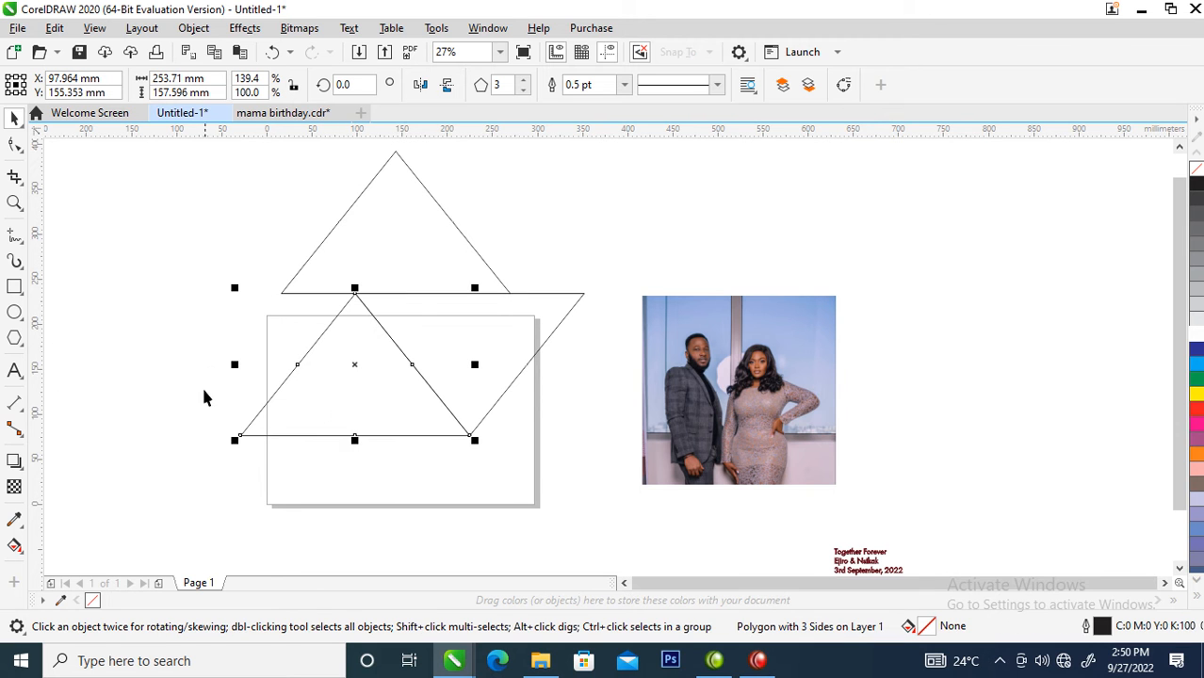
pyautogui.moveTo(229, 366); pyautogui.dragTo(664, 368)
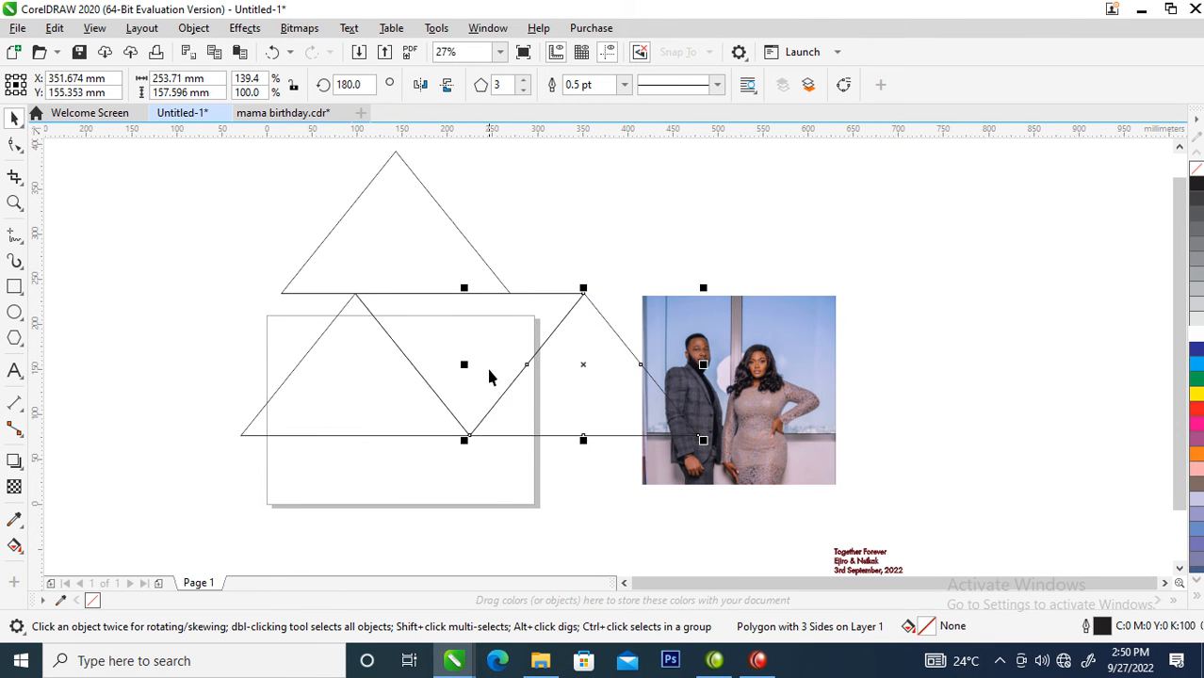
# - Move the couple's photo about 100 mm upward, beside the group of triangles
pyautogui.press('z')
pyautogui.moveTo(473, 323); pyautogui.dragTo(634, 414)
pyautogui.rightClick(634, 414)
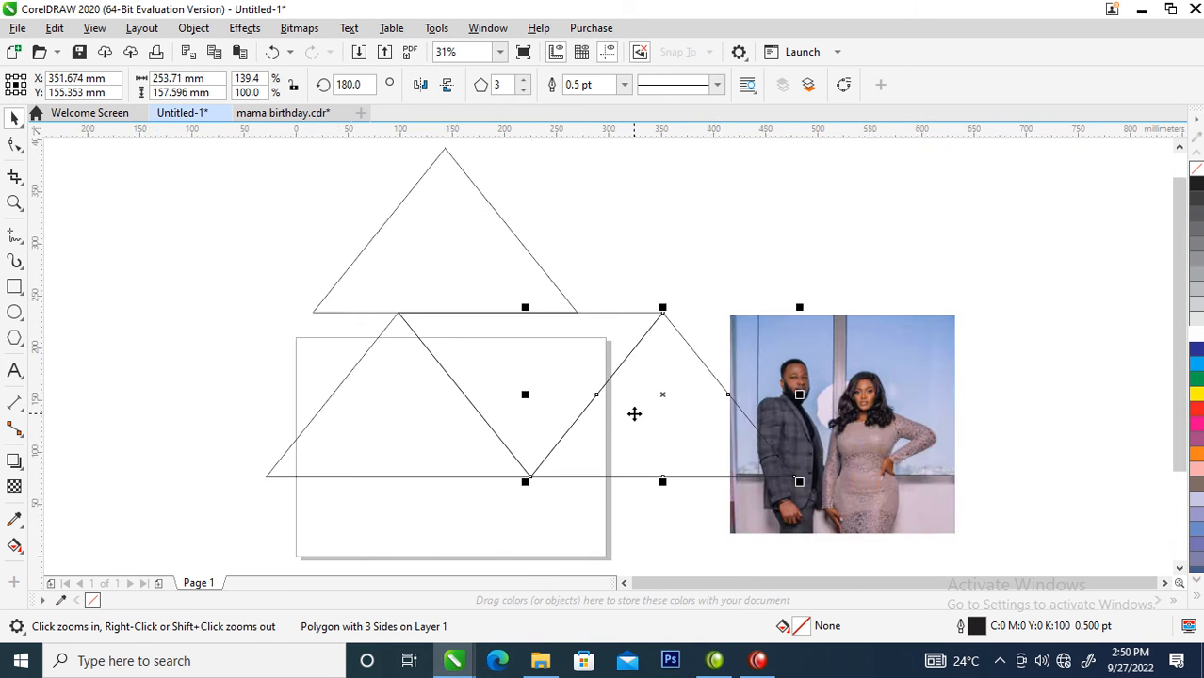
pyautogui.rightClick(634, 413)
pyautogui.click(878, 479)
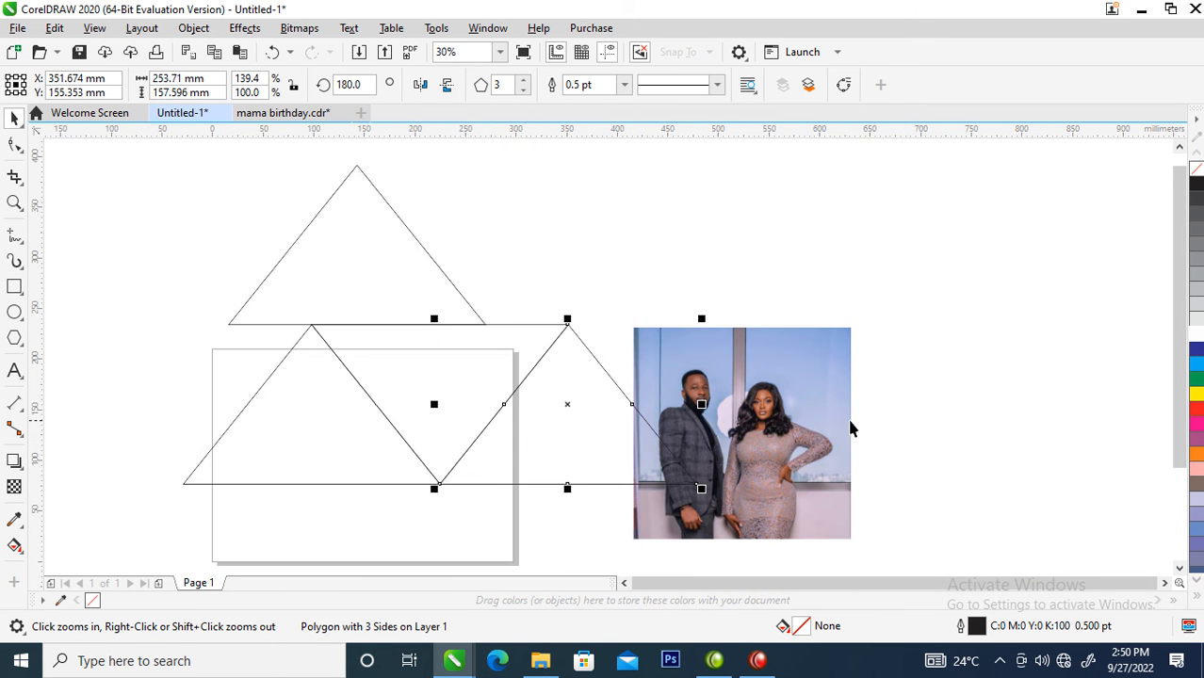
pyautogui.press('space')
pyautogui.click(834, 335)
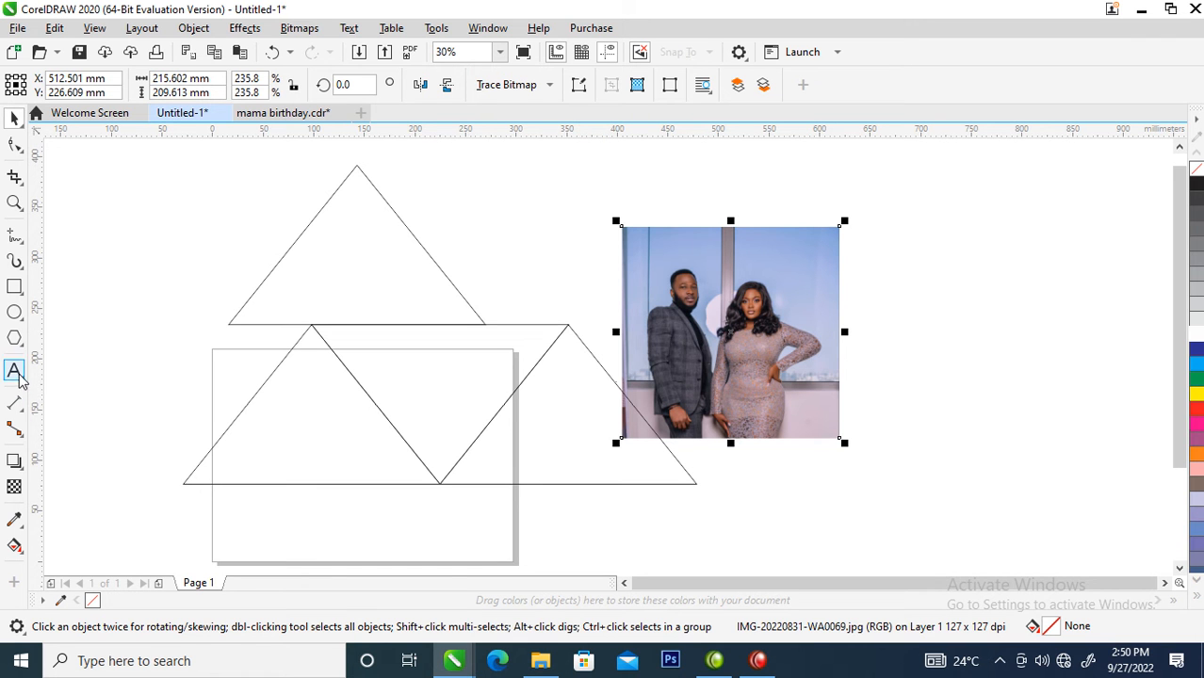
# - Sample the dark suit color #3C3A47 from the photo and fill the inverted triangle with it
pyautogui.click(13, 520)
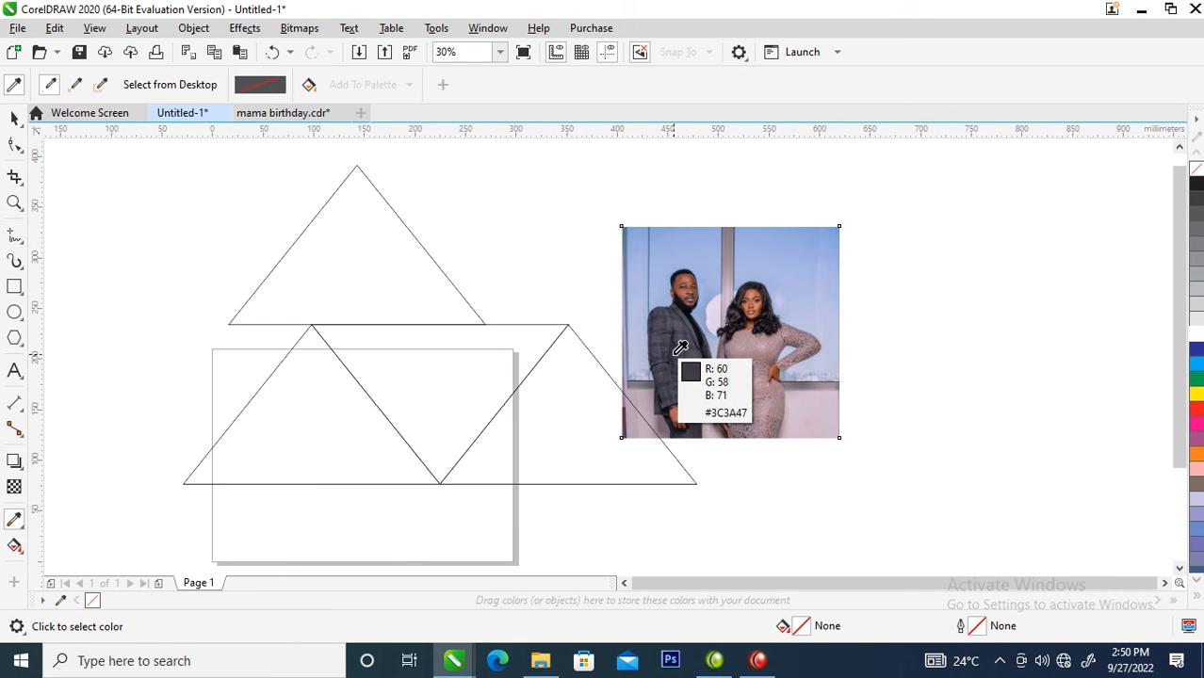
pyautogui.click(680, 347)
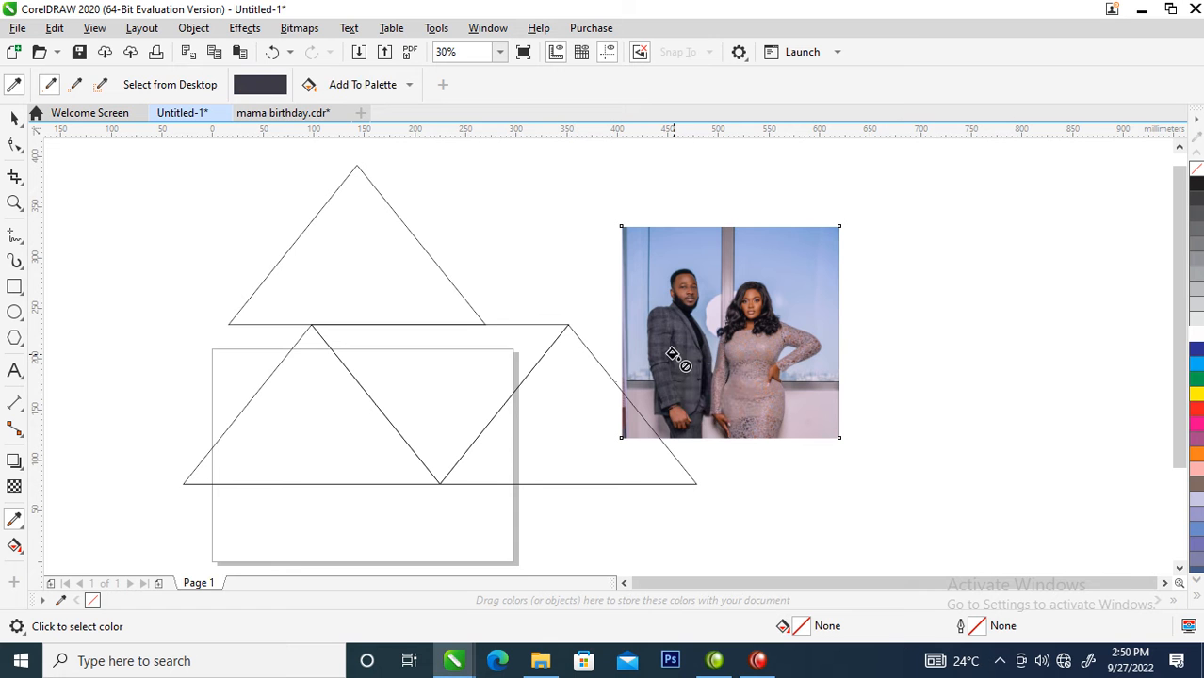
pyautogui.click(421, 369)
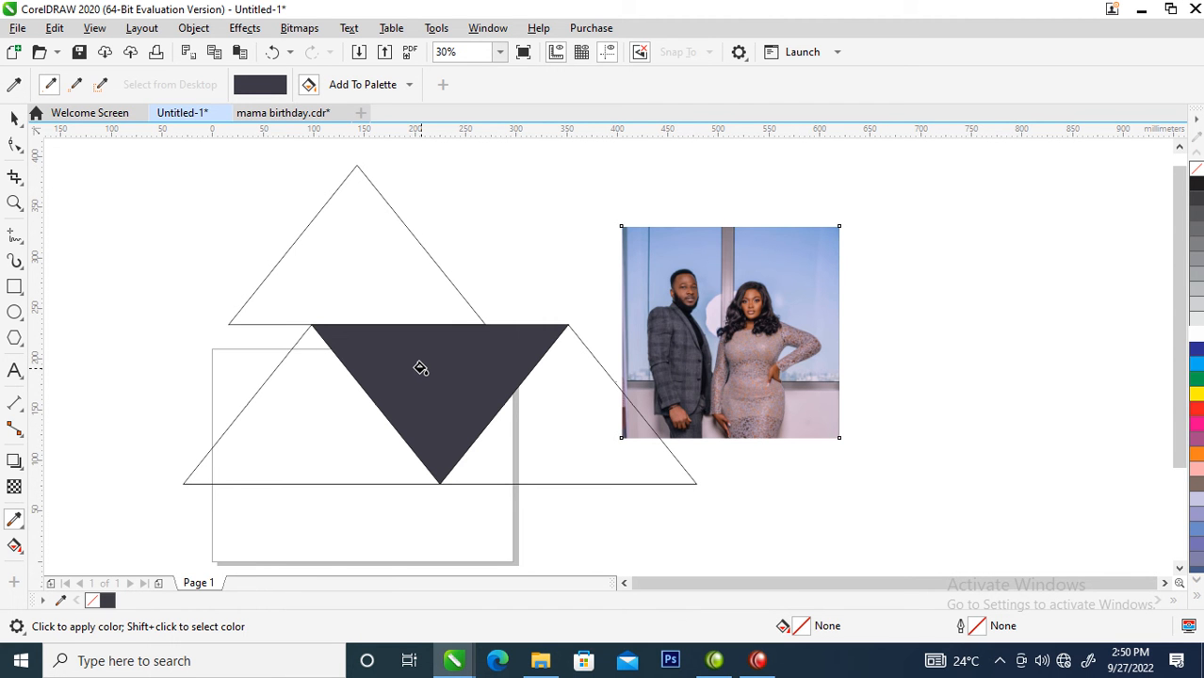
pyautogui.press('space')
# - Sample the dress color #8A788E from the photo and fill the lower-right and upper triangles with it
pyautogui.click(682, 405)
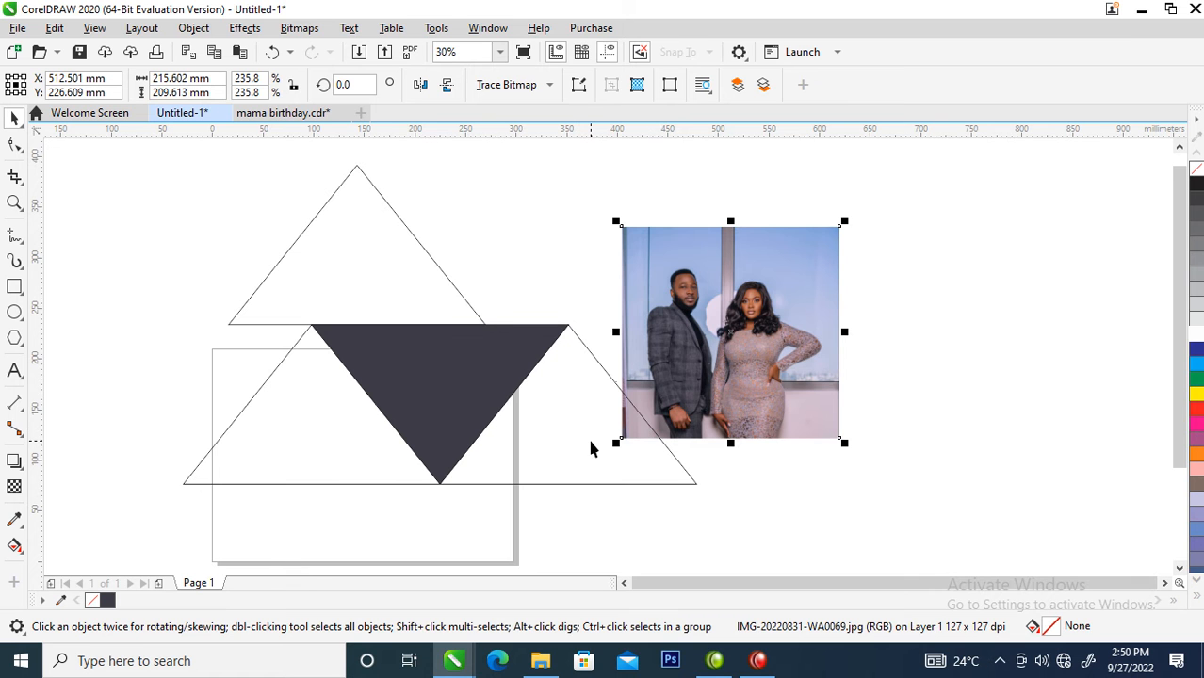
pyautogui.press('space')
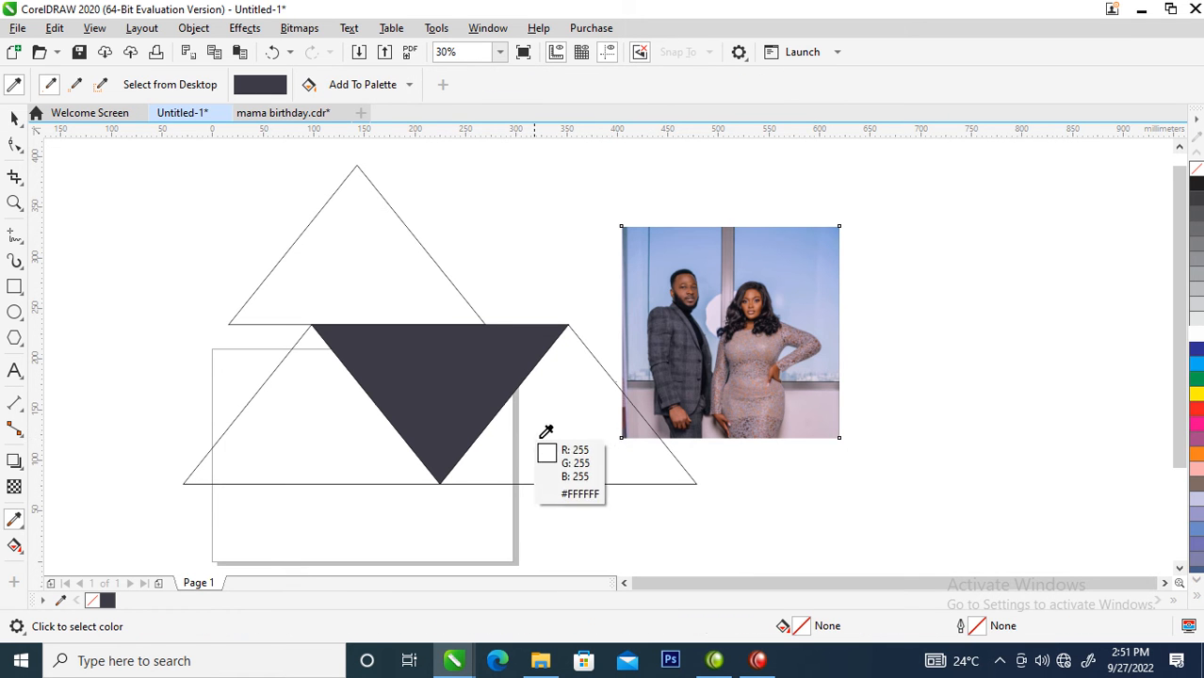
pyautogui.click(743, 361)
pyautogui.click(501, 456)
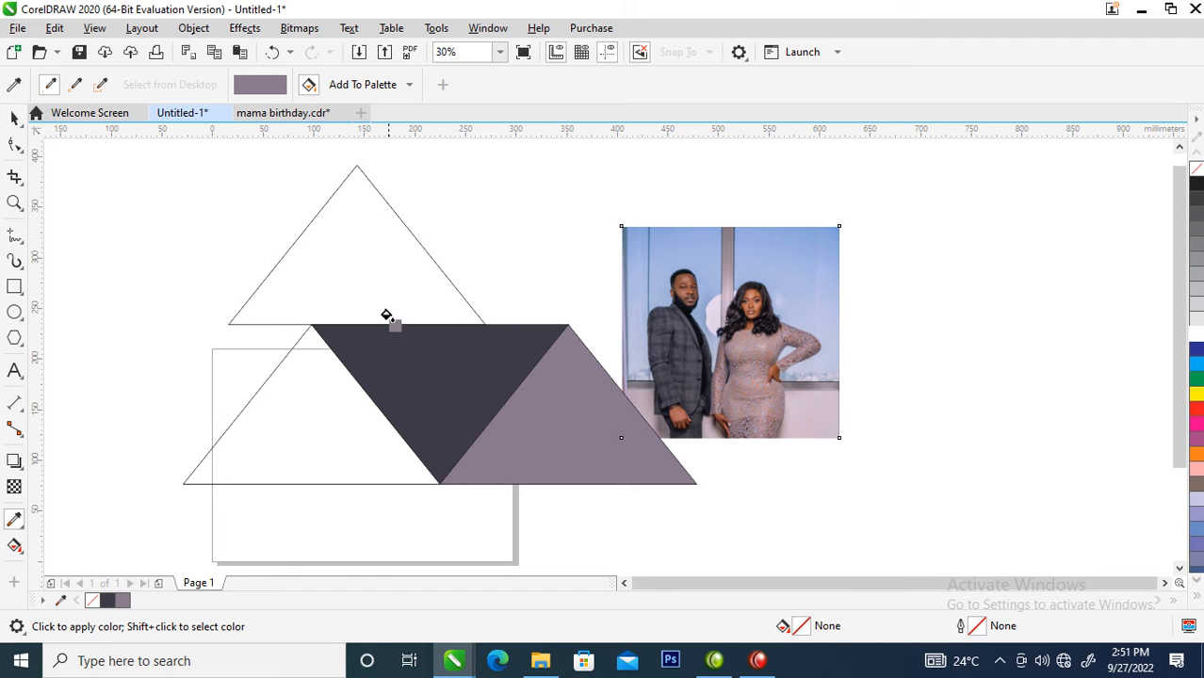
pyautogui.click(370, 279)
pyautogui.press('space')
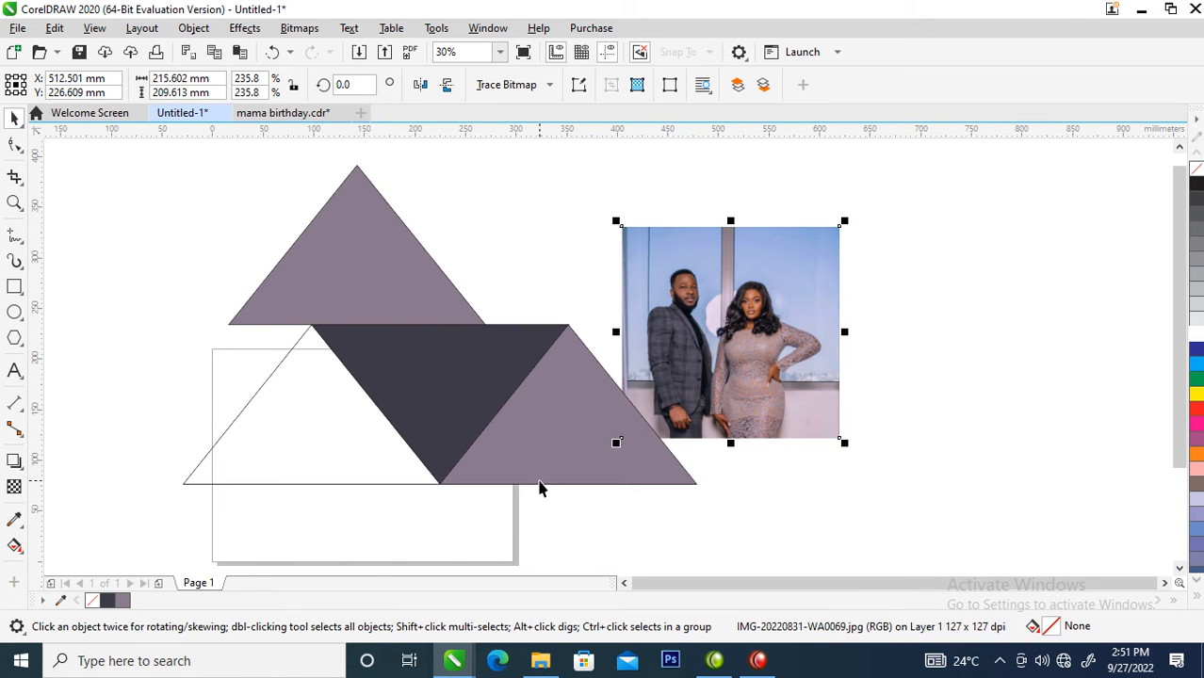
# - Move the couple's photo clear of the triangles, duplicate it, and align both copies by their left edges
pyautogui.moveTo(793, 342); pyautogui.dragTo(975, 423)
pyautogui.rightClick(975, 423)
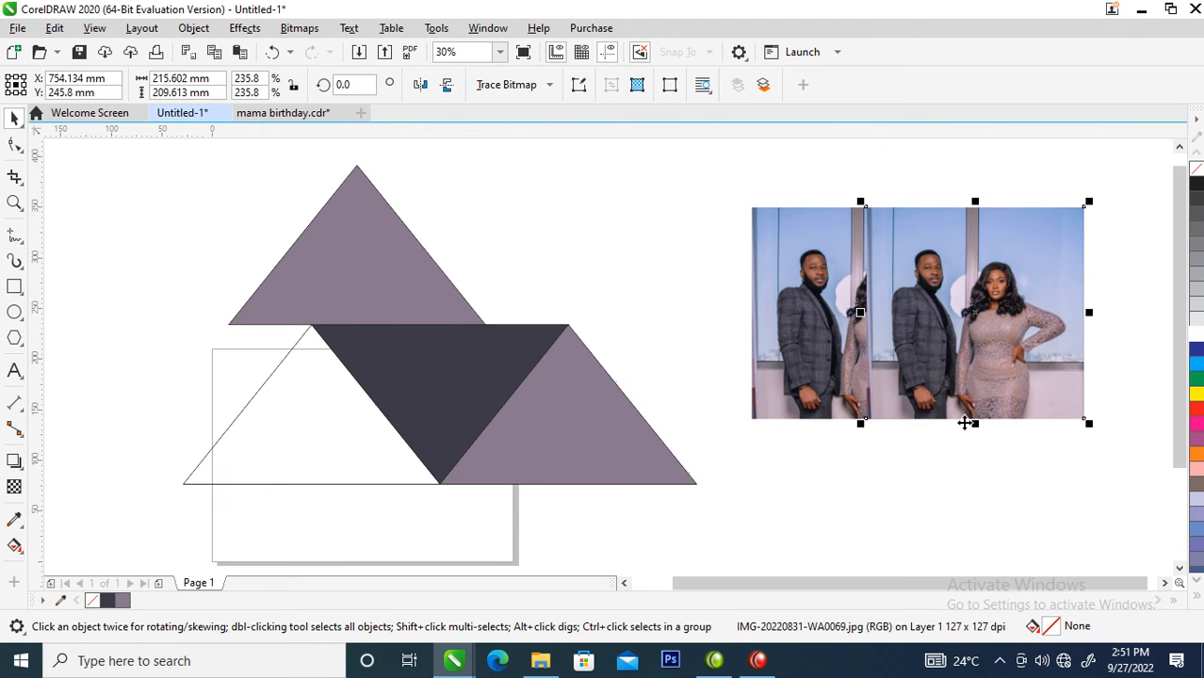
pyautogui.keyDown('shift'); pyautogui.click(838, 367); pyautogui.keyUp('shift')
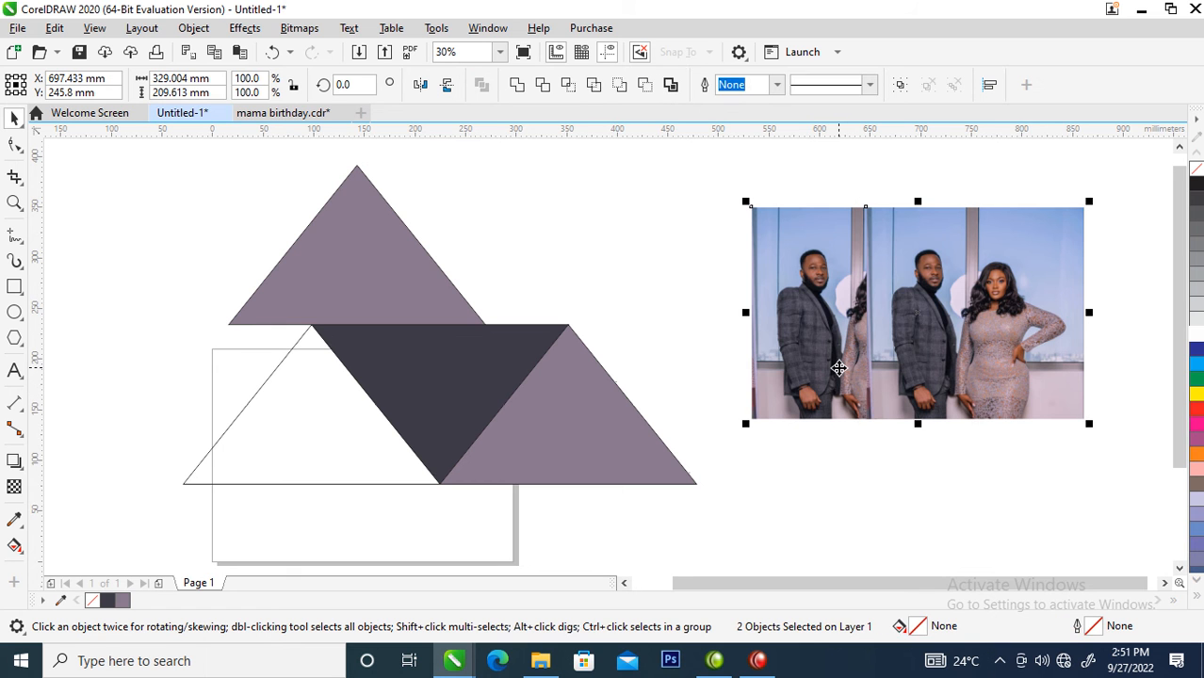
pyautogui.press('l')
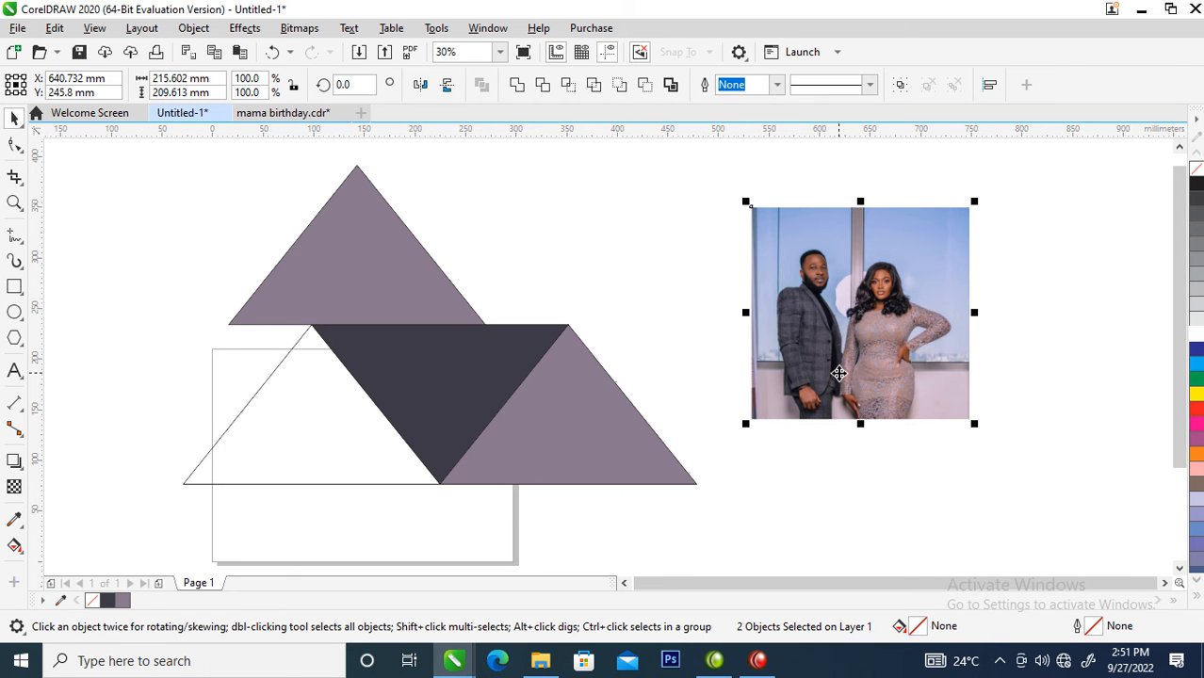
# - Trim the top photo copy to a strip about 10 mm wide at its right edge and stretch it rightward to about 117 mm
pyautogui.click(1008, 292)
pyautogui.click(827, 331)
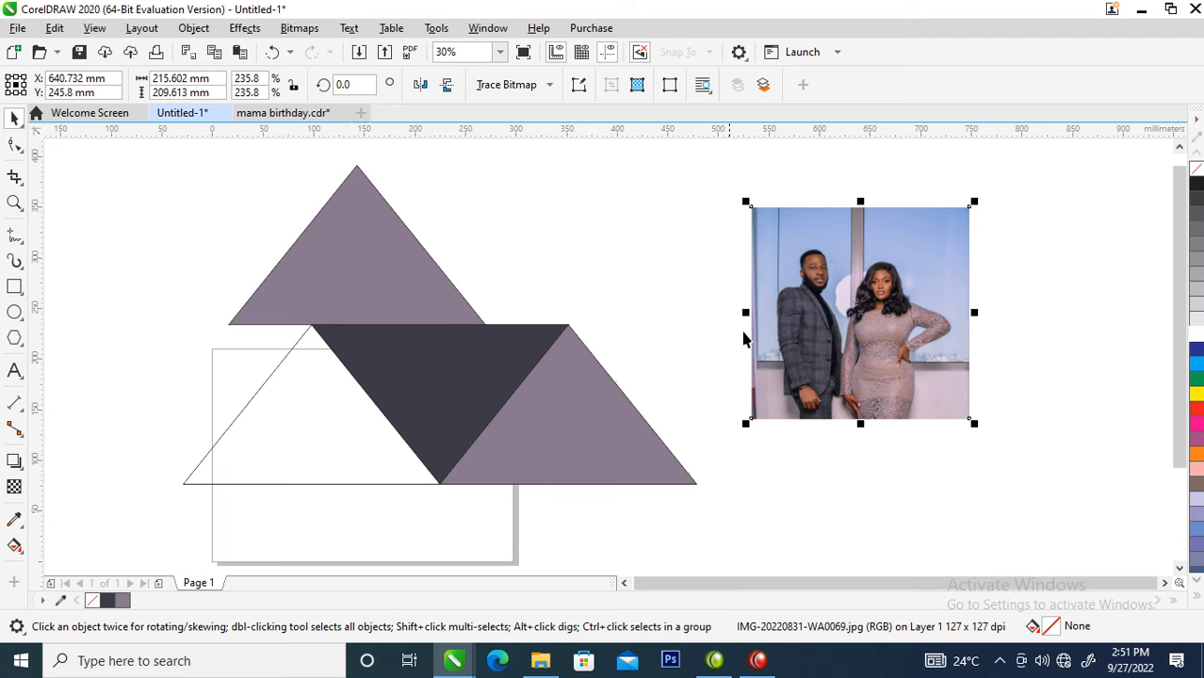
pyautogui.click(14, 144)
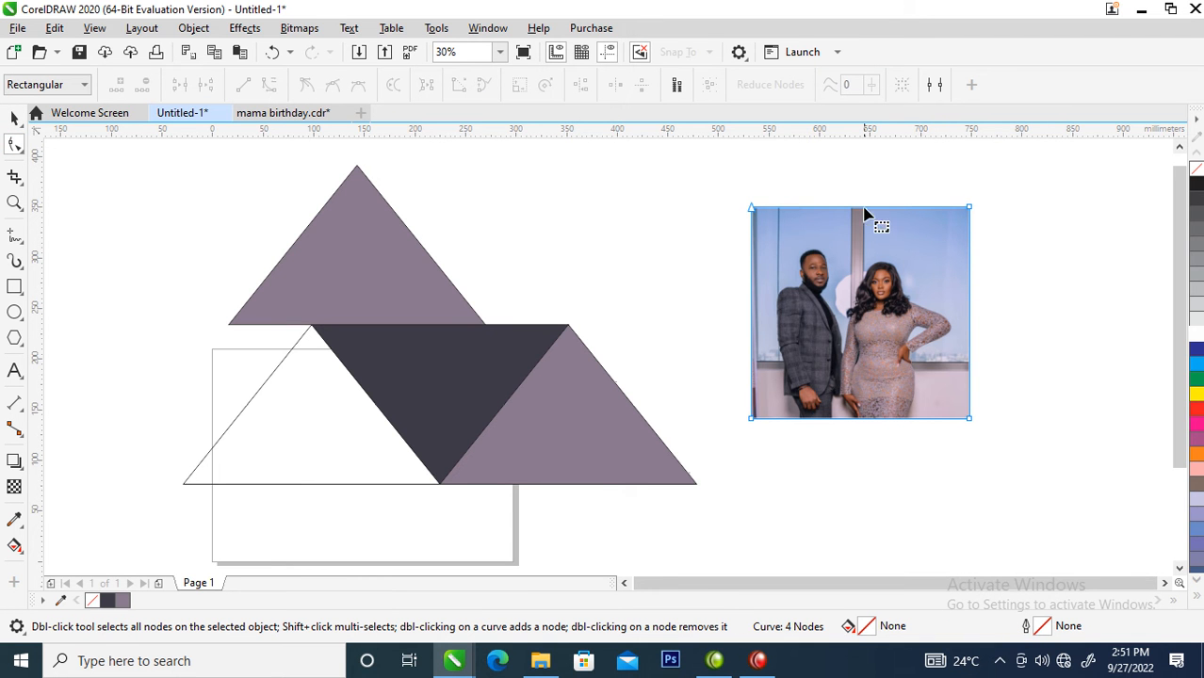
pyautogui.moveTo(716, 194); pyautogui.dragTo(781, 482)
pyautogui.moveTo(751, 420); pyautogui.dragTo(957, 438)
pyautogui.press('space')
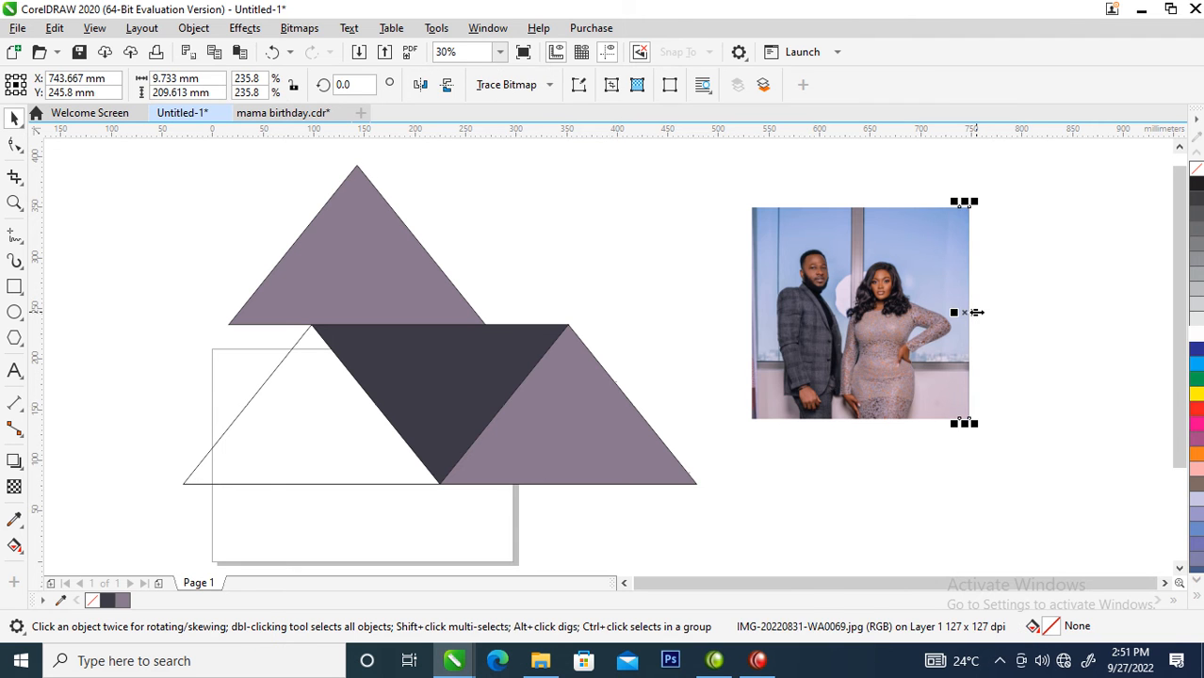
pyautogui.moveTo(974, 311); pyautogui.dragTo(1085, 310)
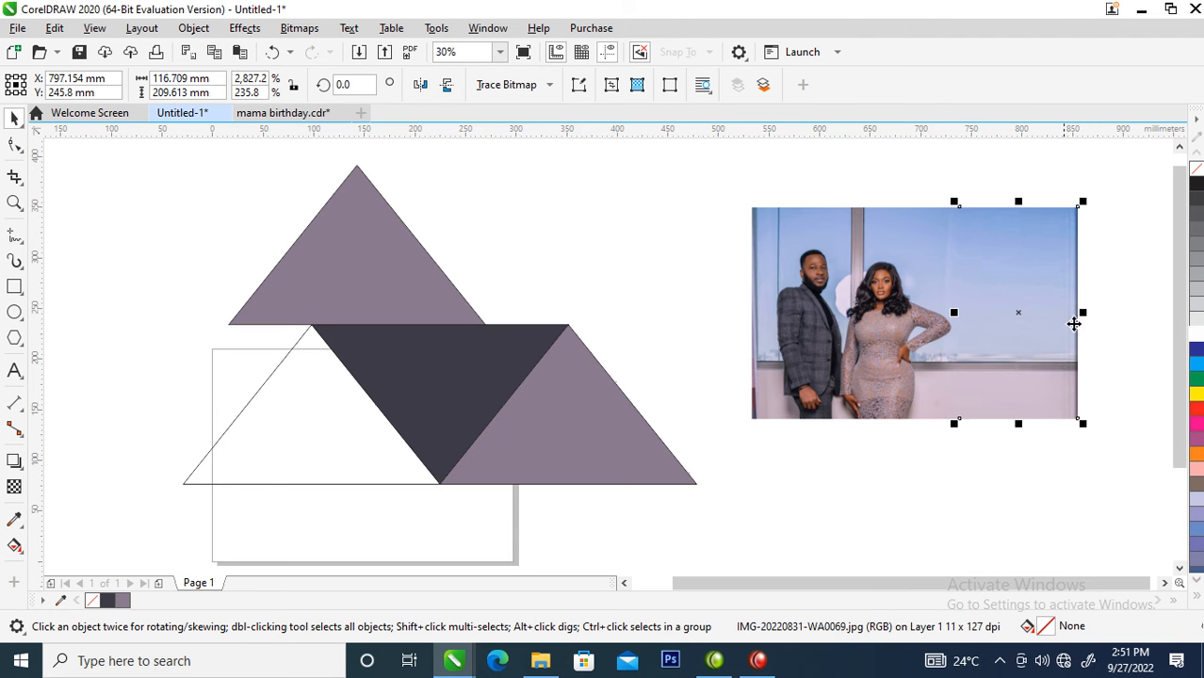
# - Duplicate the full couple's photo and align the copy exactly over the original
pyautogui.click(803, 368)
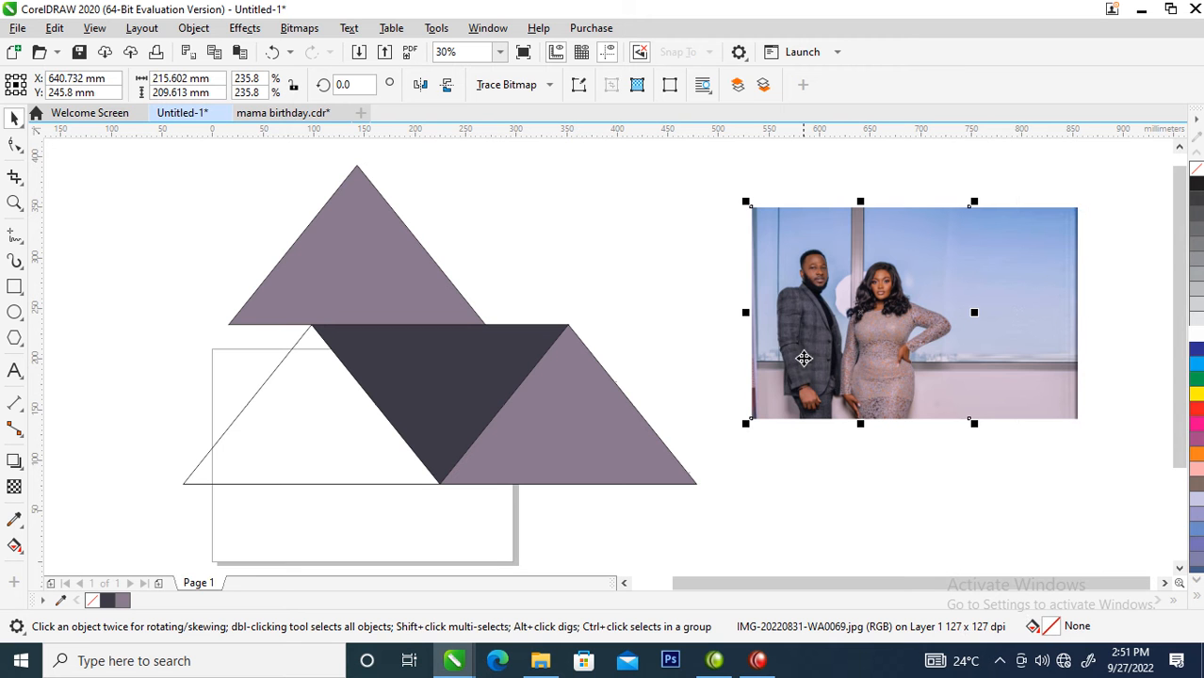
pyautogui.moveTo(821, 251); pyautogui.dragTo(830, 433)
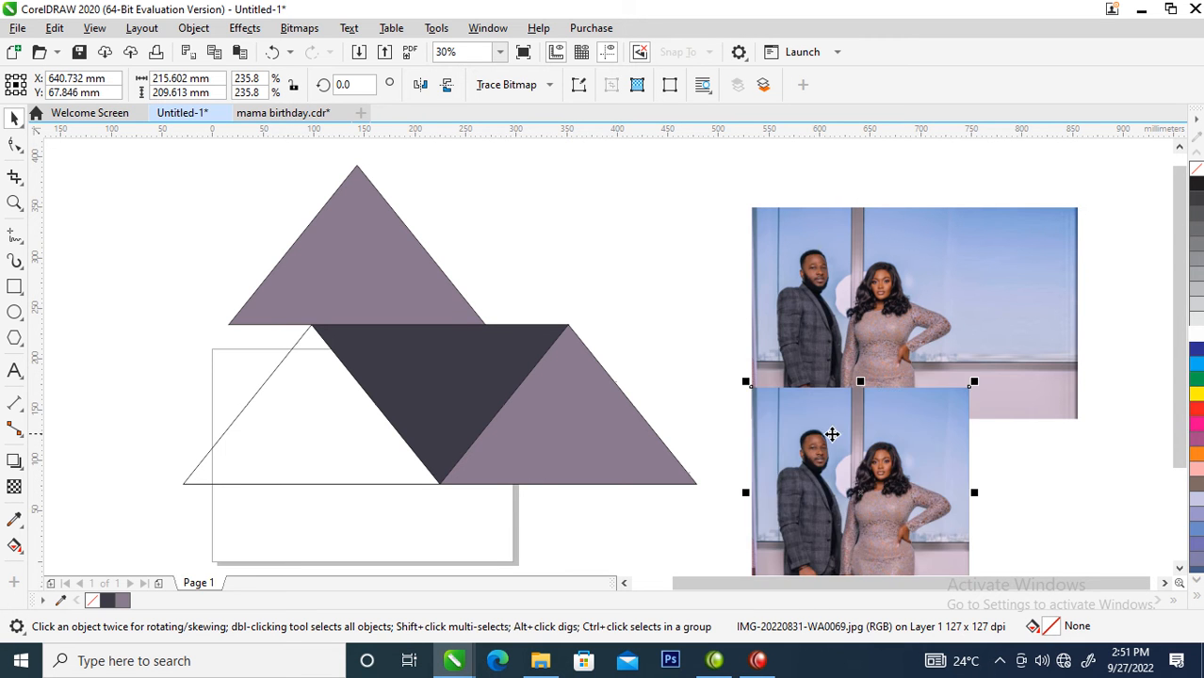
pyautogui.keyDown('shift'); pyautogui.click(797, 256); pyautogui.keyUp('shift')
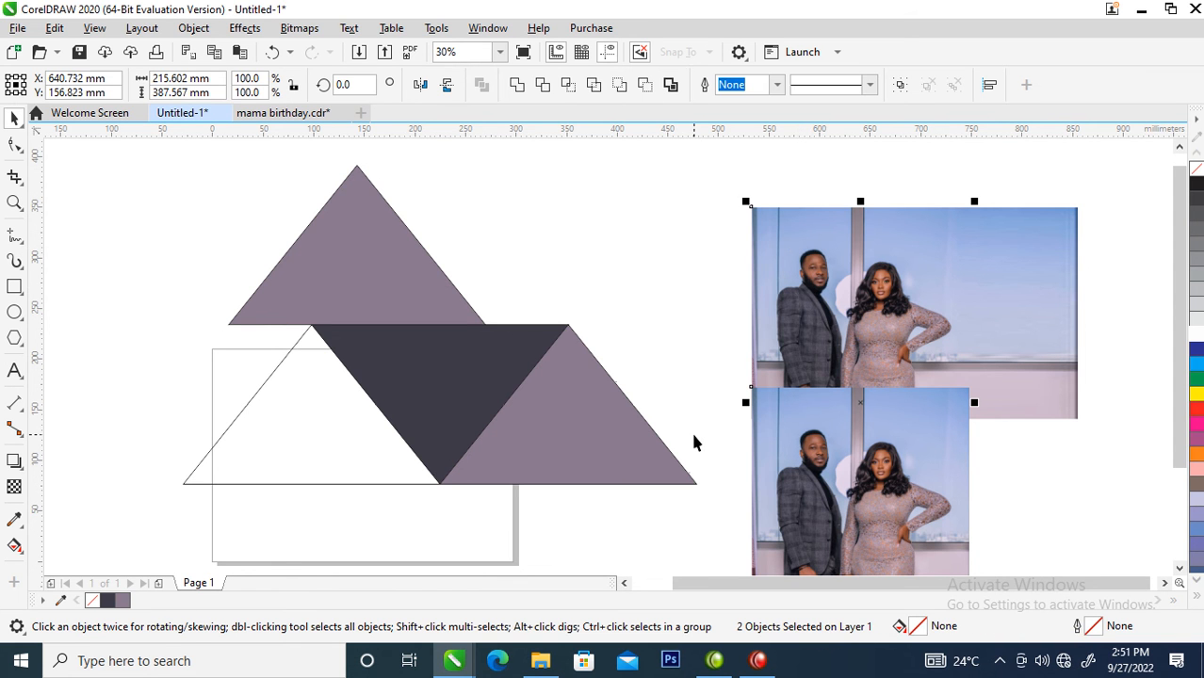
pyautogui.hotkey('ctrl', 'z')
pyautogui.press('Escape')
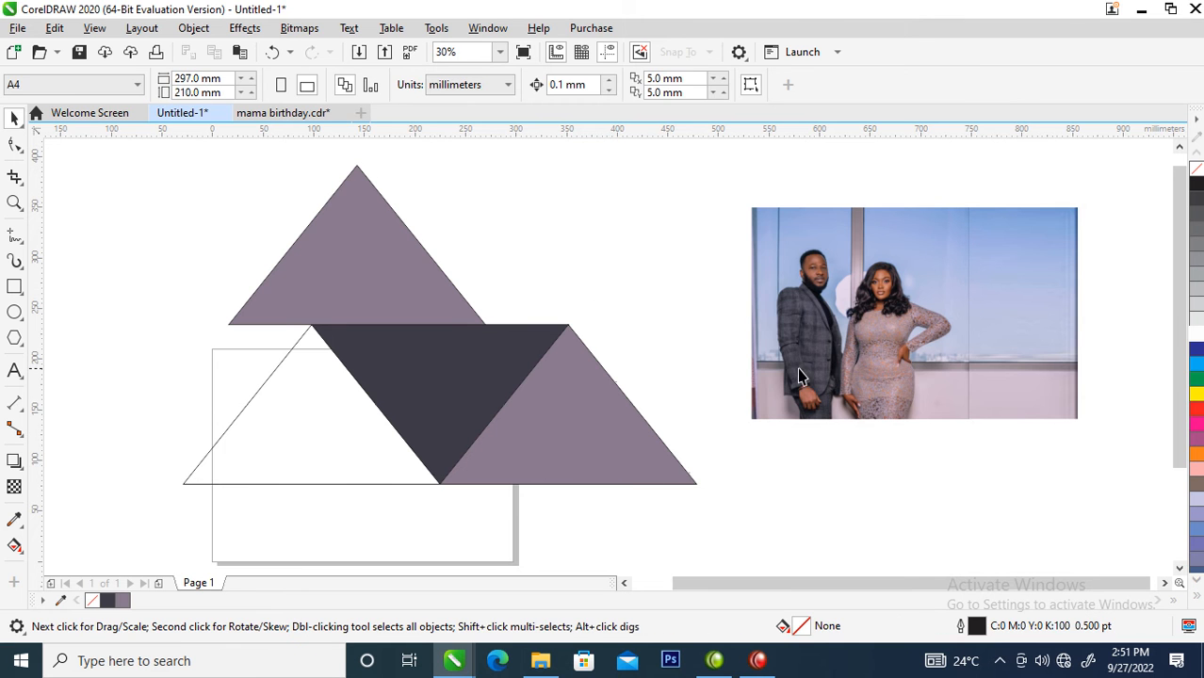
# - Trim the top photo copy to a narrow strip at its left edge and stretch it leftward to about 101 mm wide
pyautogui.click(882, 325)
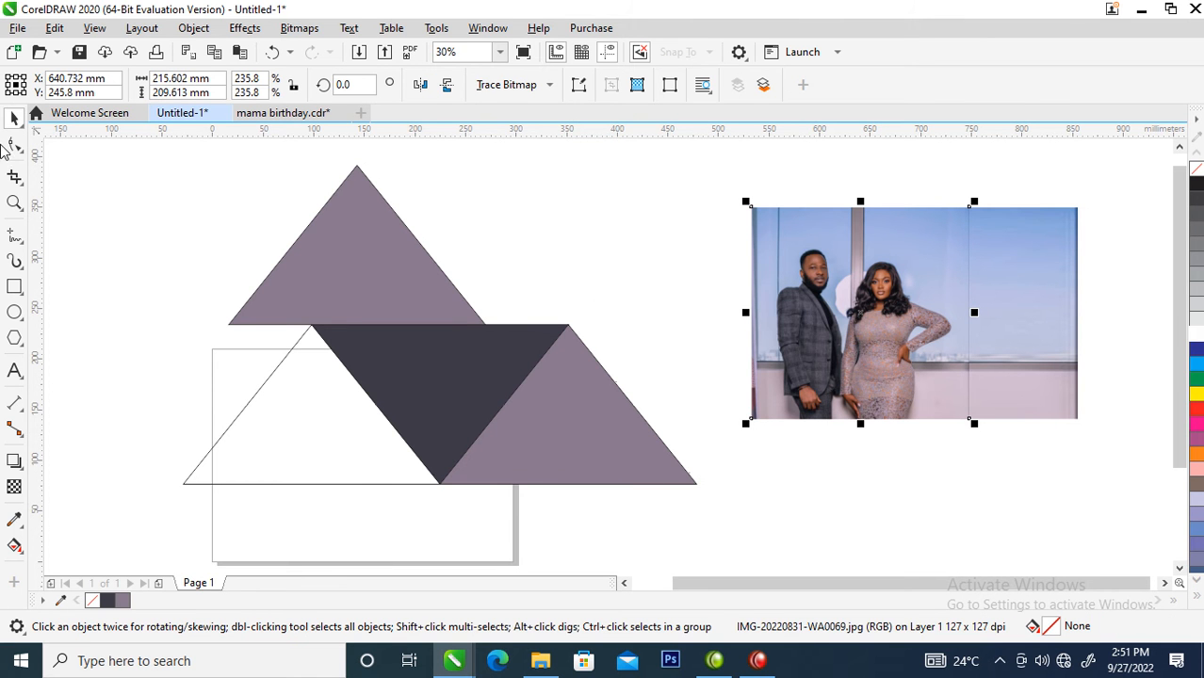
pyautogui.click(14, 148)
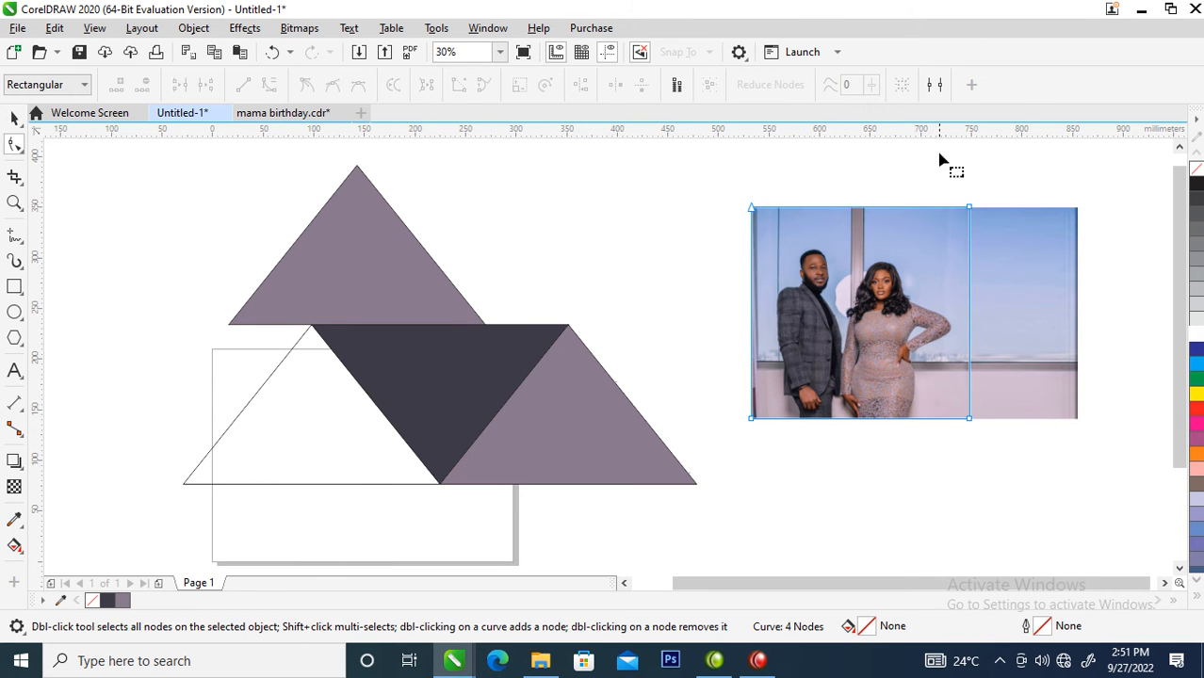
pyautogui.moveTo(946, 215); pyautogui.dragTo(989, 505)
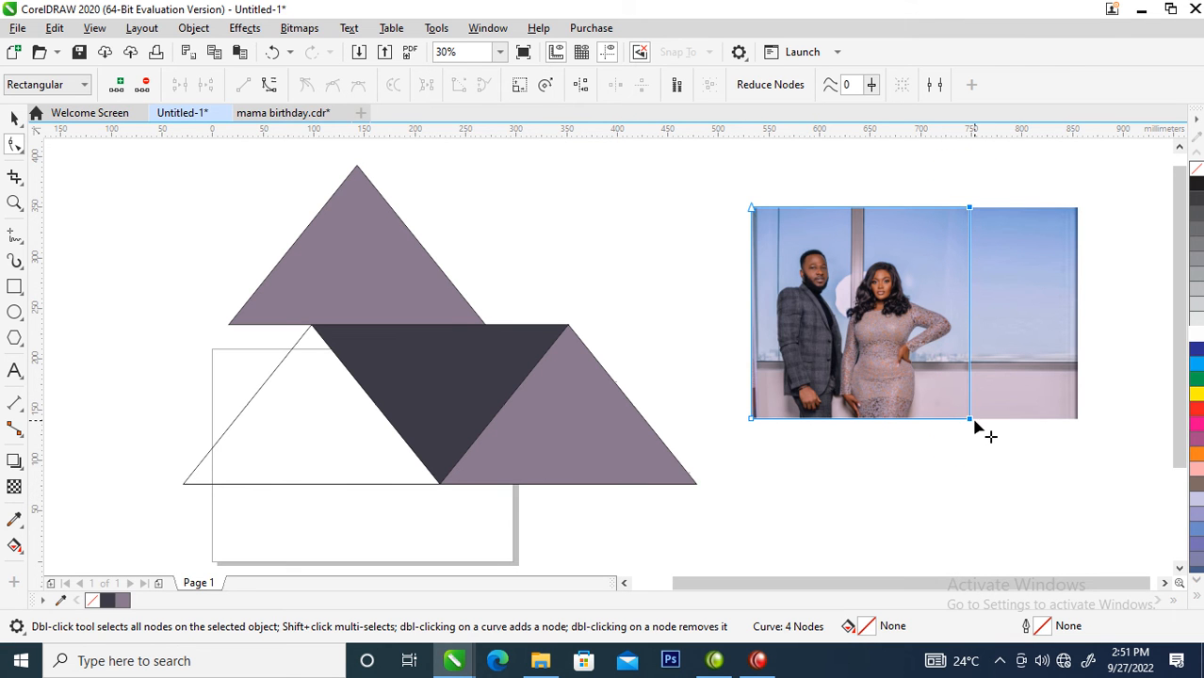
pyautogui.moveTo(968, 420); pyautogui.dragTo(762, 439)
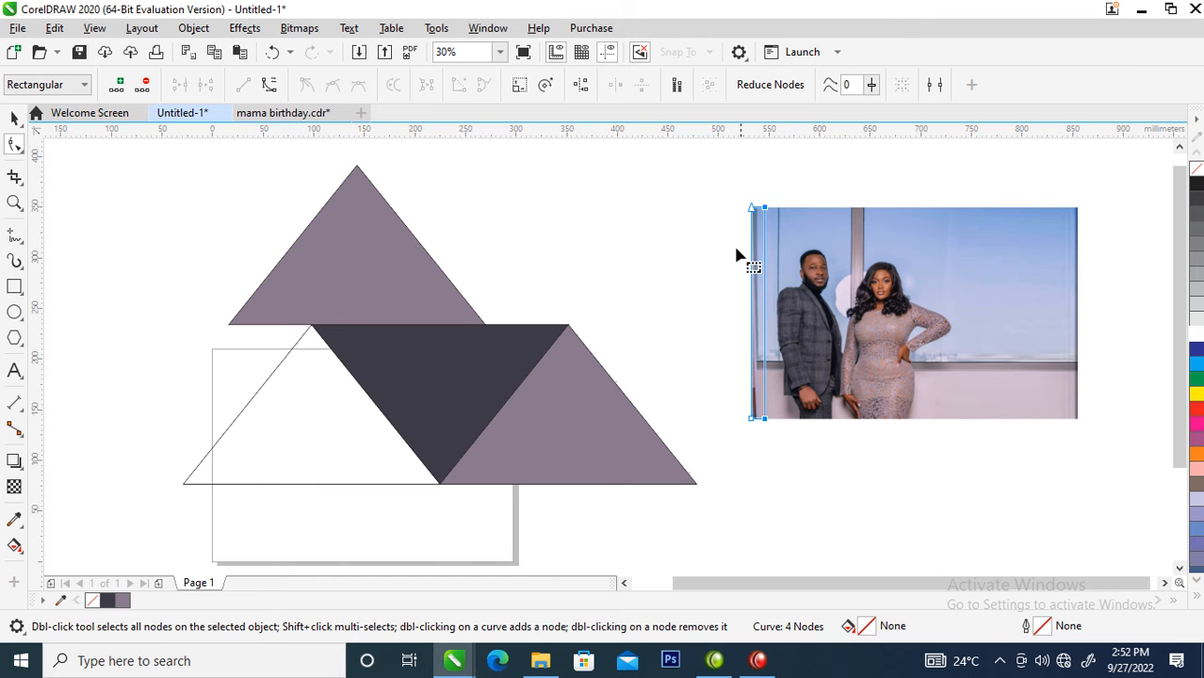
pyautogui.press('space')
pyautogui.moveTo(745, 312); pyautogui.dragTo(656, 312)
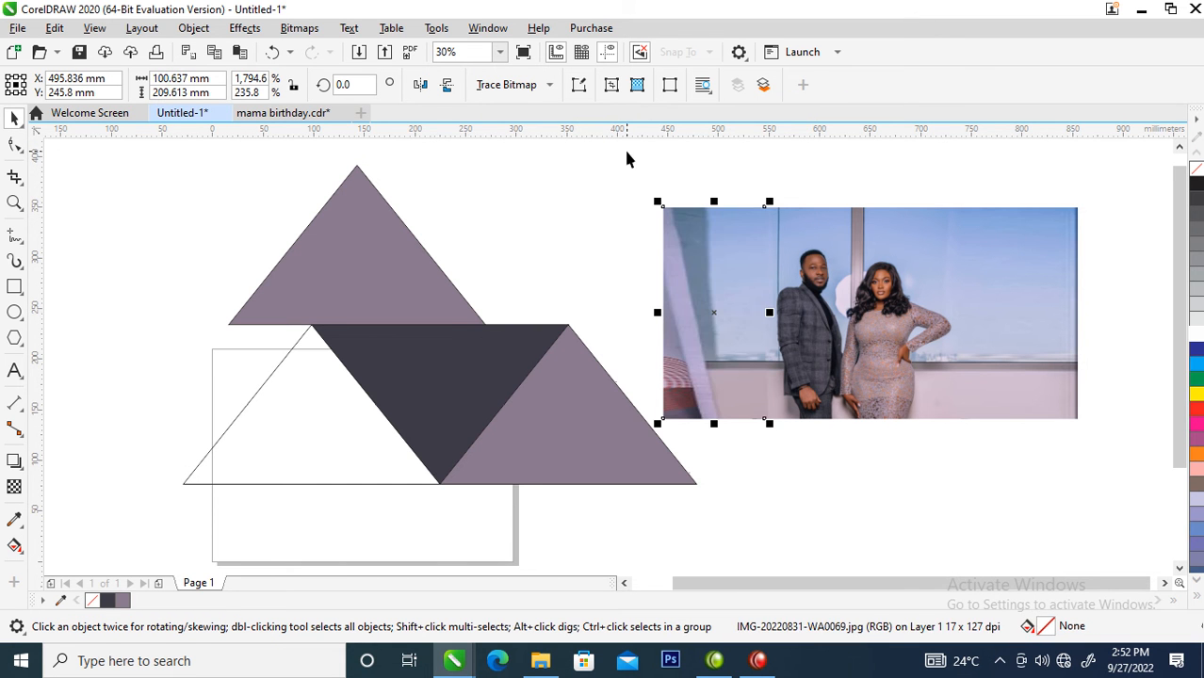
# - Group the three photo pieces and PowerClip the group inside the unfilled lower-left triangle
pyautogui.moveTo(625, 175); pyautogui.dragTo(1156, 457)
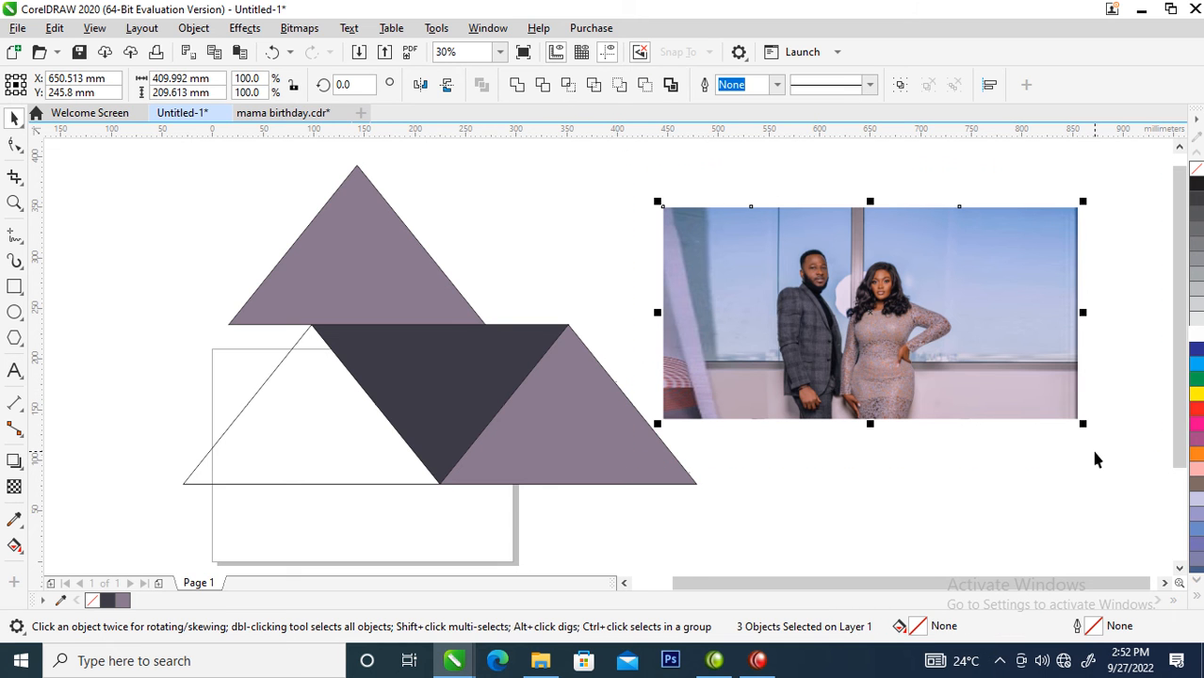
pyautogui.hotkey('ctrl', 'g')
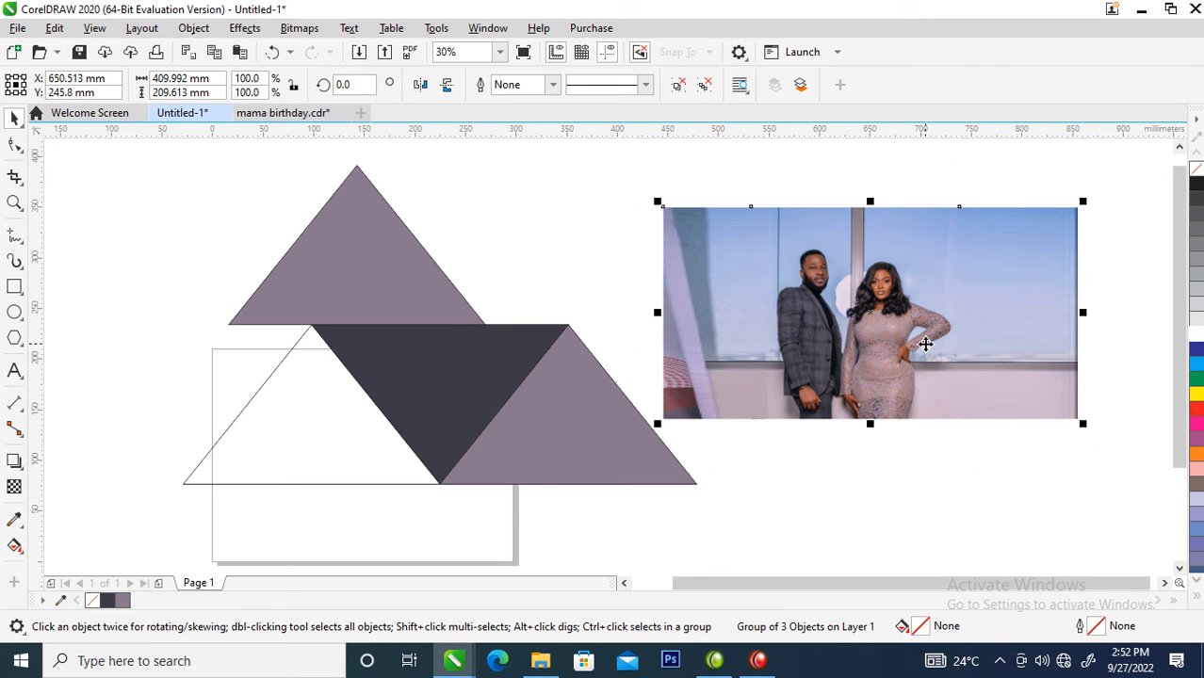
pyautogui.click(194, 28)
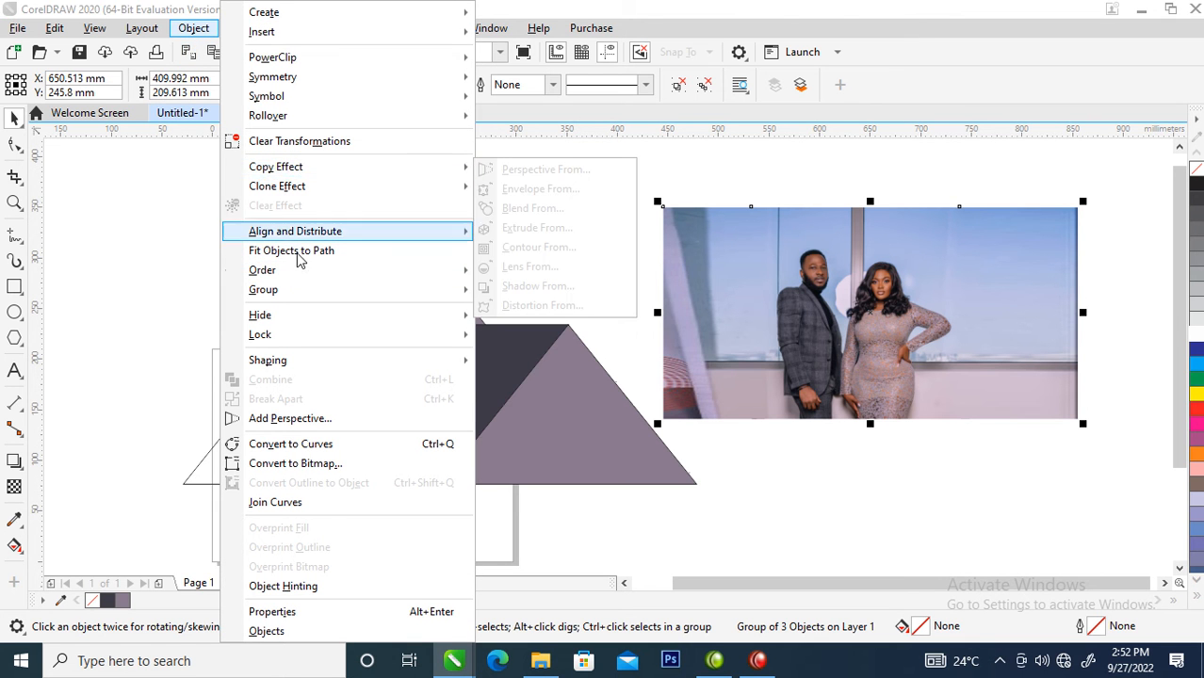
pyautogui.moveTo(457, 57)
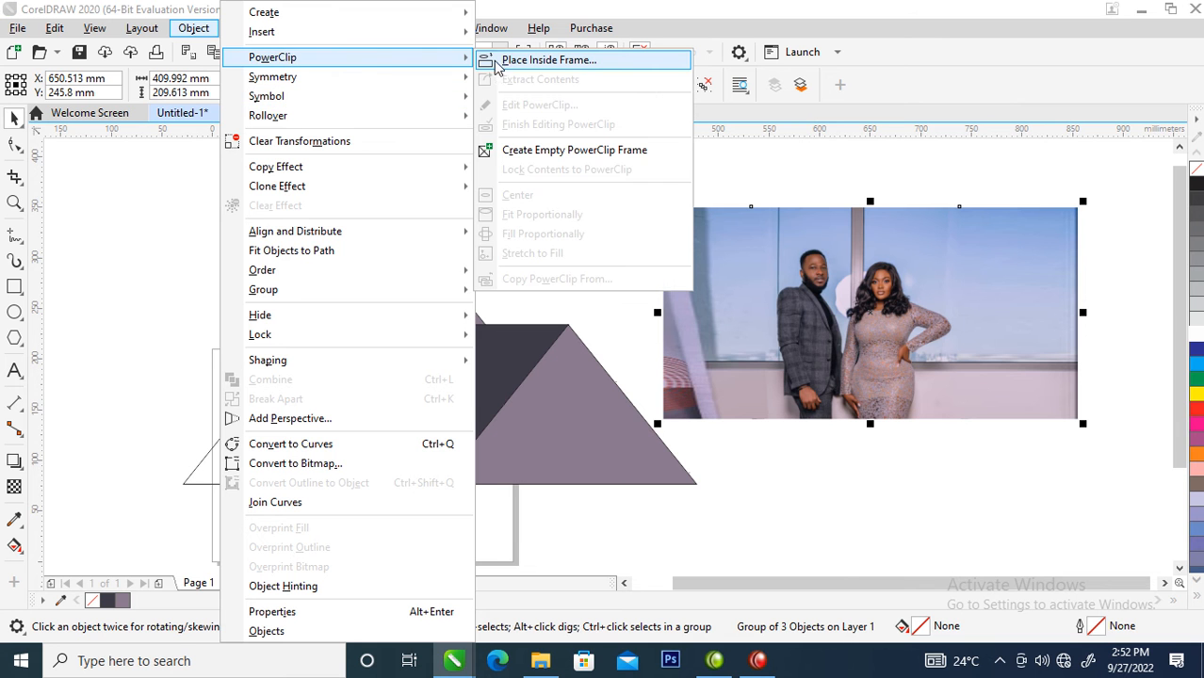
pyautogui.click(578, 62)
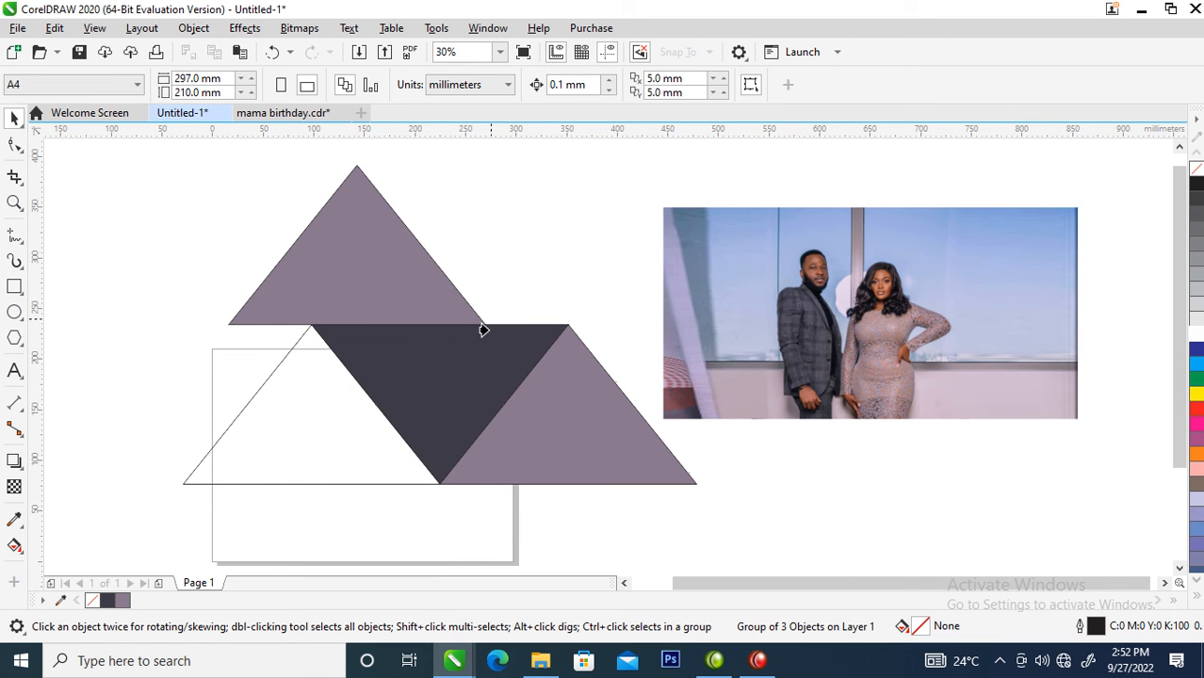
pyautogui.click(346, 454)
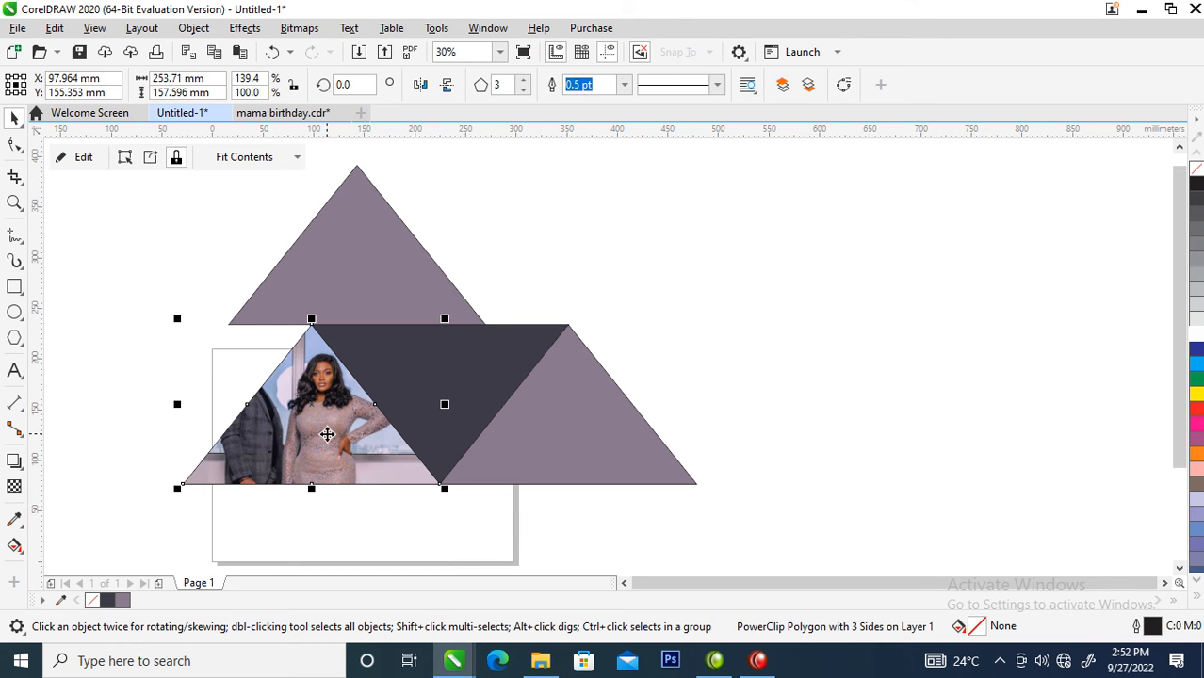
# - Scale the photo group inside the triangle to about 84% and reposition it so both people fit in the frame
pyautogui.click(317, 408)
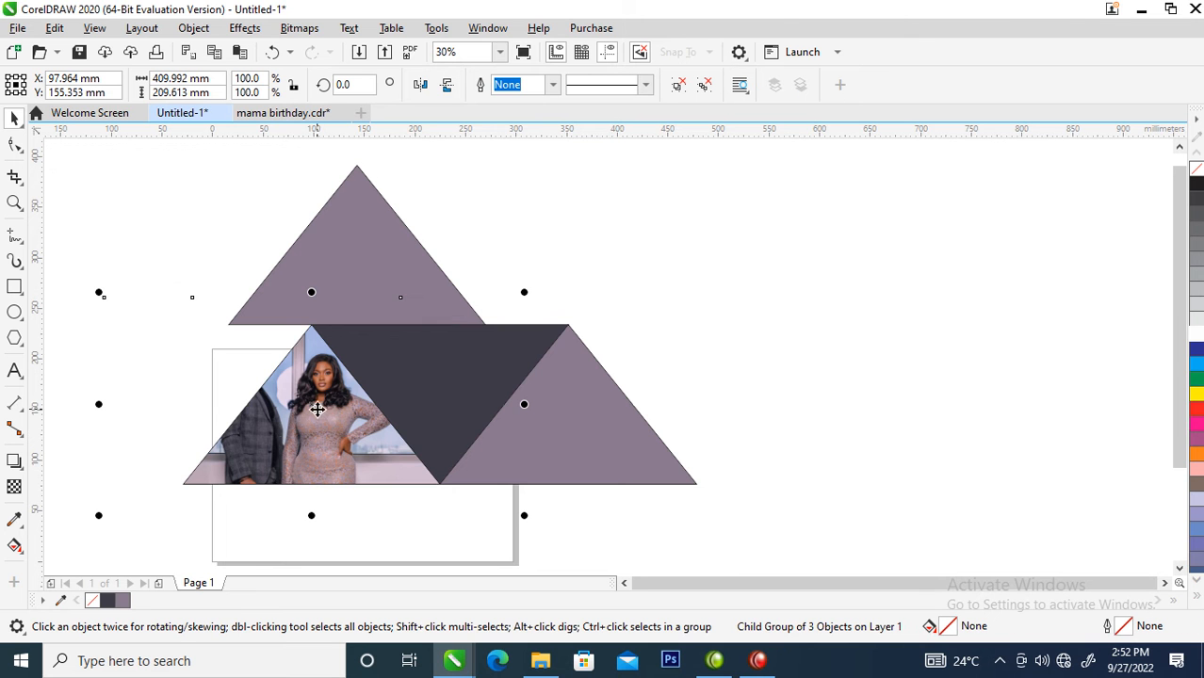
pyautogui.moveTo(99, 292); pyautogui.dragTo(151, 324)
pyautogui.click(193, 389)
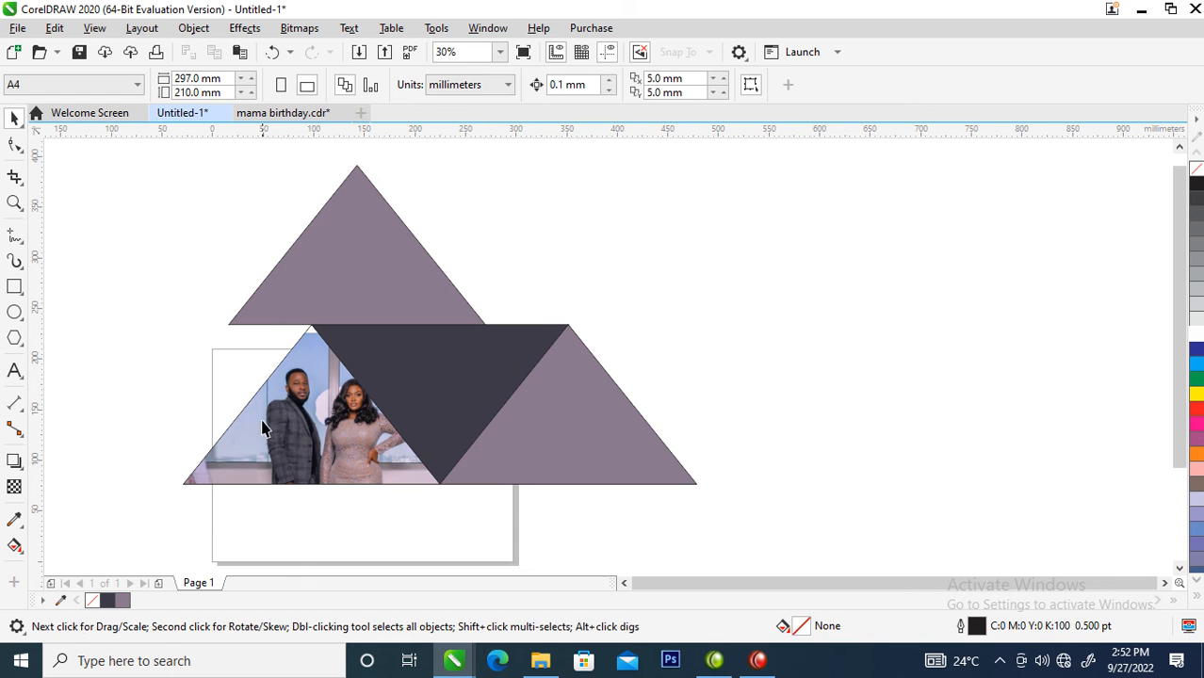
pyautogui.click(337, 429)
pyautogui.moveTo(335, 423)
pyautogui.mouseDown()
pyautogui.moveTo(336, 413)
pyautogui.moveTo(343, 430)
pyautogui.mouseUp()
pyautogui.click(329, 435)
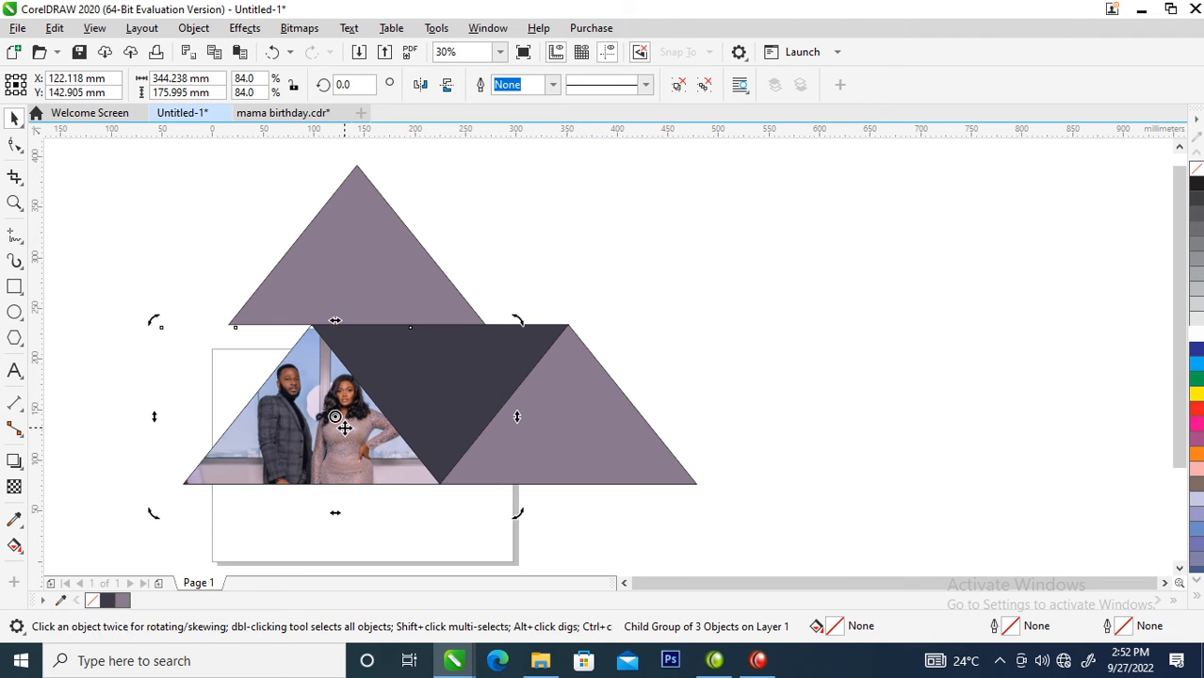
pyautogui.click(764, 312)
# - Fill the triangle holding the photo with light blue, C42 M0 Y0 K0
pyautogui.click(307, 418)
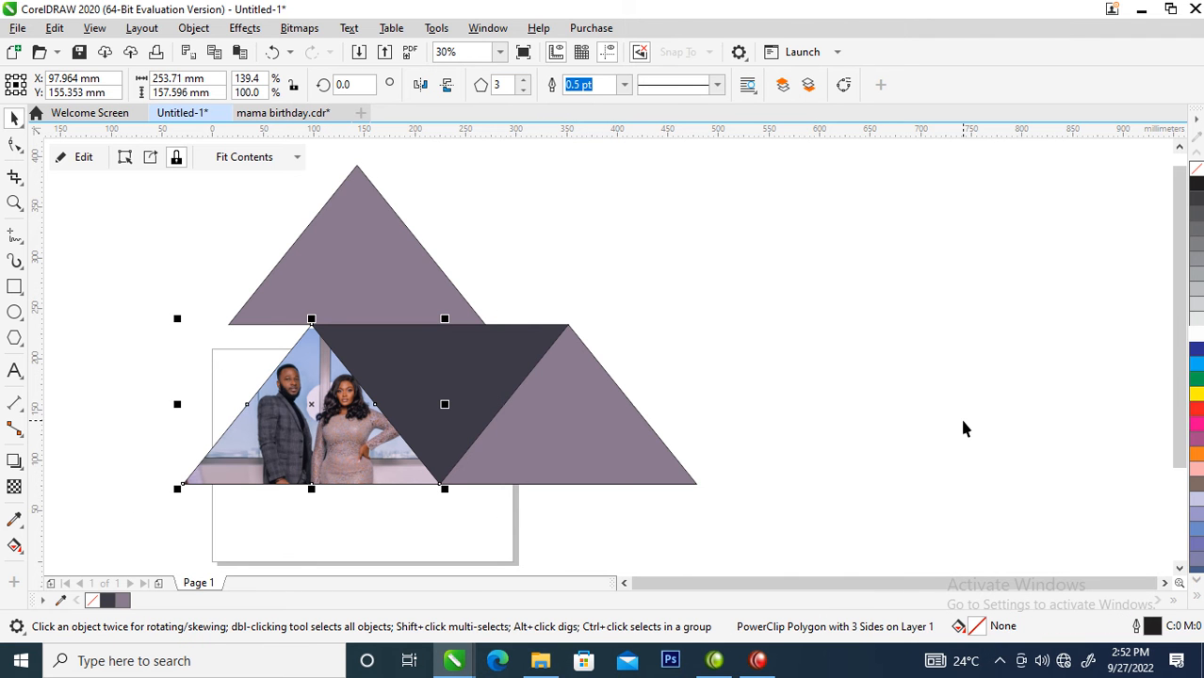
pyautogui.click(1198, 370)
pyautogui.keyDown('ctrl'); pyautogui.click(1198, 370); pyautogui.keyUp('ctrl')
pyautogui.keyDown('ctrl'); pyautogui.click(1198, 370); pyautogui.keyUp('ctrl')
pyautogui.keyDown('ctrl'); pyautogui.click(1198, 370); pyautogui.keyUp('ctrl')
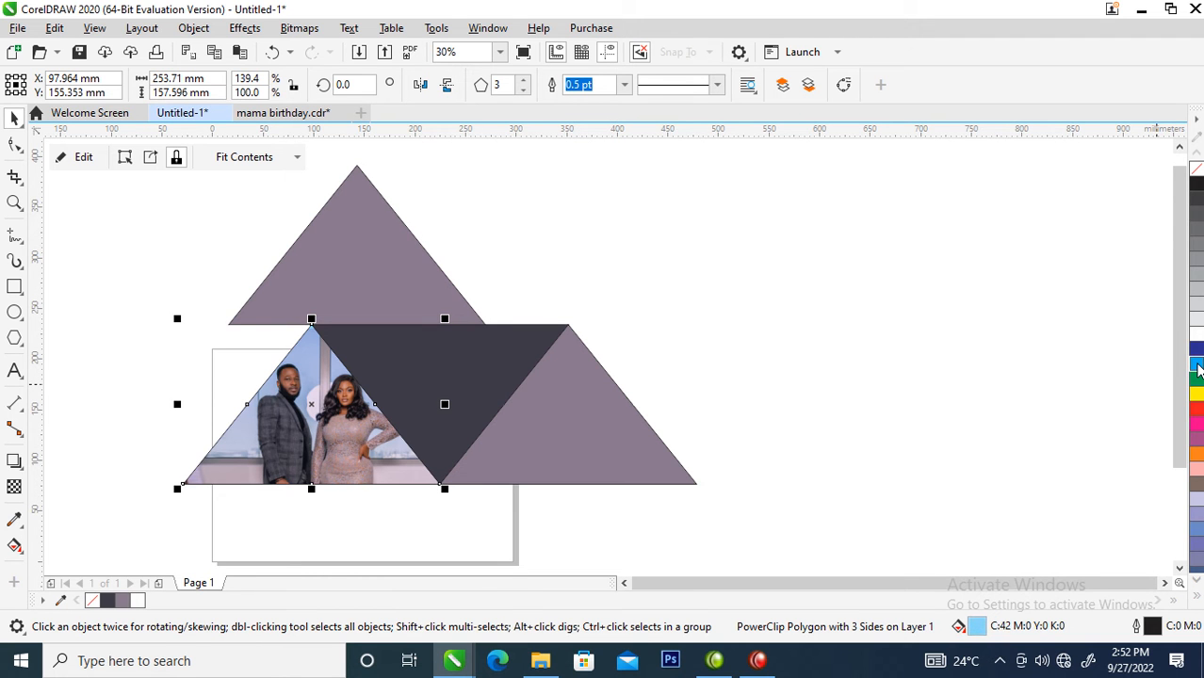
# - Give all four triangles a white outline 8 pt wide
pyautogui.moveTo(106, 517); pyautogui.dragTo(764, 142)
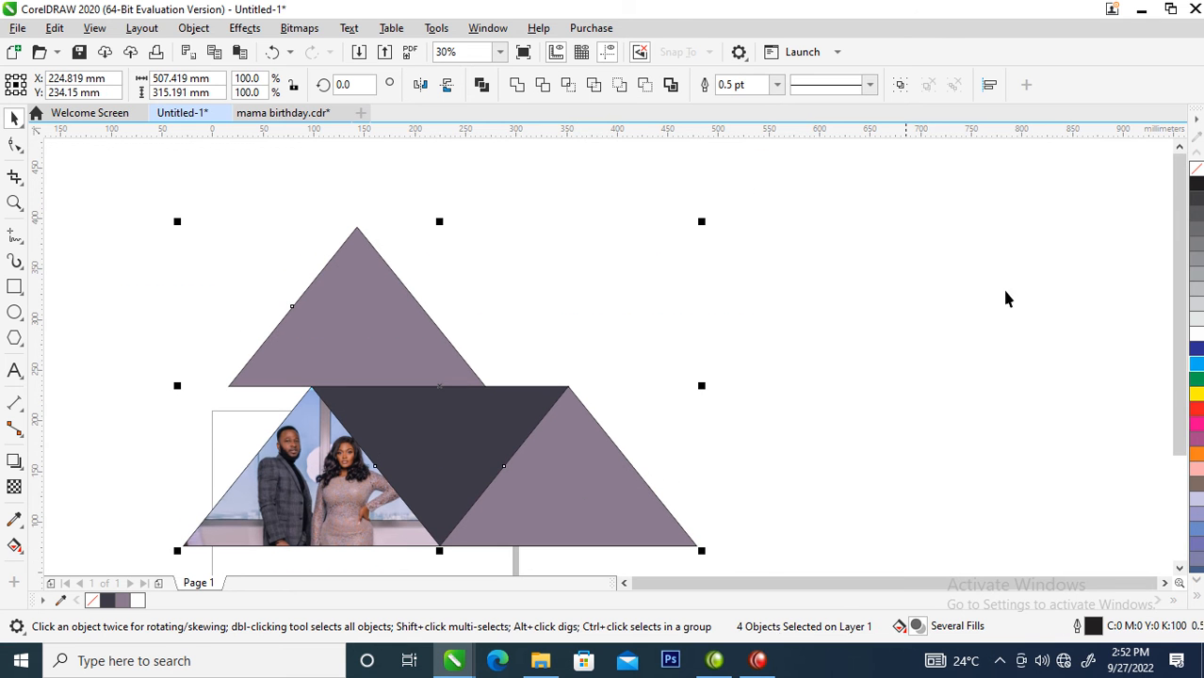
pyautogui.rightClick(1194, 325)
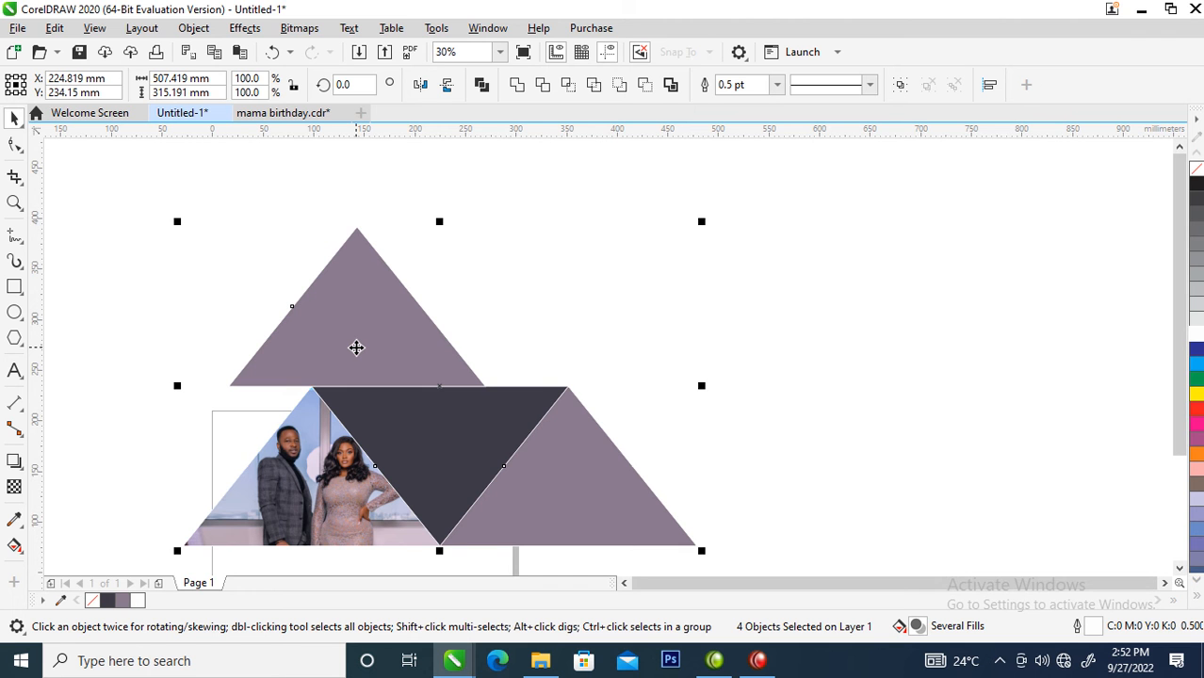
pyautogui.press('F12')
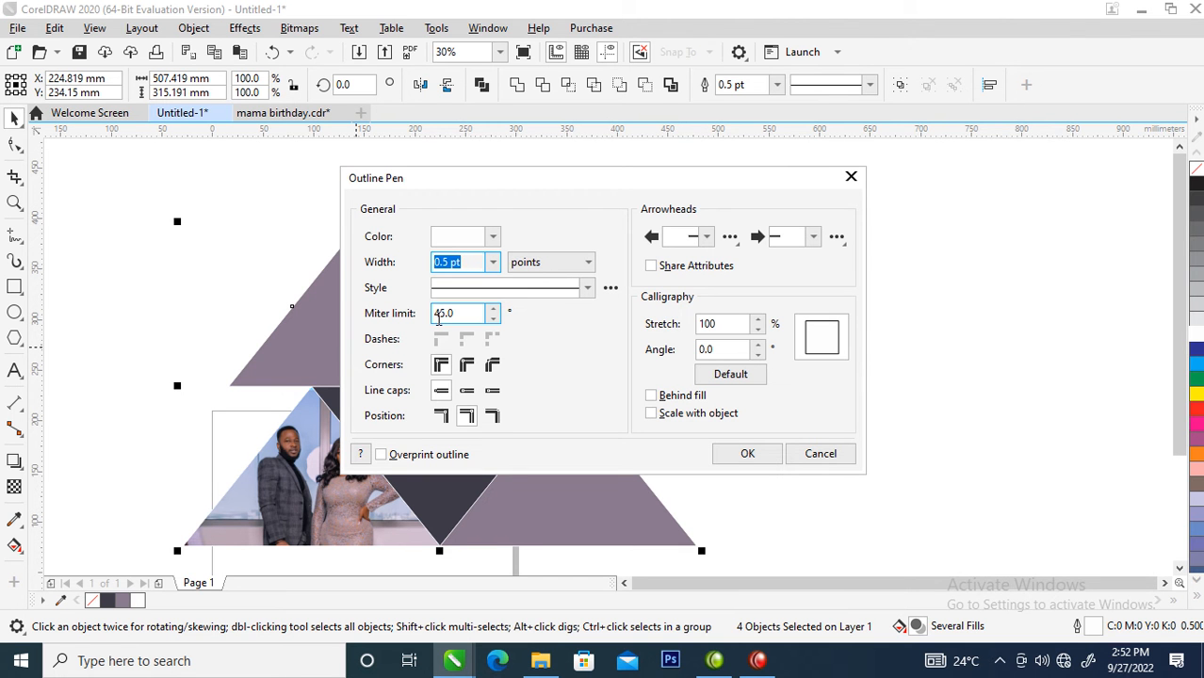
pyautogui.write('8')
pyautogui.press('Return')
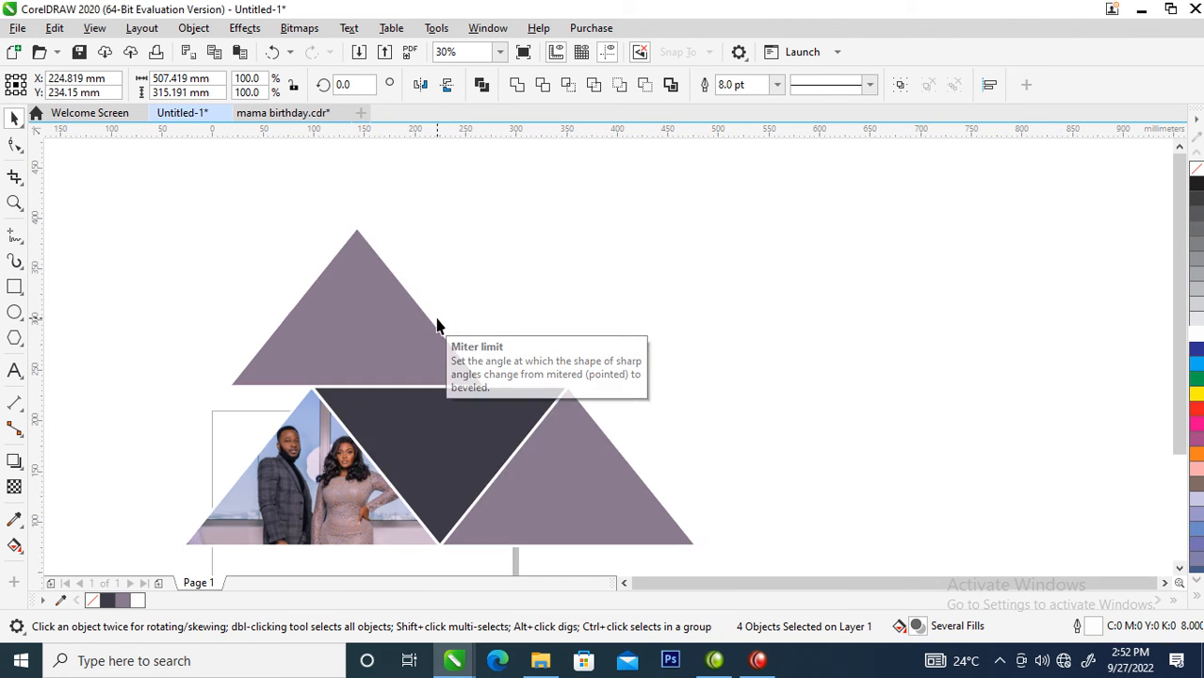
# - Group the four triangles and move the group about 438 mm to the right, clear of the page
pyautogui.scroll(-1, 480, 435)
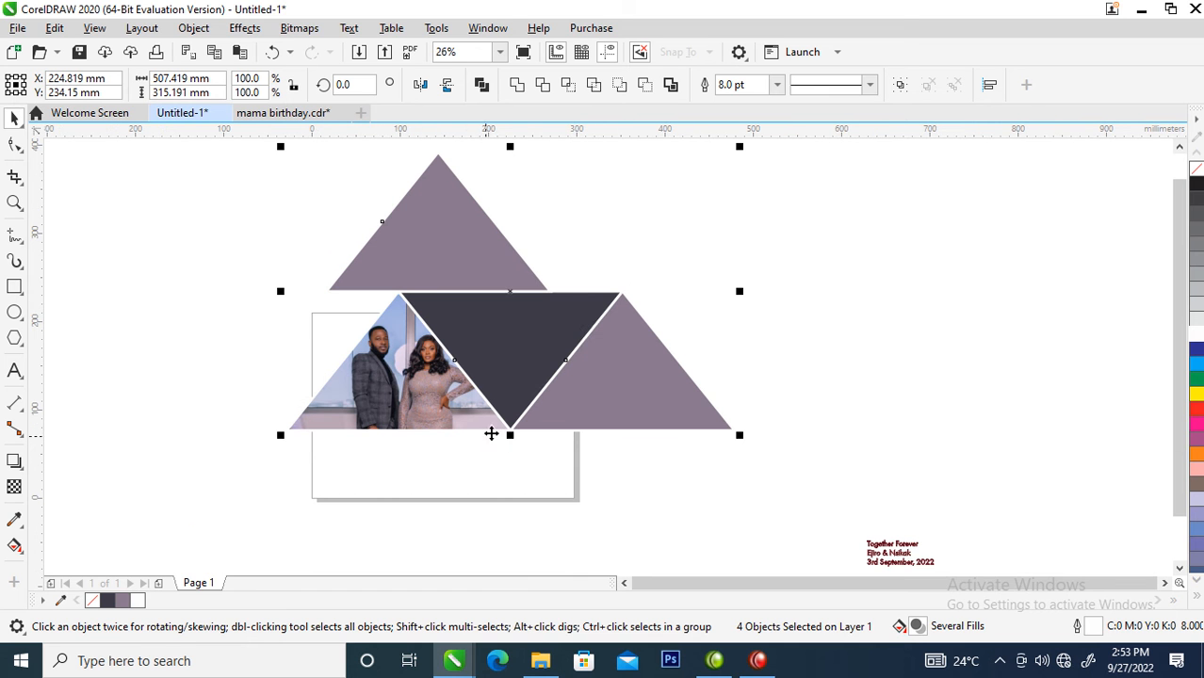
pyautogui.hotkey('ctrl', 'g')
pyautogui.moveTo(589, 344); pyautogui.dragTo(976, 351)
pyautogui.click(522, 404)
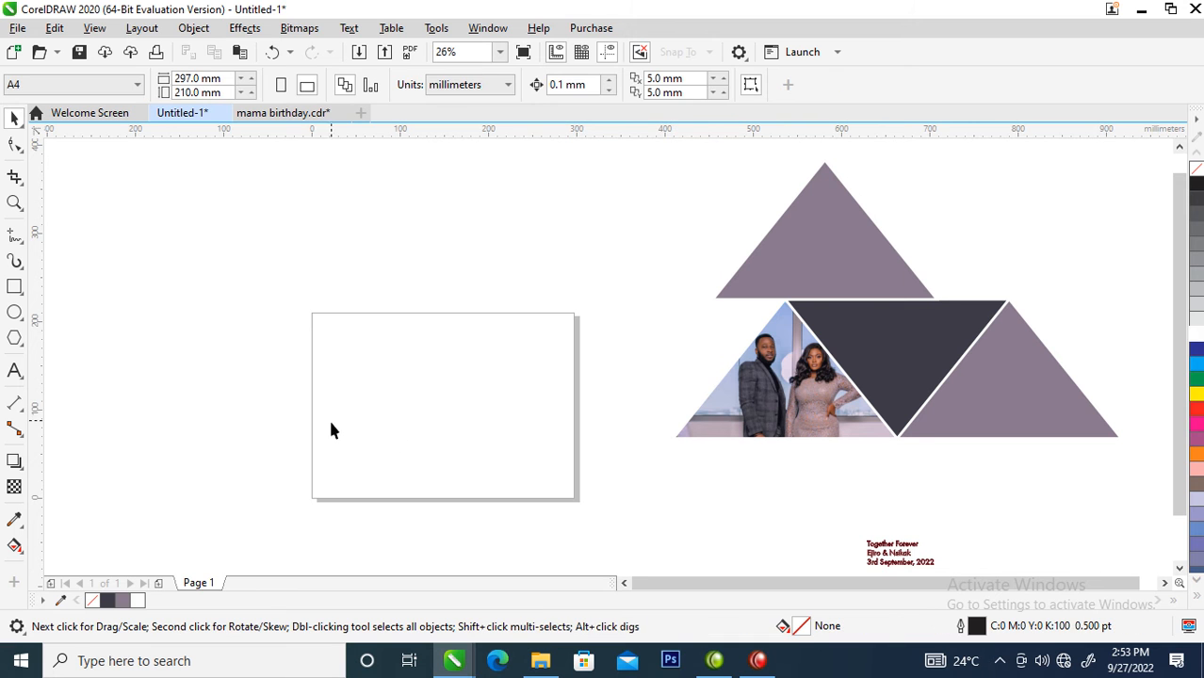
# - Create a page-sized rectangle, 297 x 210 mm, and place the grouped triangles inside it as a PowerClip
pyautogui.doubleClick(16, 287)
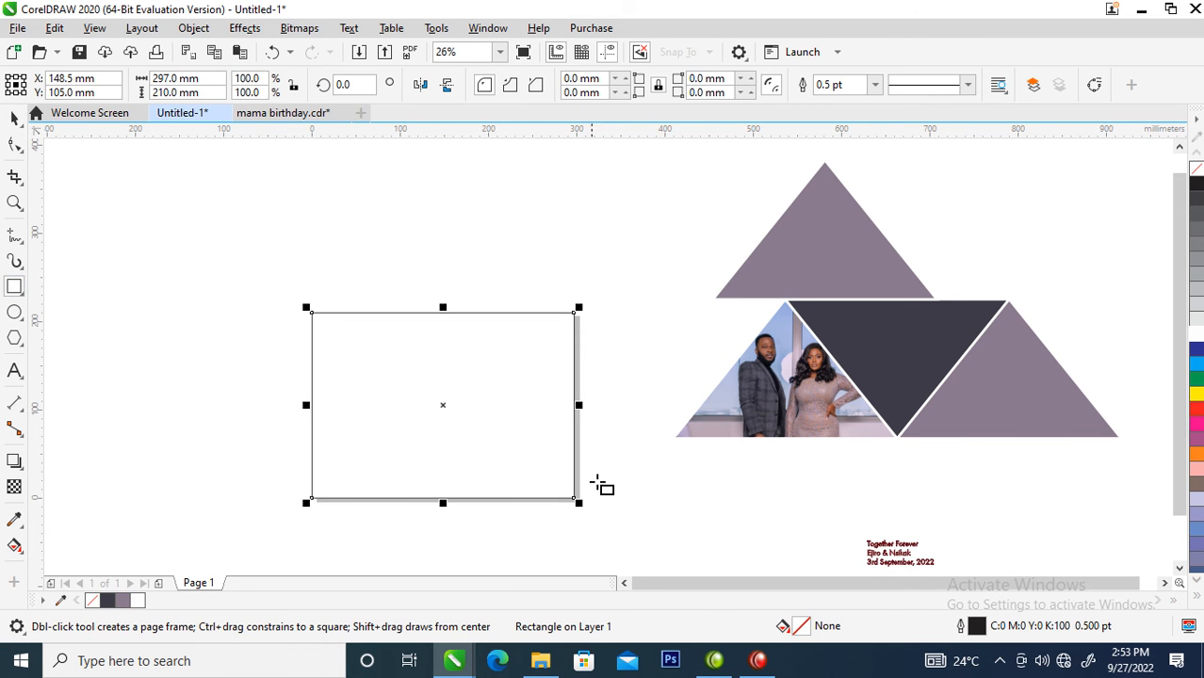
pyautogui.press('space')
pyautogui.click(901, 345)
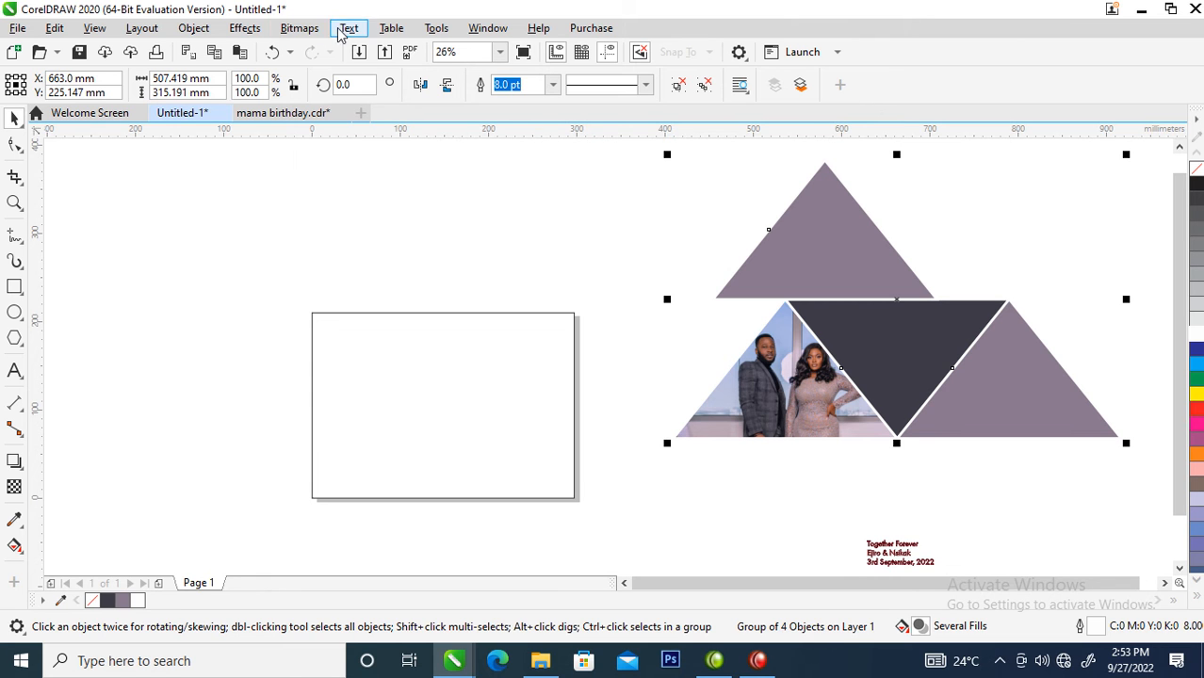
pyautogui.click(195, 28)
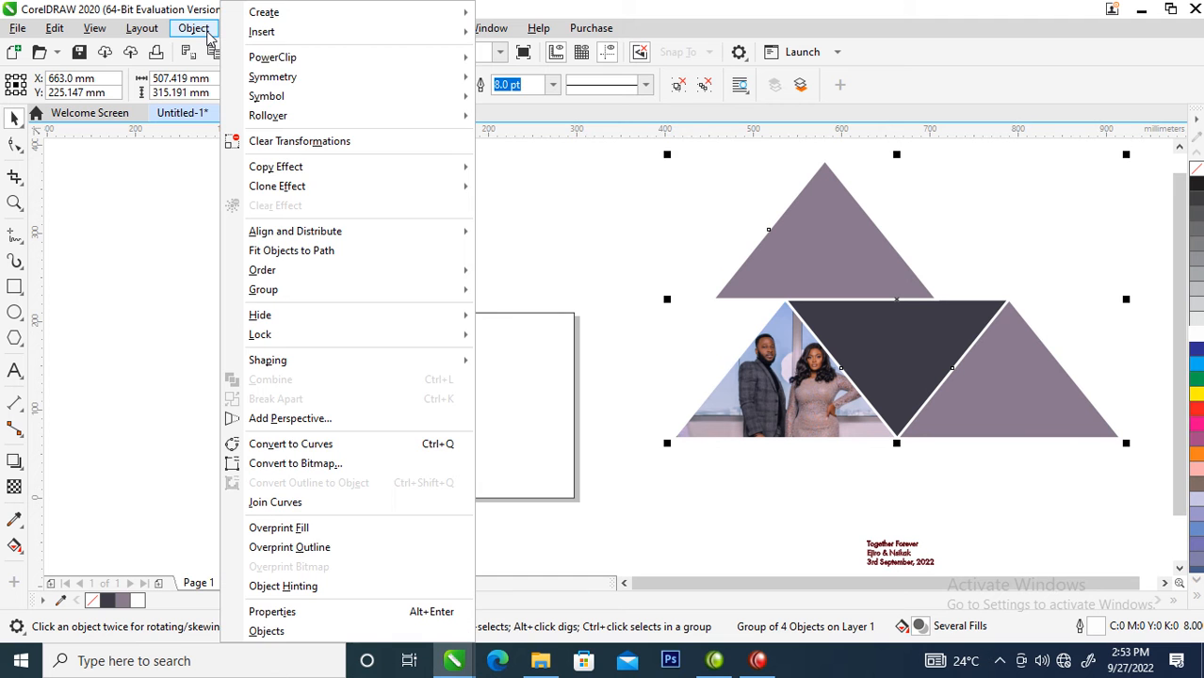
pyautogui.moveTo(282, 61)
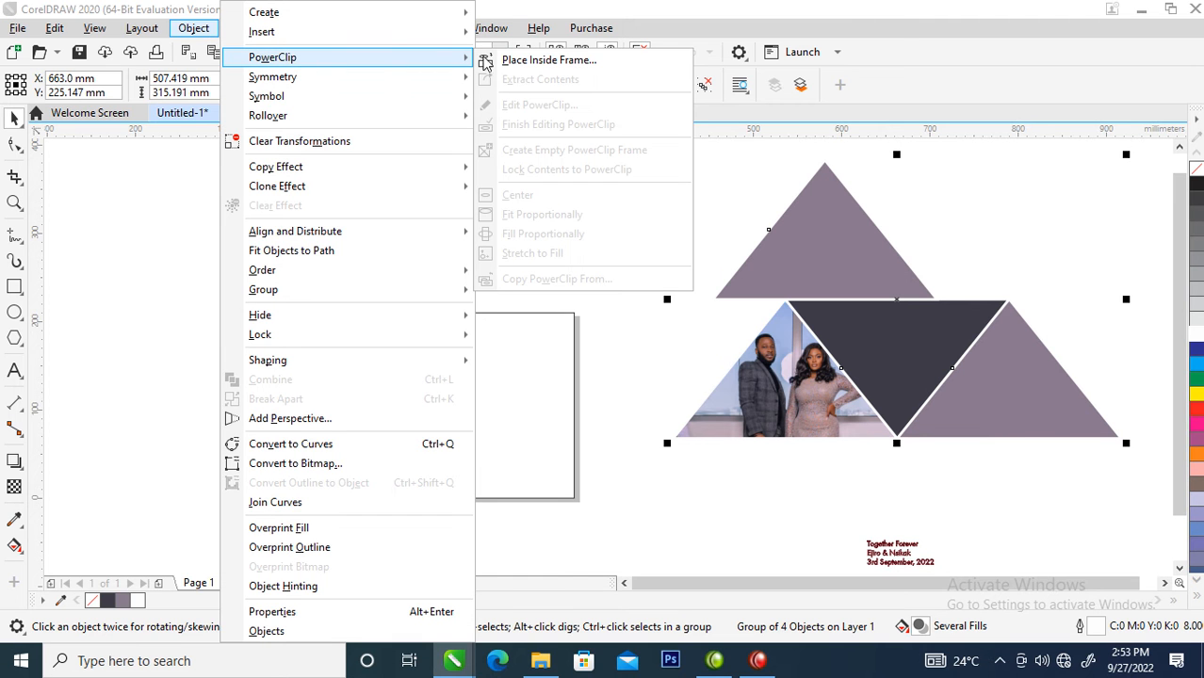
pyautogui.click(528, 60)
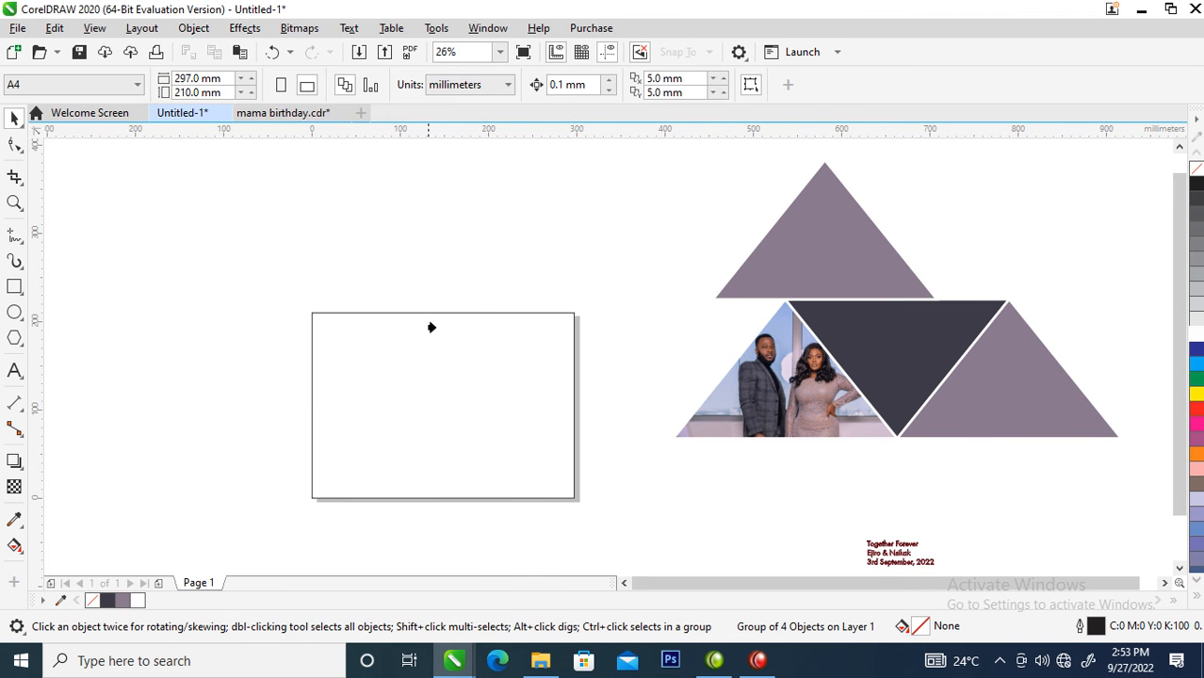
pyautogui.click(419, 339)
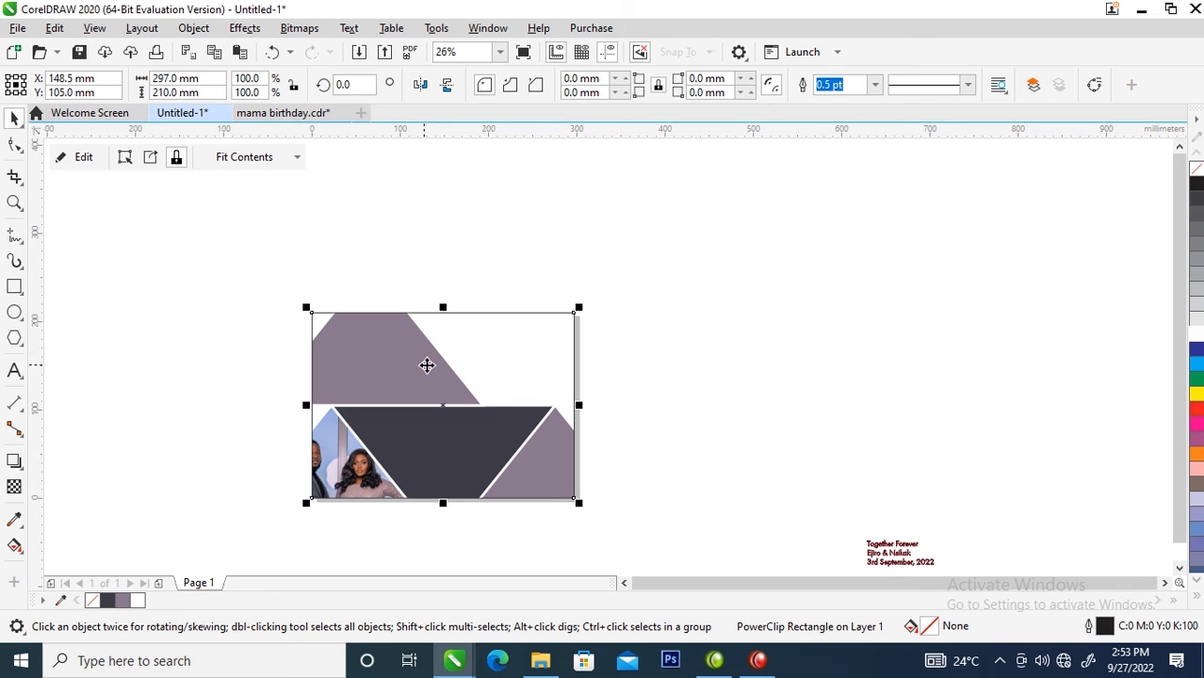
# - Shift the triangle group inside the page frame about 22 mm to the right and 66 mm up
pyautogui.click(440, 396)
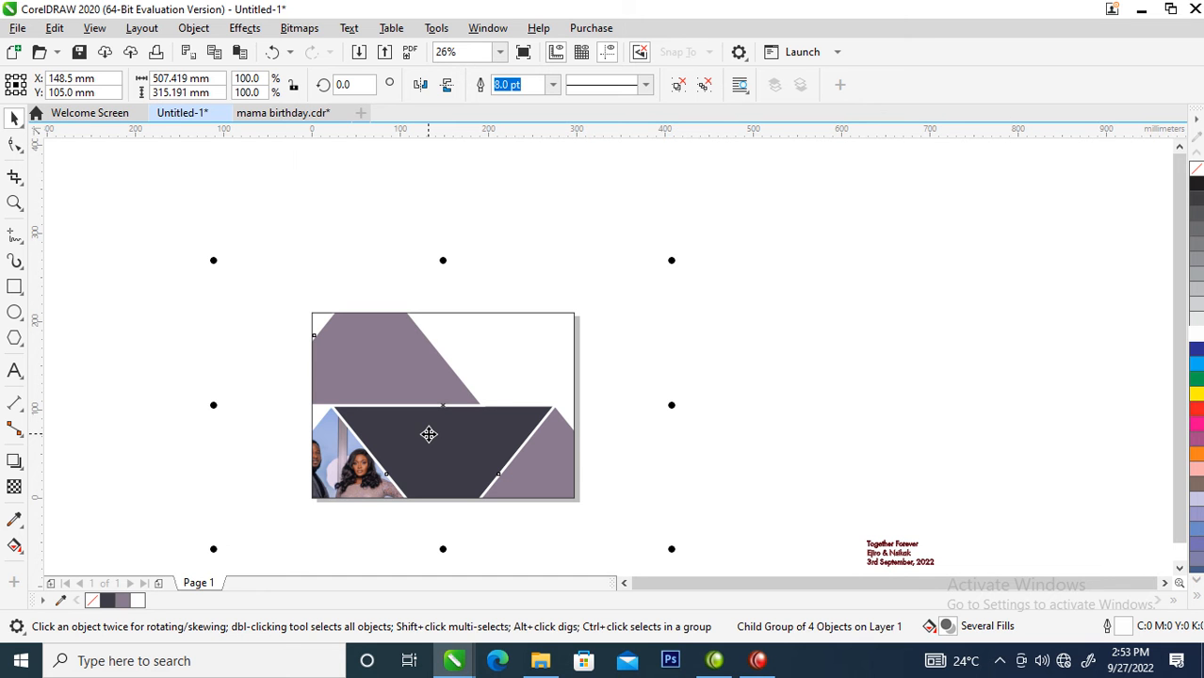
pyautogui.moveTo(429, 433); pyautogui.dragTo(475, 401)
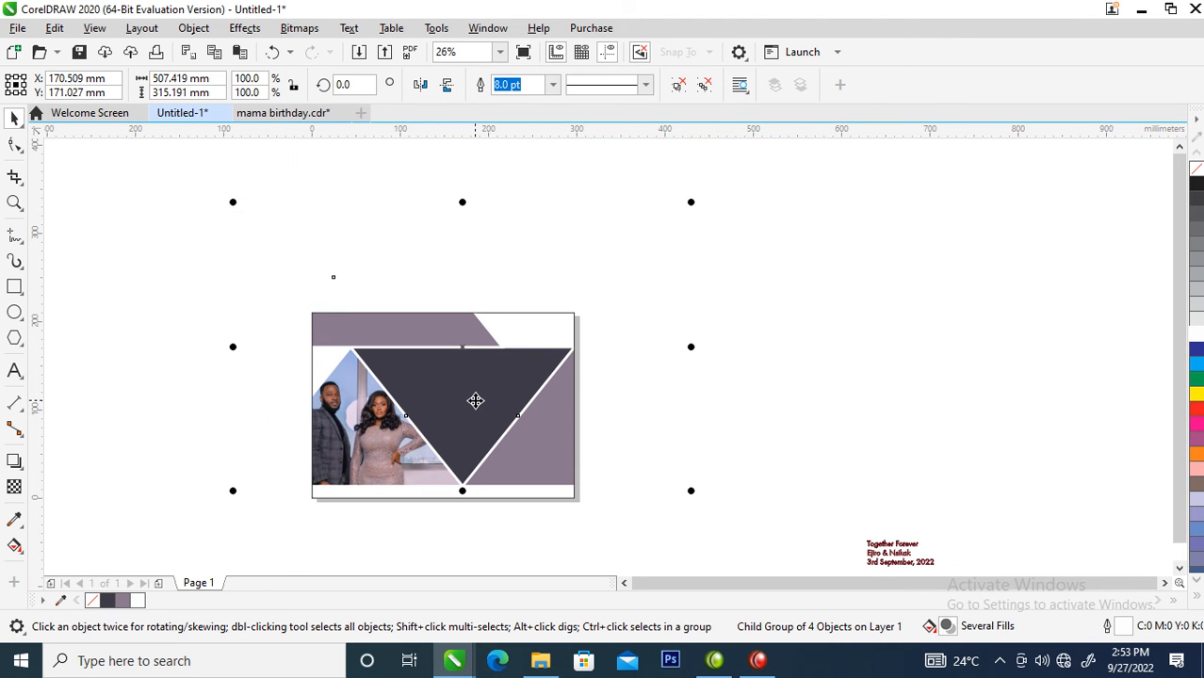
# - Bring the dark red text block close beside the page and break it apart into separate lines
pyautogui.press('z')
pyautogui.moveTo(312, 287); pyautogui.dragTo(913, 566)
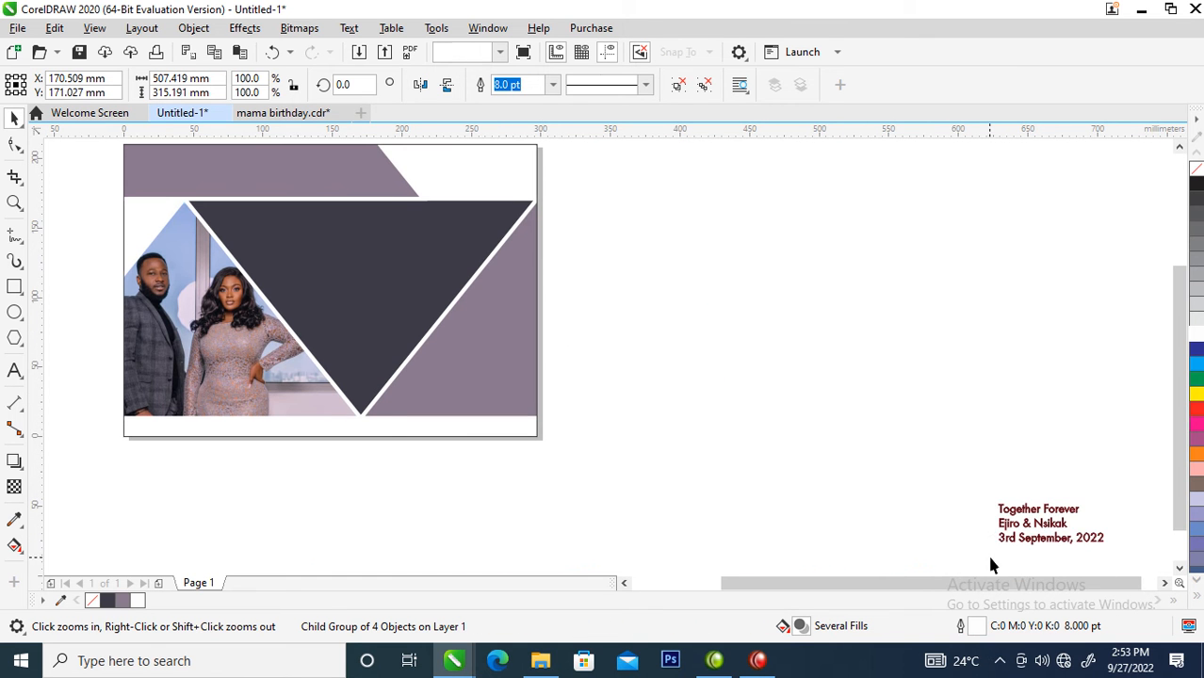
pyautogui.press('space')
pyautogui.moveTo(999, 511); pyautogui.dragTo(621, 286)
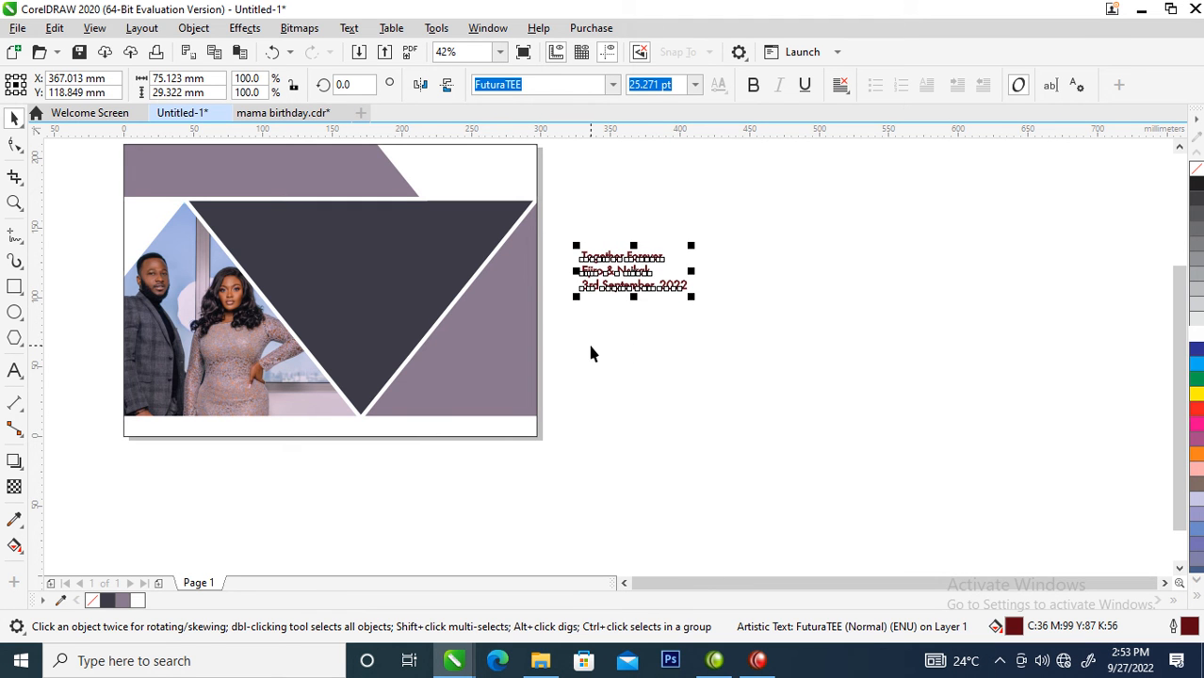
# - Give the three text lines a white fill and no outline, and place them on the dark inverted triangle
pyautogui.moveTo(826, 219); pyautogui.dragTo(798, 221)
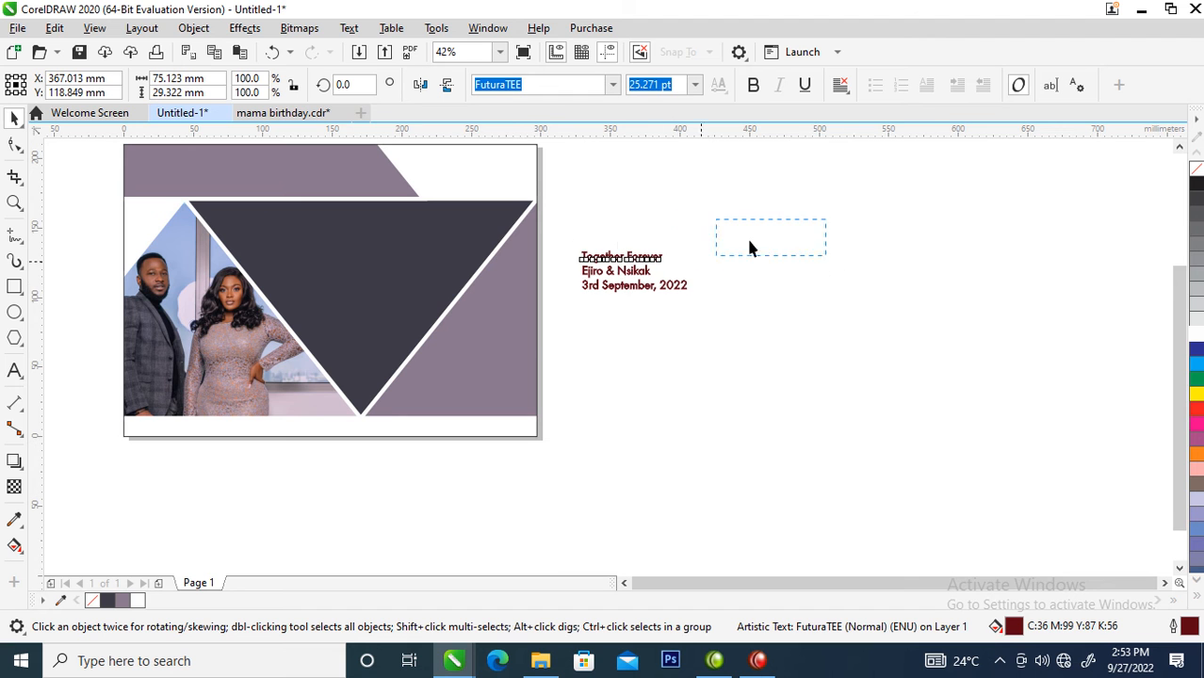
pyautogui.moveTo(595, 313); pyautogui.dragTo(499, 350)
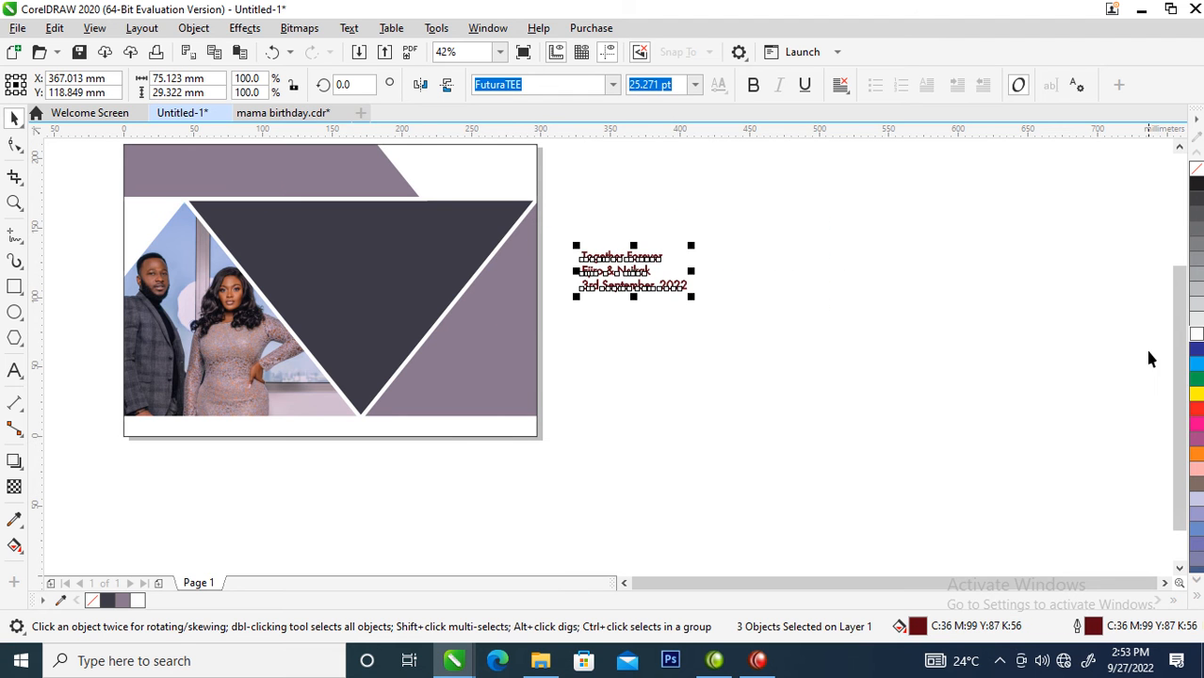
pyautogui.click(1193, 338)
pyautogui.moveTo(637, 273); pyautogui.dragTo(359, 268)
pyautogui.rightClick(1194, 167)
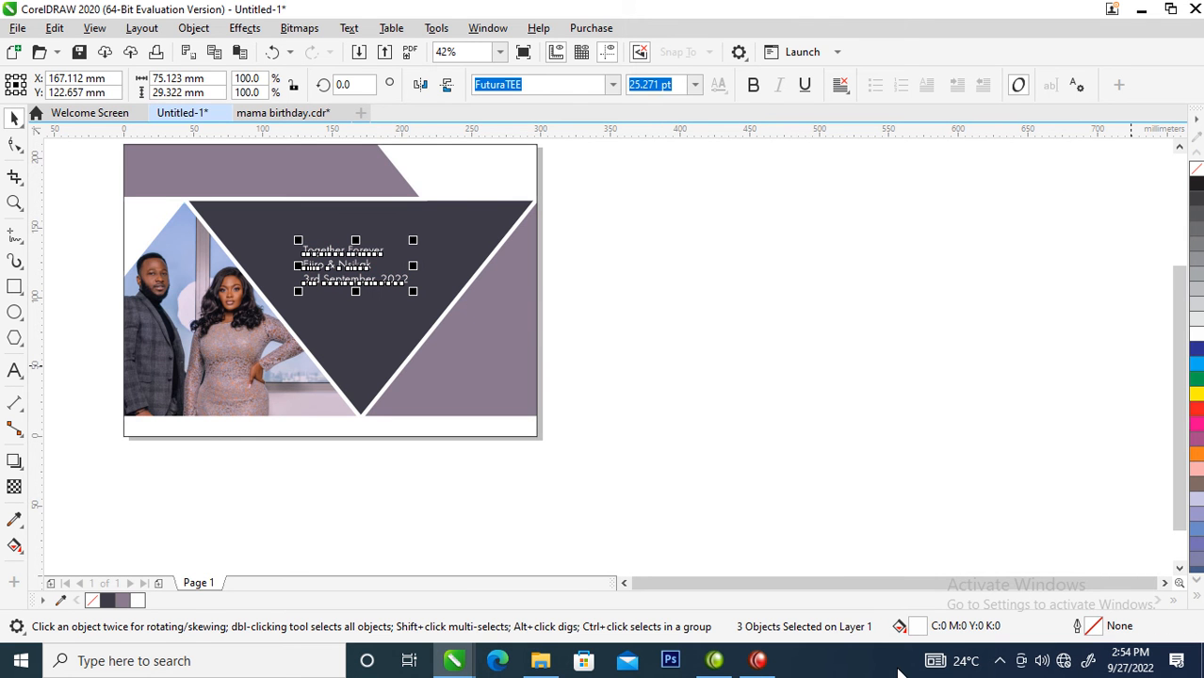
# - Move 'Together Forever' onto the mauve band along the page's upper edge and enlarge it to about 49 pt
pyautogui.press('F3')
pyautogui.press('F2')
pyautogui.moveTo(187, 276); pyautogui.dragTo(653, 507)
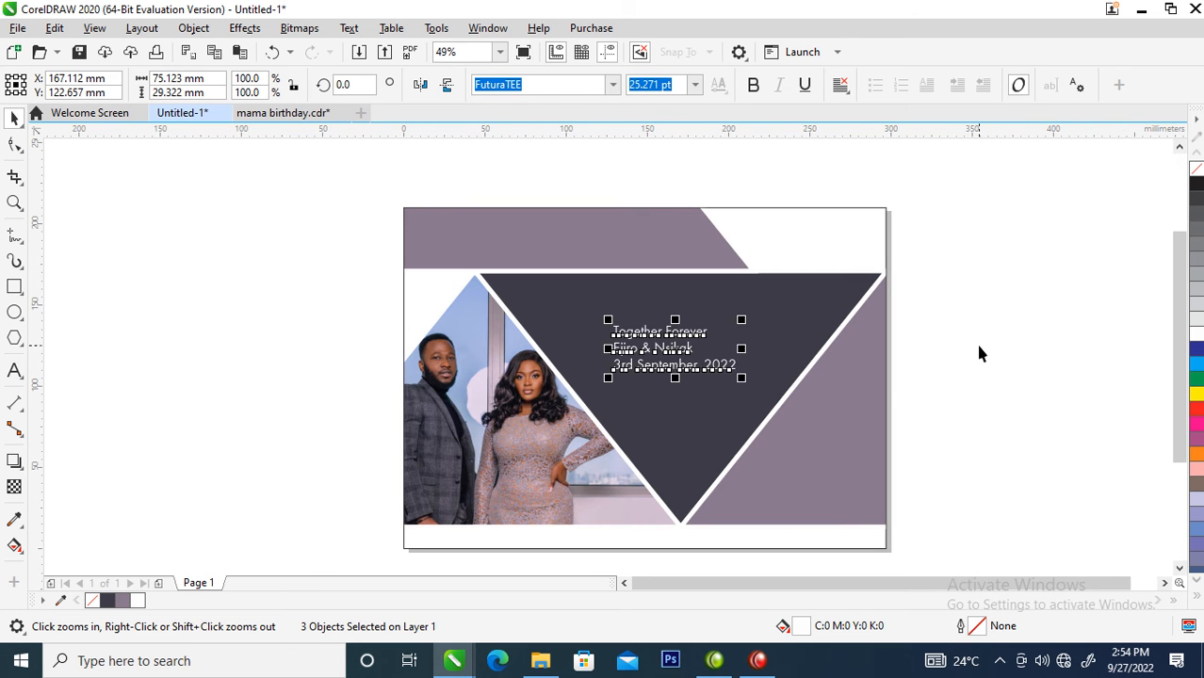
pyautogui.click(978, 353)
pyautogui.moveTo(694, 334); pyautogui.dragTo(661, 223)
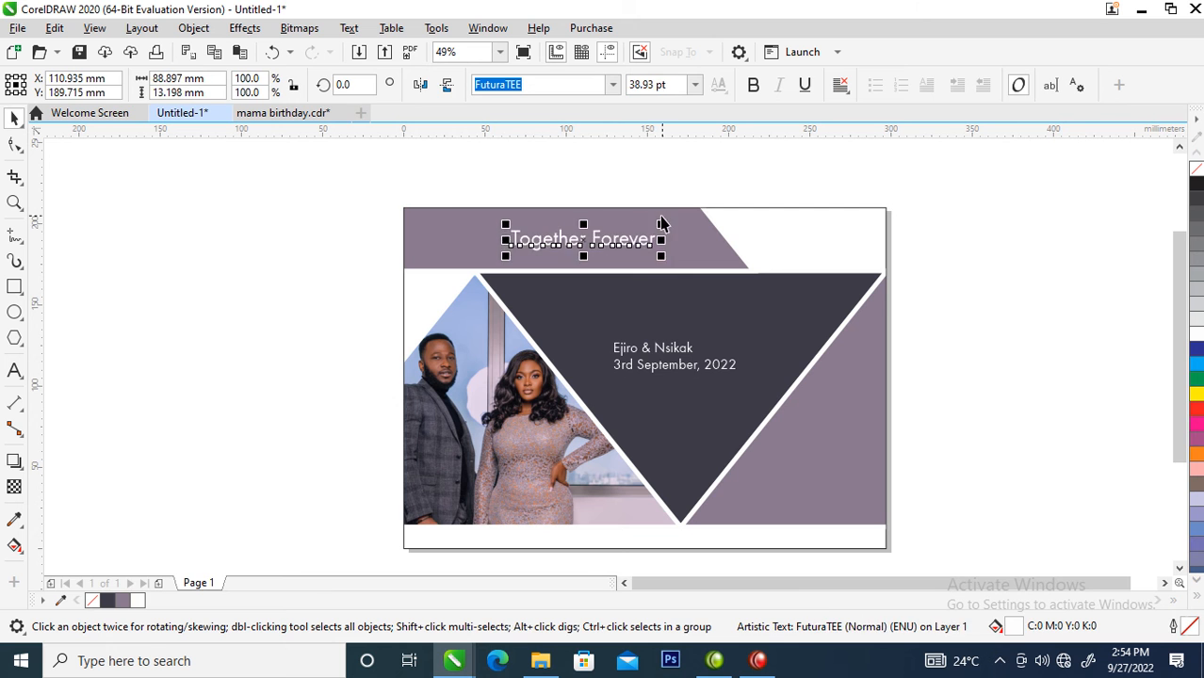
pyautogui.doubleClick(662, 227)
pyautogui.keyDown('ctrl'); pyautogui.click(1016, 309); pyautogui.keyUp('ctrl')
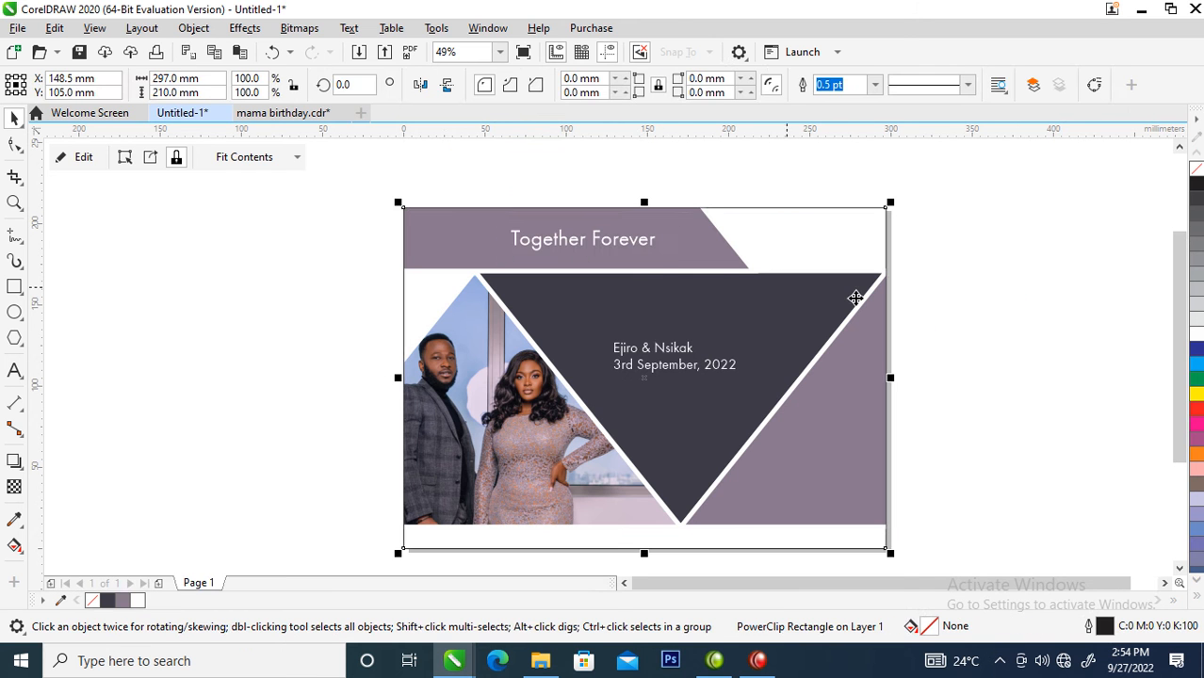
pyautogui.click(629, 253)
pyautogui.moveTo(660, 260); pyautogui.dragTo(698, 287)
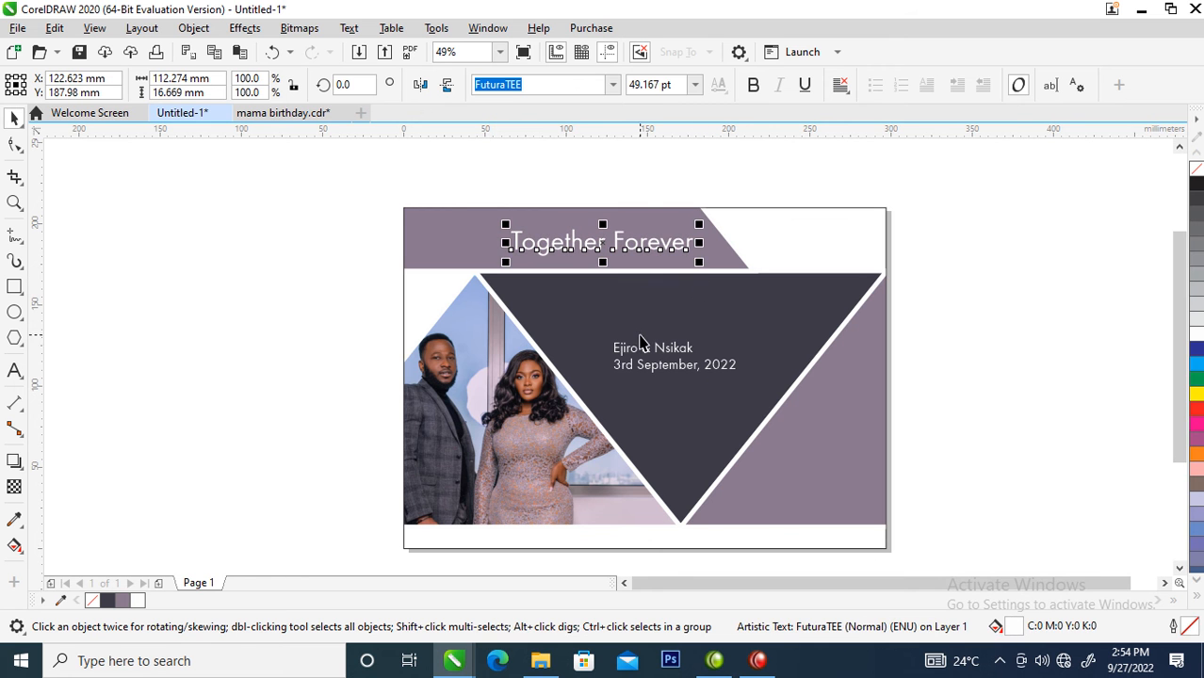
# - Move the date line onto the lower part of the mauve triangle beside the dark one
pyautogui.click(687, 371)
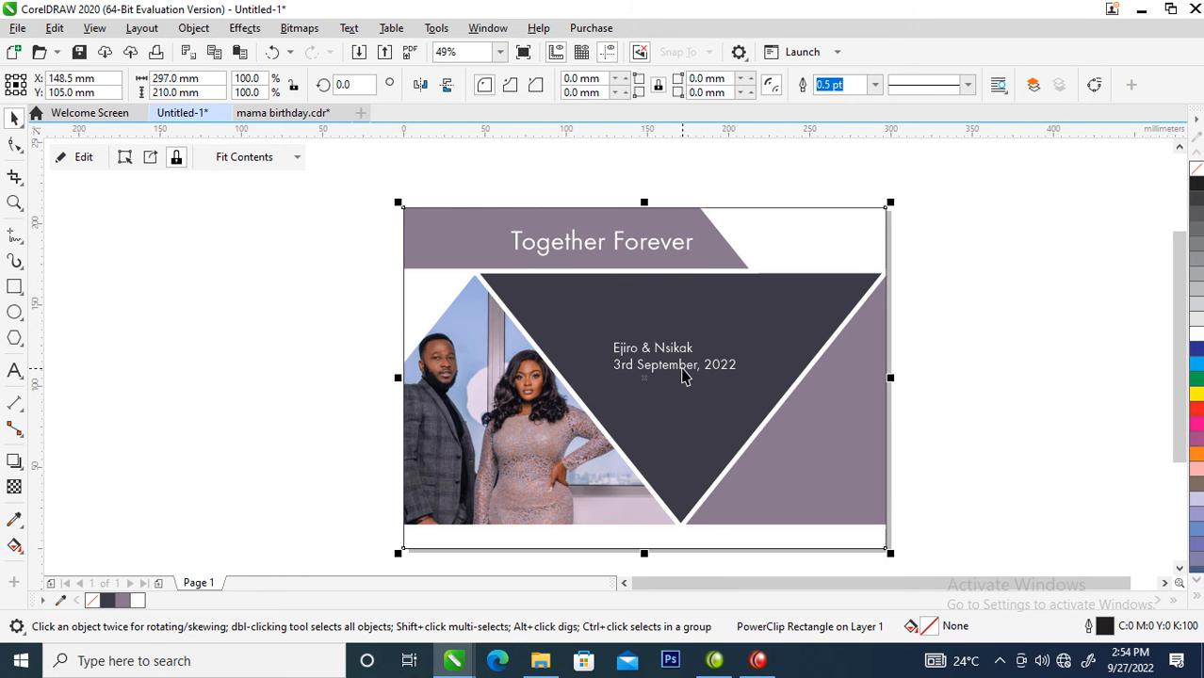
pyautogui.click(684, 369)
pyautogui.moveTo(683, 369); pyautogui.dragTo(807, 485)
pyautogui.press('F2')
pyautogui.moveTo(699, 394); pyautogui.dragTo(765, 496)
pyautogui.moveTo(825, 552); pyautogui.dragTo(883, 525)
pyautogui.scroll(-3, 883, 525)
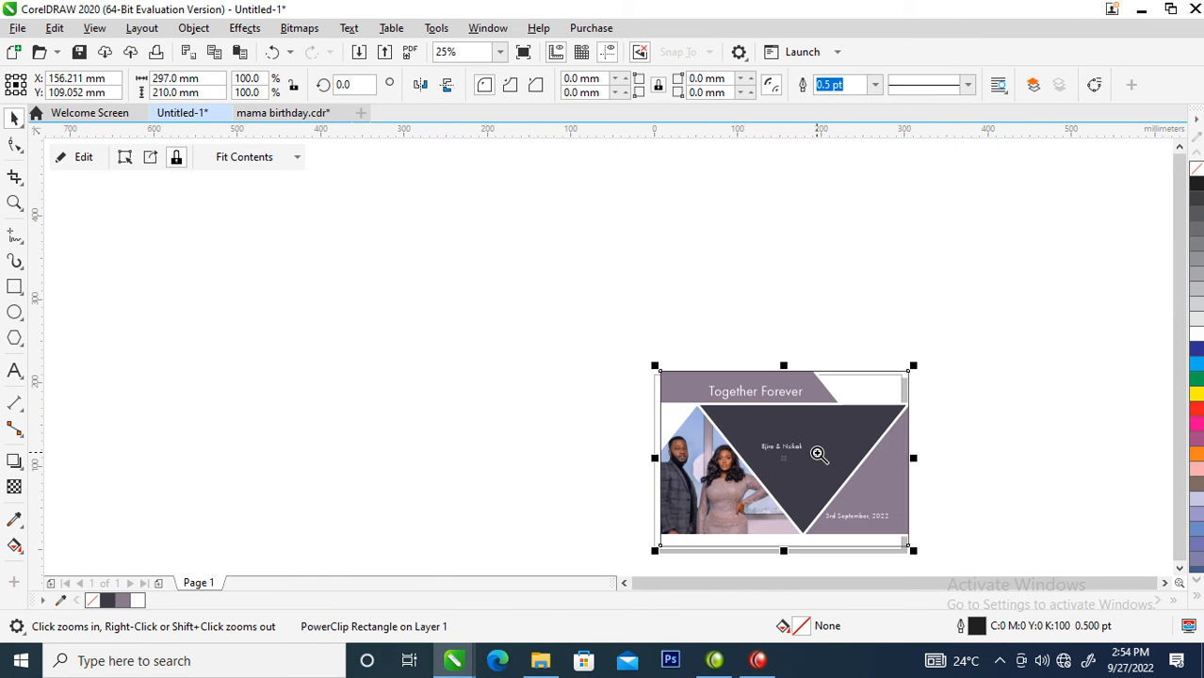
pyautogui.press('p')
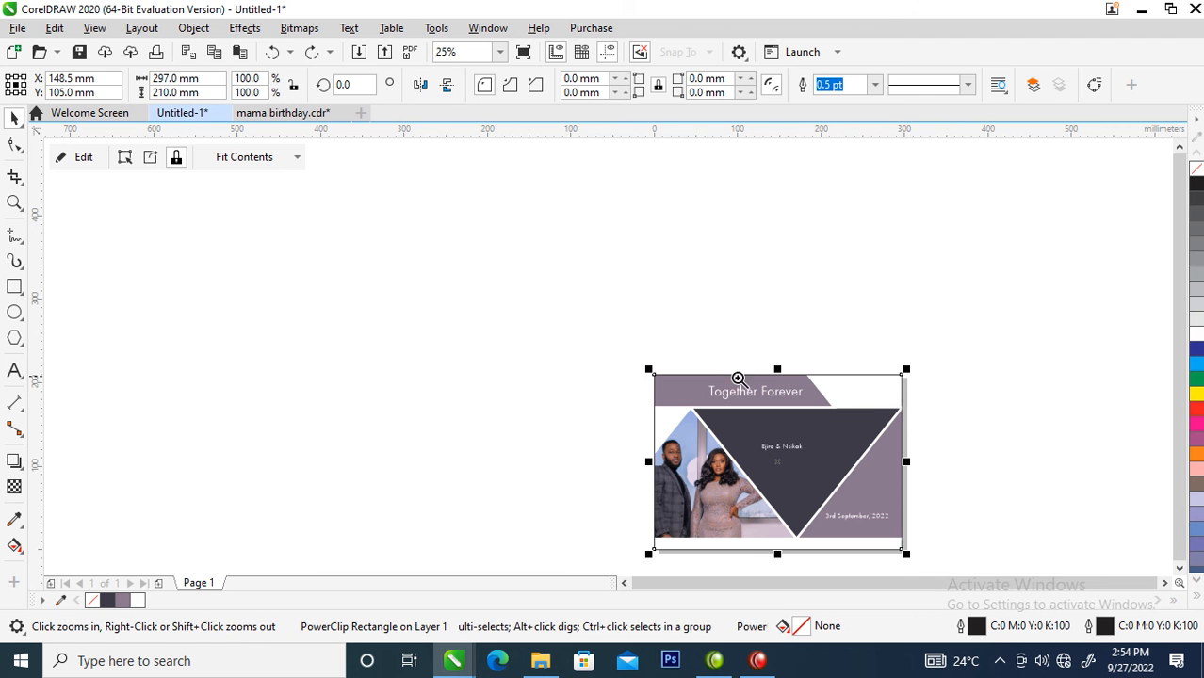
# - Break the couple's names line apart into separate words and set the first name in Trajan Pro
pyautogui.moveTo(895, 486); pyautogui.dragTo(664, 403)
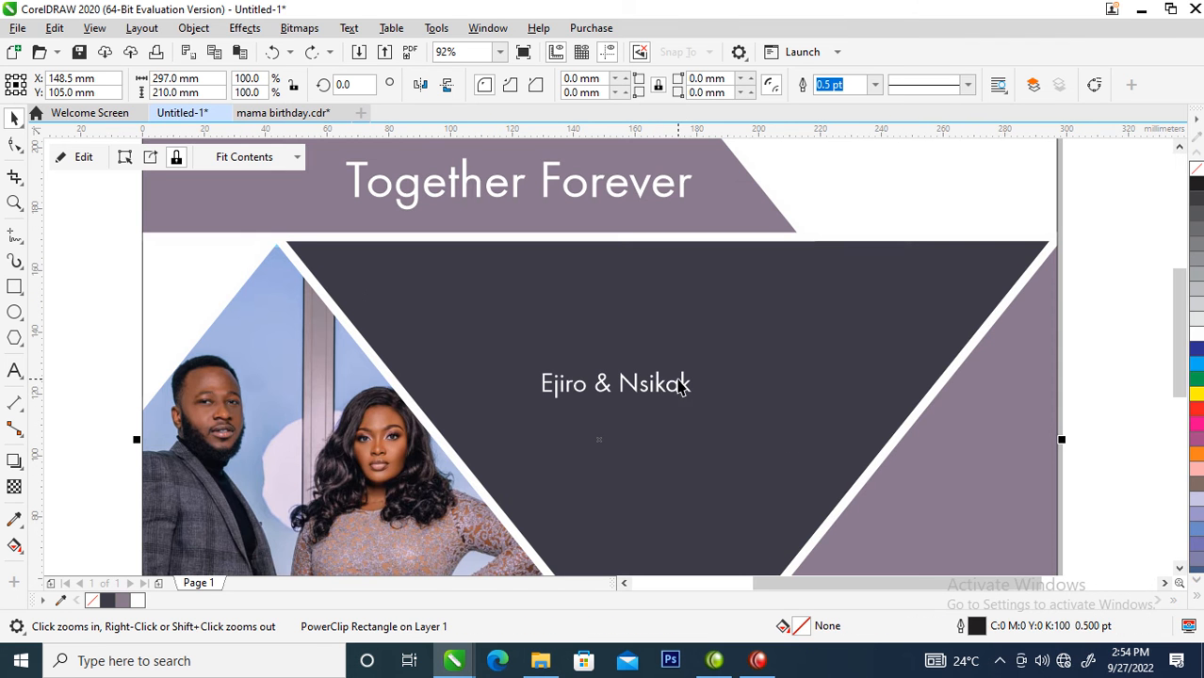
pyautogui.press('space')
pyautogui.click(686, 394)
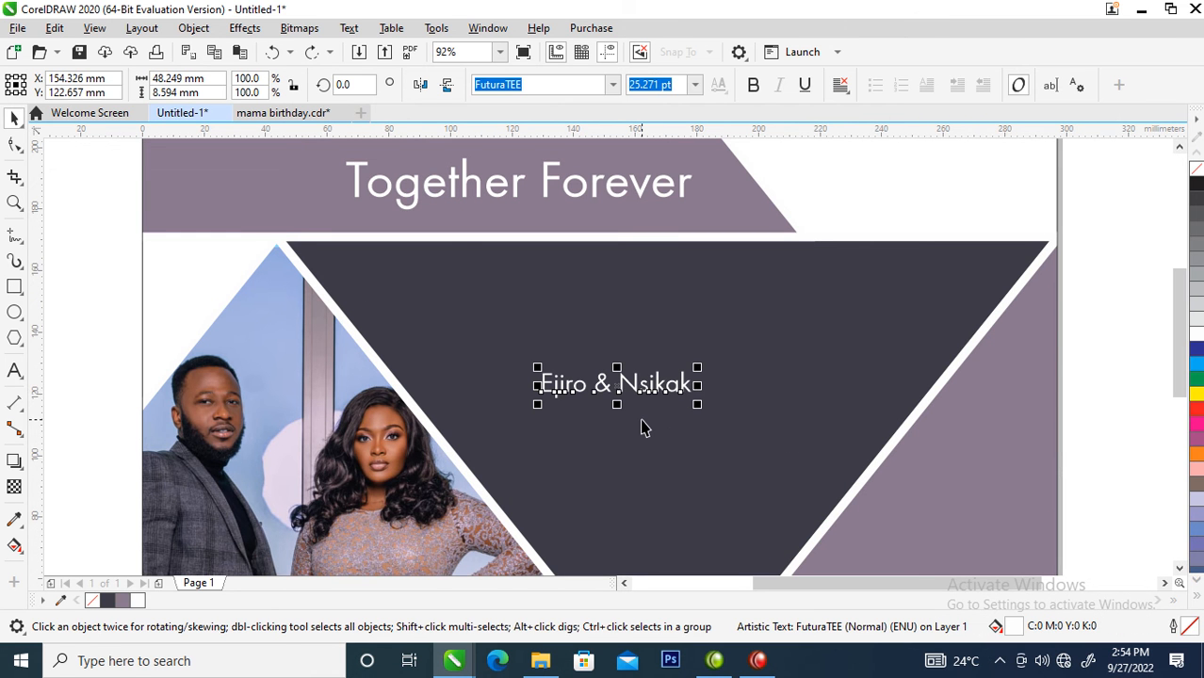
pyautogui.hotkey('ctrl', 'k')
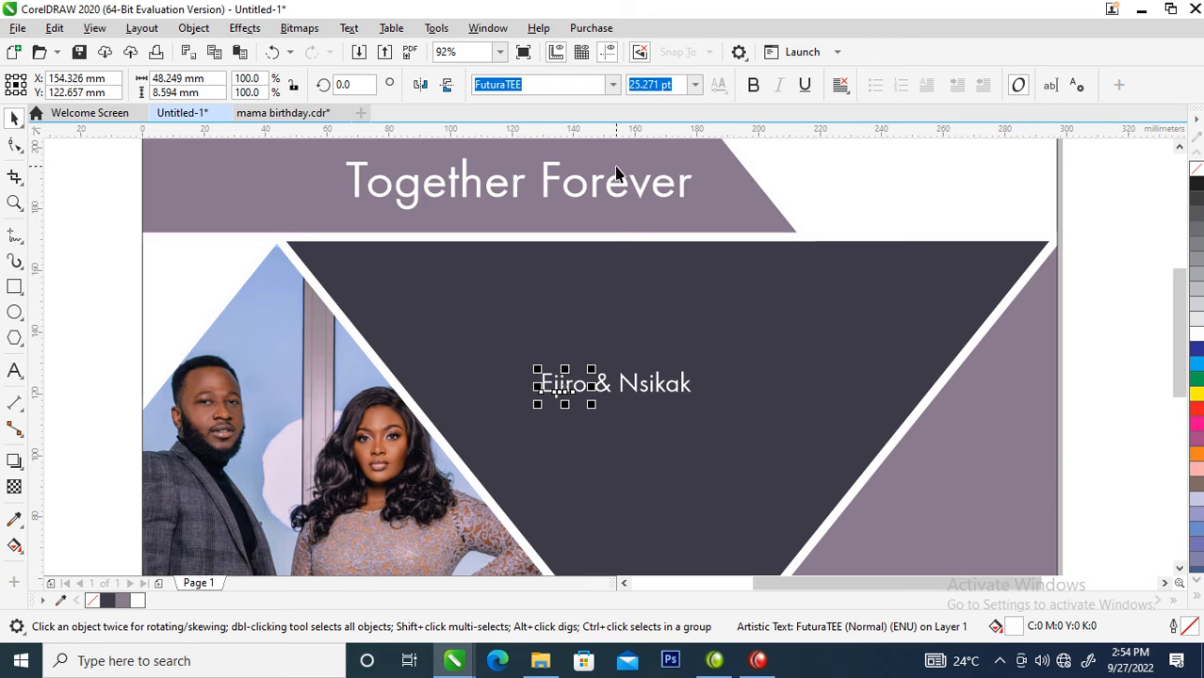
pyautogui.click(613, 84)
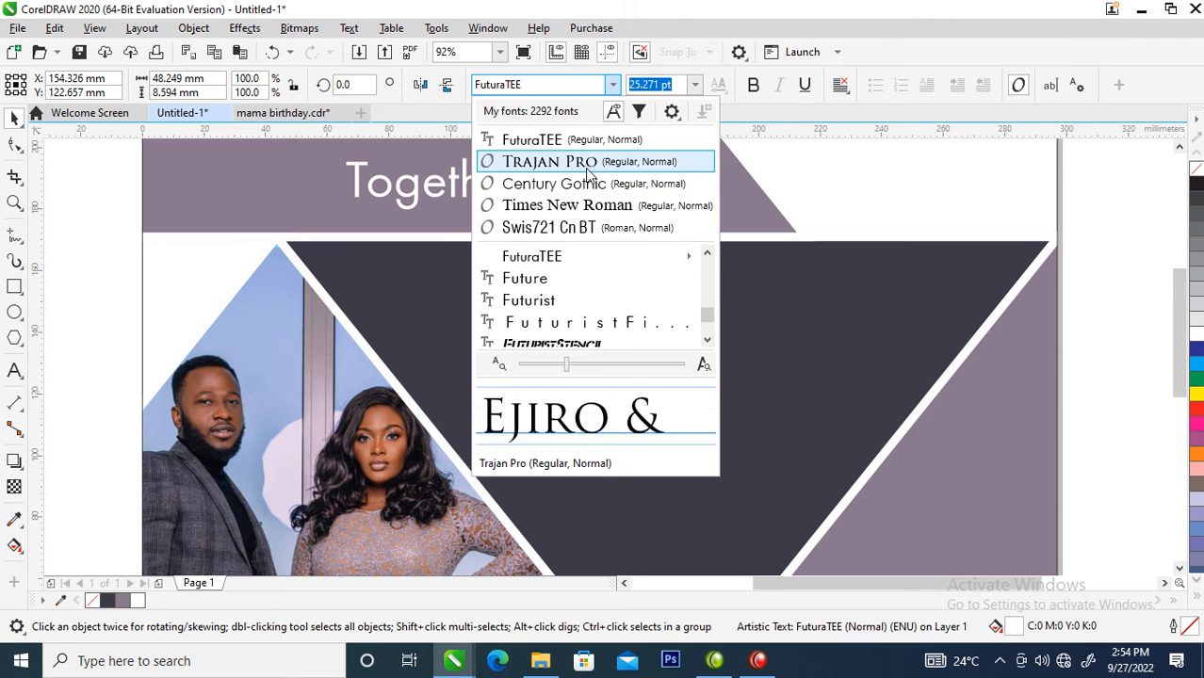
pyautogui.click(588, 166)
# - Move the first name above the rest of the names line and enlarge it to about 87 pt
pyautogui.click(601, 394)
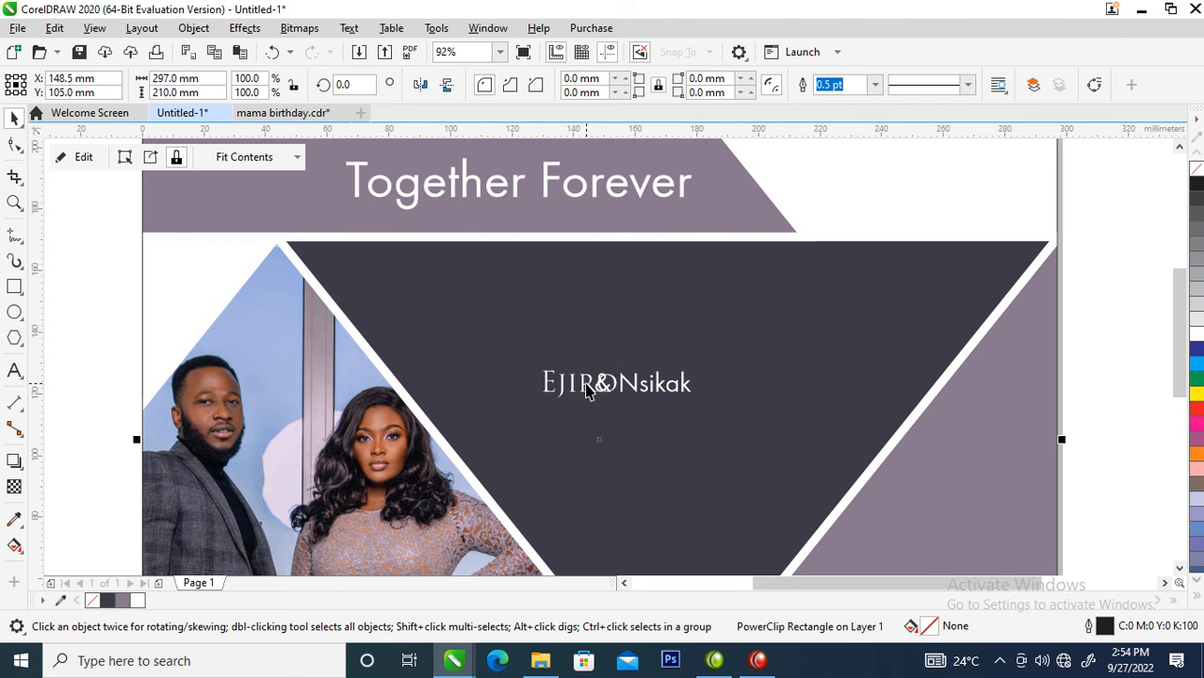
pyautogui.click(587, 384)
pyautogui.moveTo(588, 384); pyautogui.dragTo(586, 327)
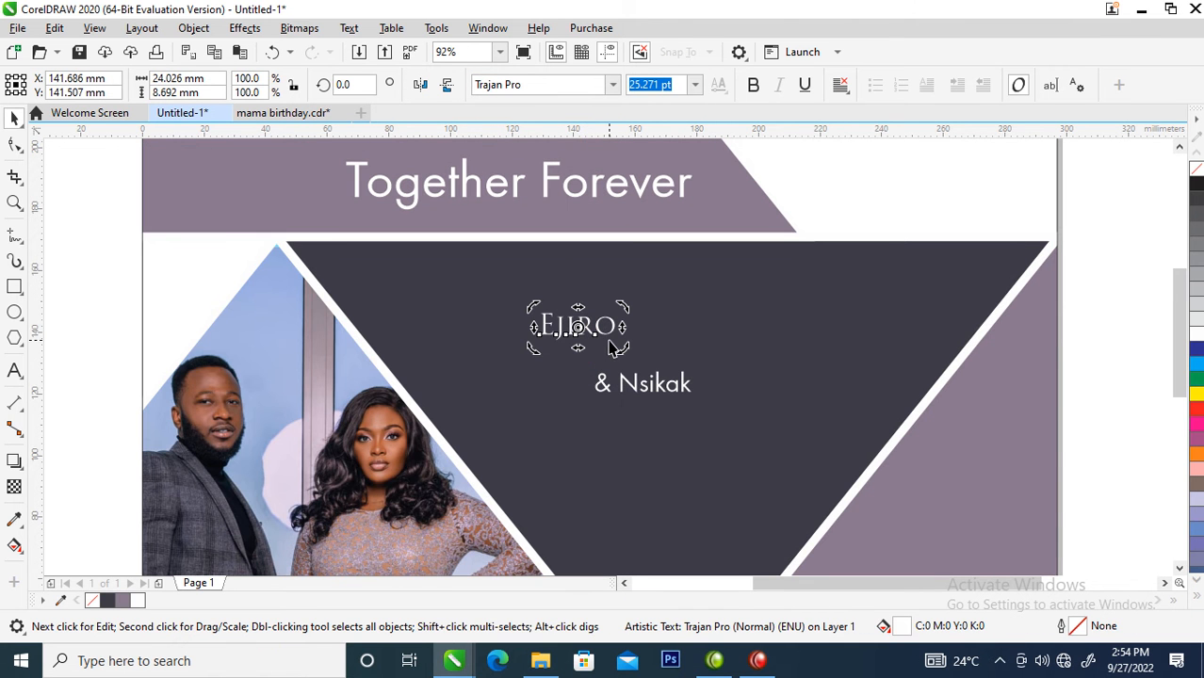
pyautogui.click(614, 326)
pyautogui.moveTo(628, 307); pyautogui.dragTo(840, 247)
pyautogui.moveTo(789, 317); pyautogui.dragTo(789, 354)
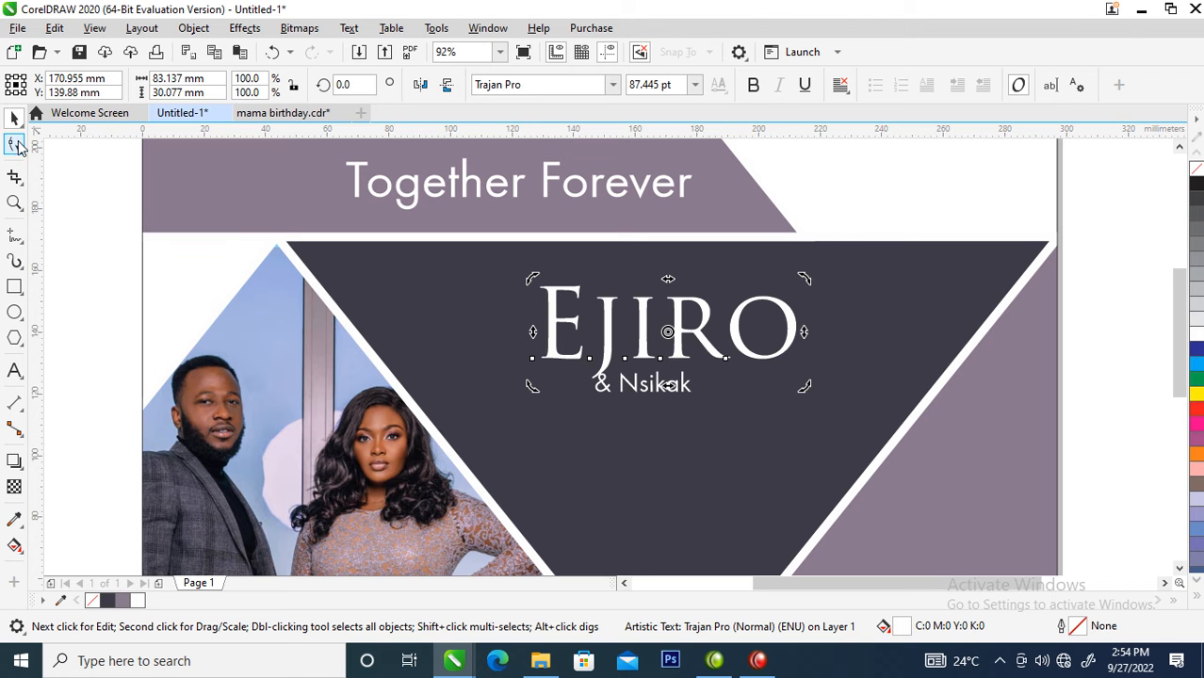
# - Tighten the letter spacing of the first name with the Shape tool to about four fifths of its width
pyautogui.click(15, 144)
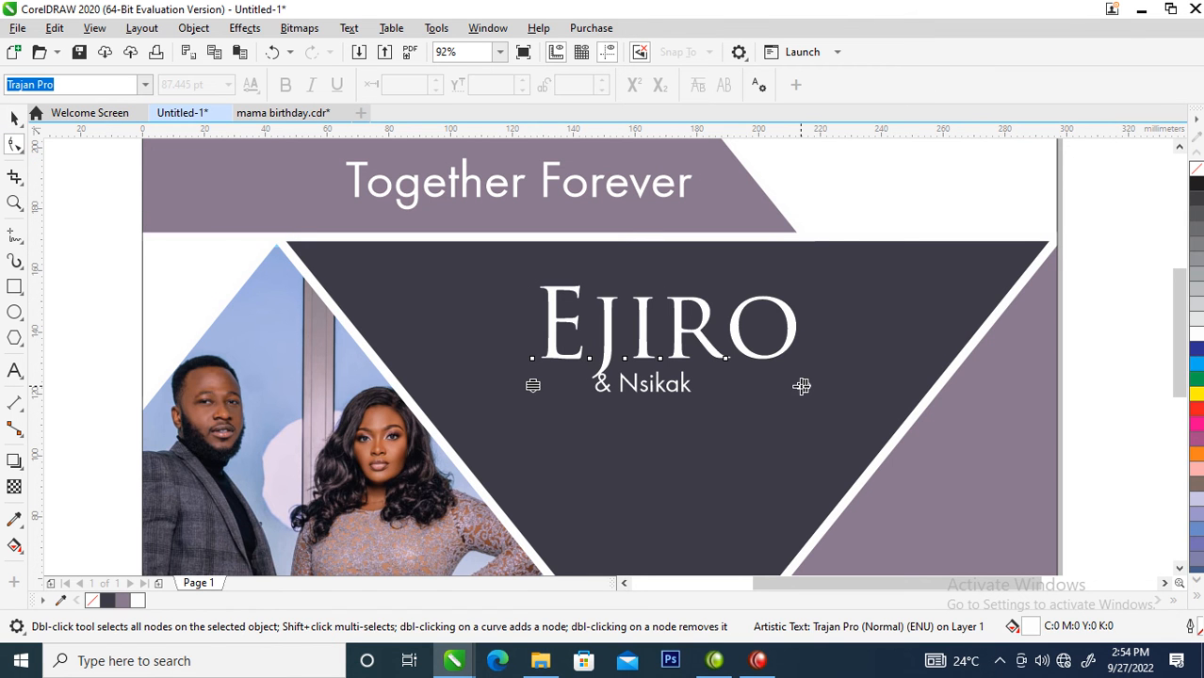
pyautogui.moveTo(802, 385); pyautogui.dragTo(744, 386)
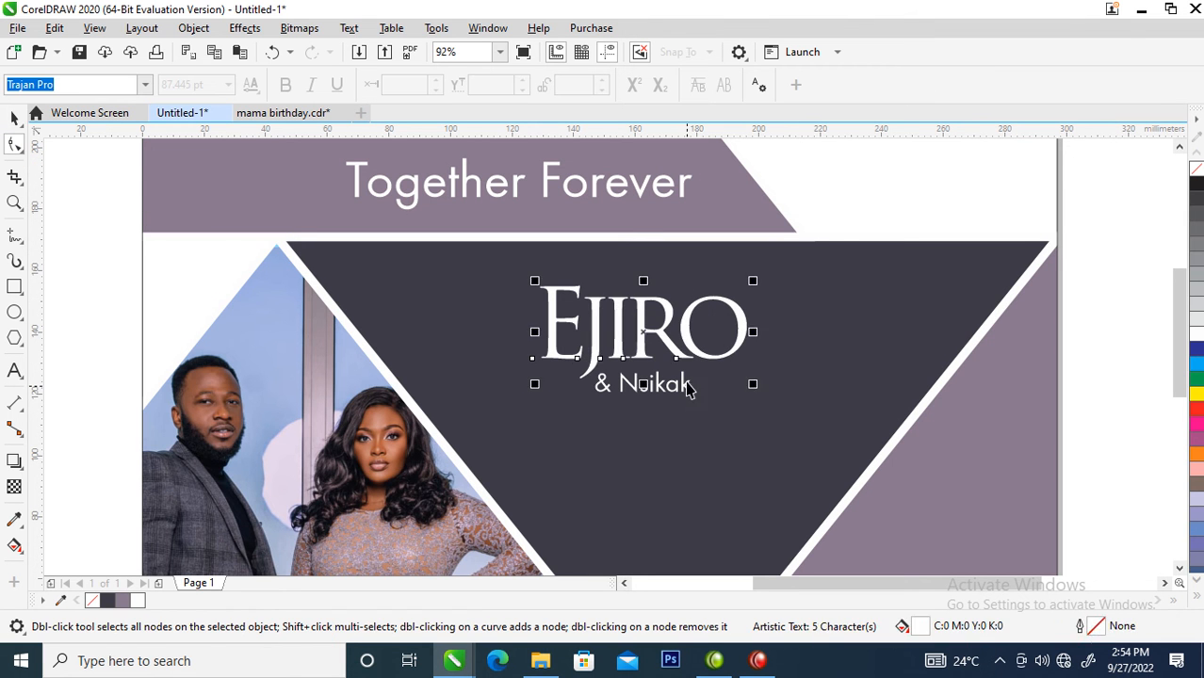
pyautogui.press('space')
# - Copy the first name's text formatting onto the second name, and move the second name below the first
pyautogui.moveTo(688, 349); pyautogui.dragTo(684, 384)
pyautogui.click(757, 525)
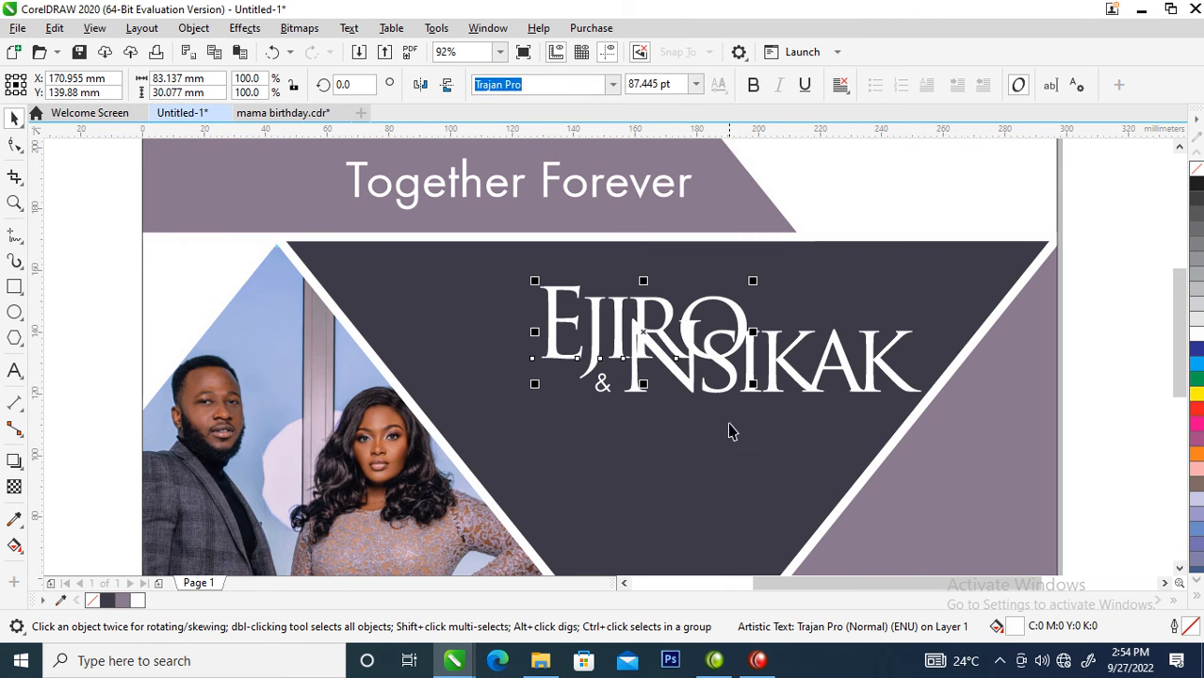
pyautogui.moveTo(800, 382); pyautogui.dragTo(790, 439)
# - Set the ampersand in Trajan Pro and position it just in front of the second name
pyautogui.click(601, 386)
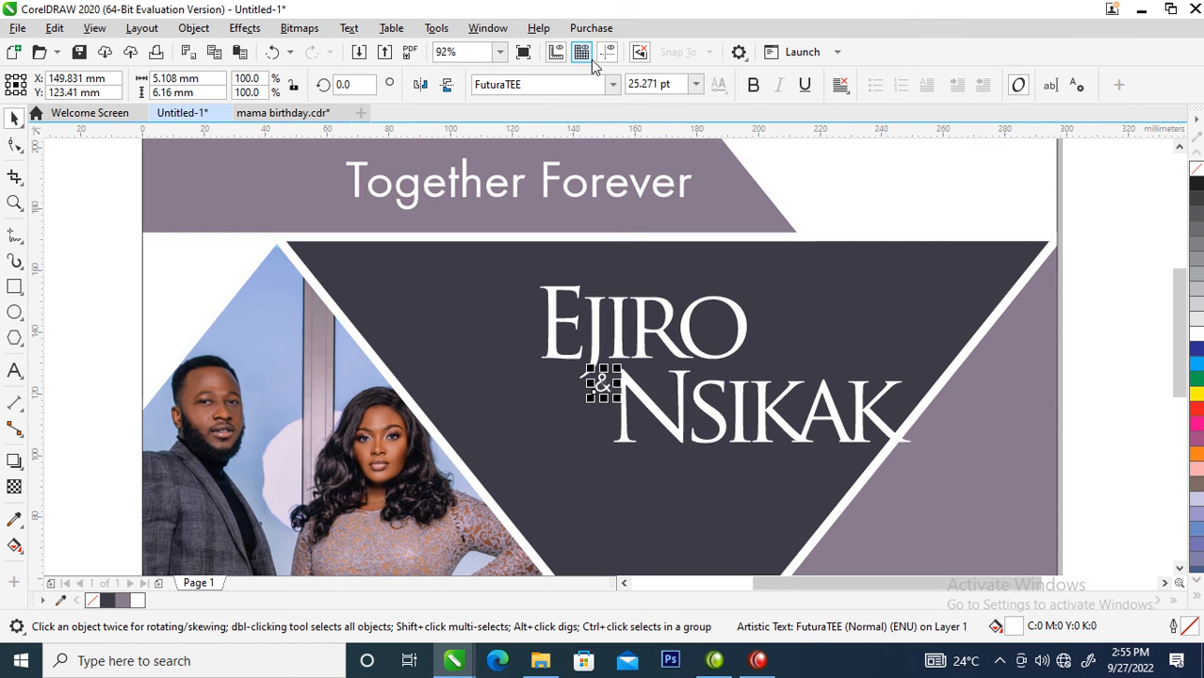
pyautogui.click(612, 84)
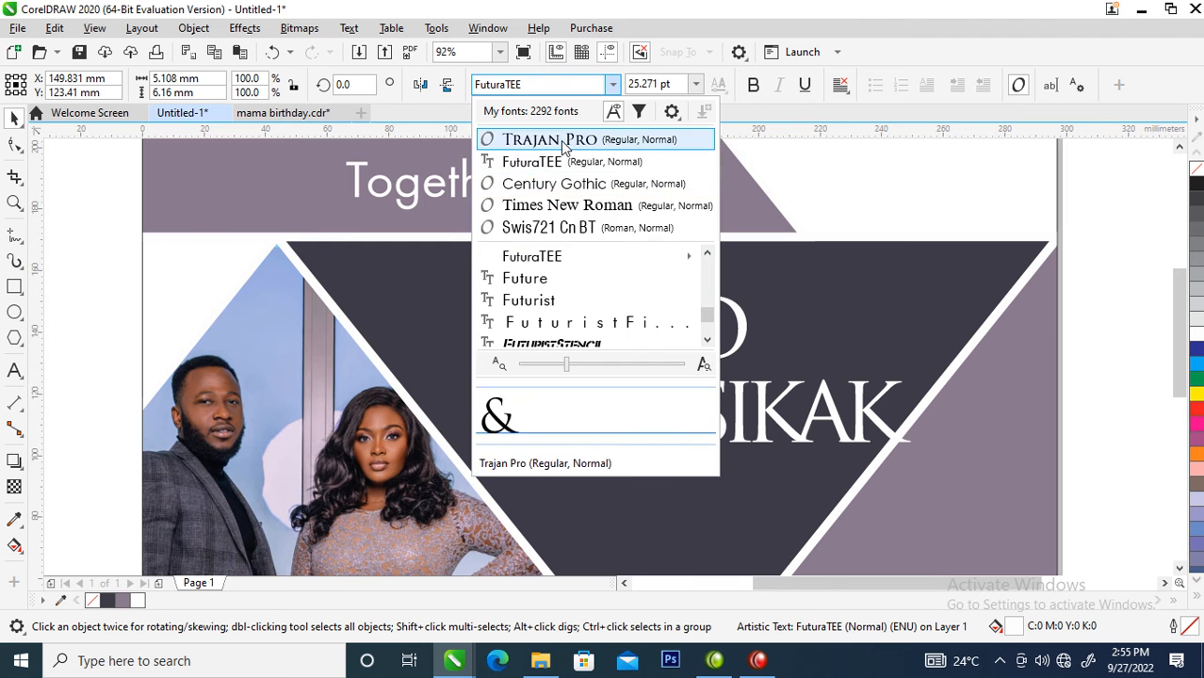
pyautogui.click(556, 139)
pyautogui.moveTo(605, 377); pyautogui.dragTo(596, 390)
# - Move both names and the ampersand together down and slightly left, toward the middle of the dark triangle
pyautogui.scroll(-3, 614, 403)
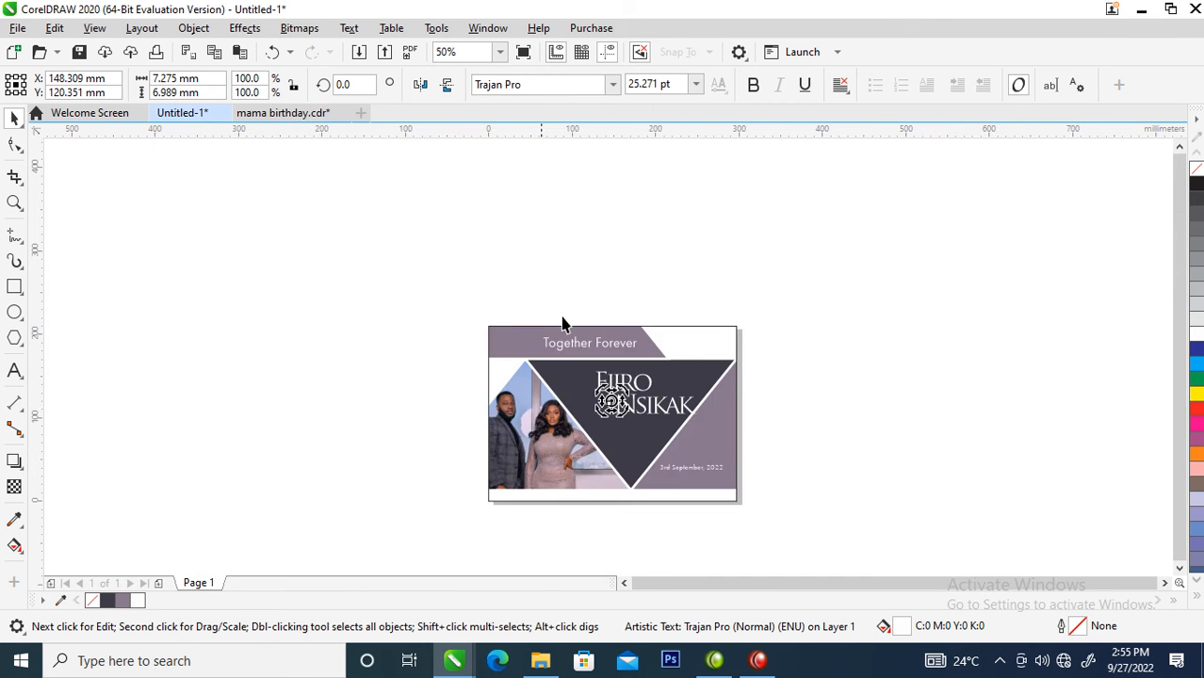
pyautogui.press('z')
pyautogui.moveTo(406, 287); pyautogui.dragTo(790, 499)
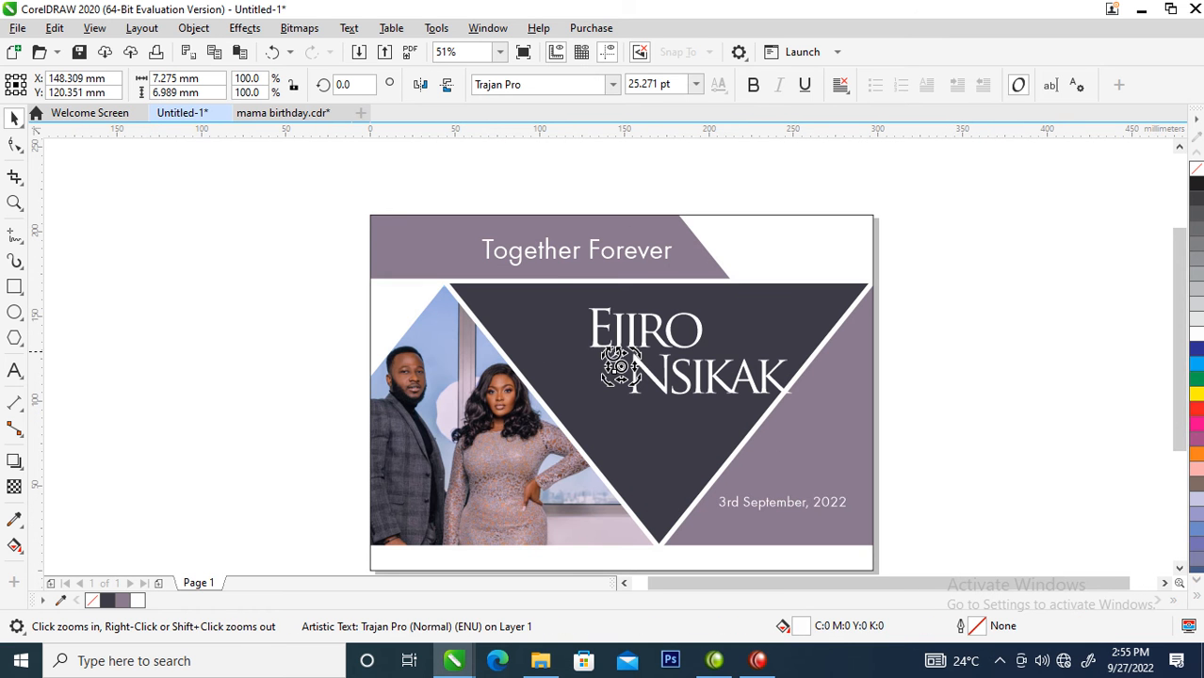
pyautogui.press('space')
pyautogui.moveTo(554, 289); pyautogui.dragTo(868, 477)
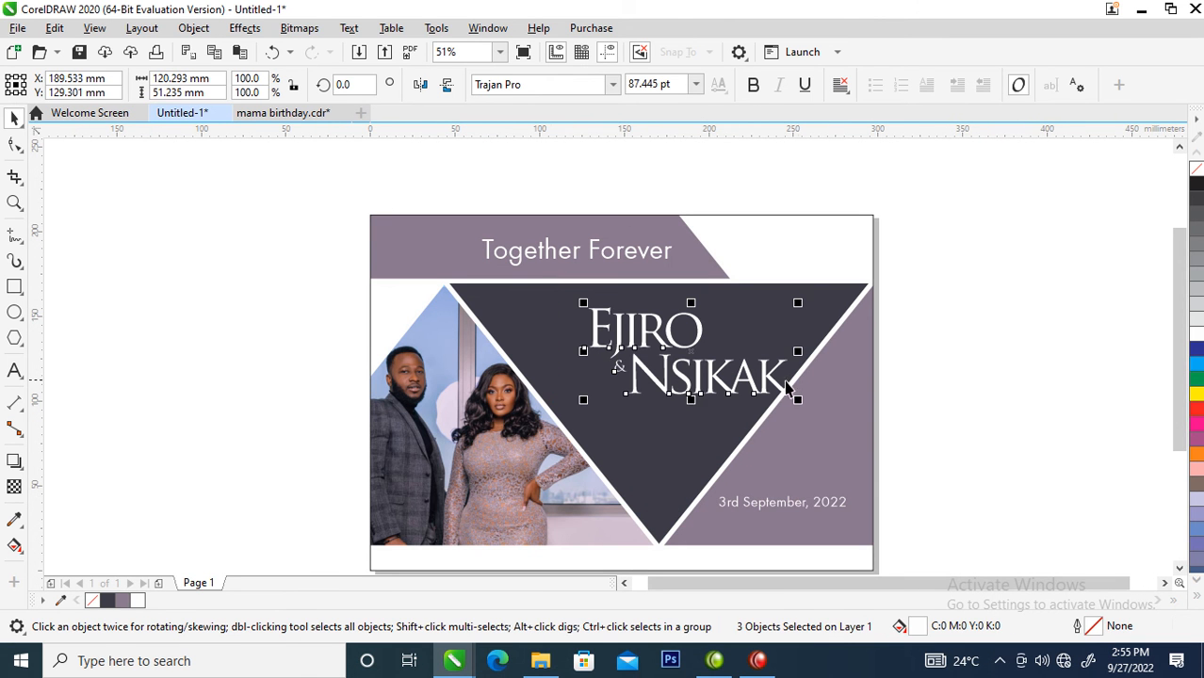
pyautogui.moveTo(748, 405); pyautogui.dragTo(729, 432)
pyautogui.press('F8')
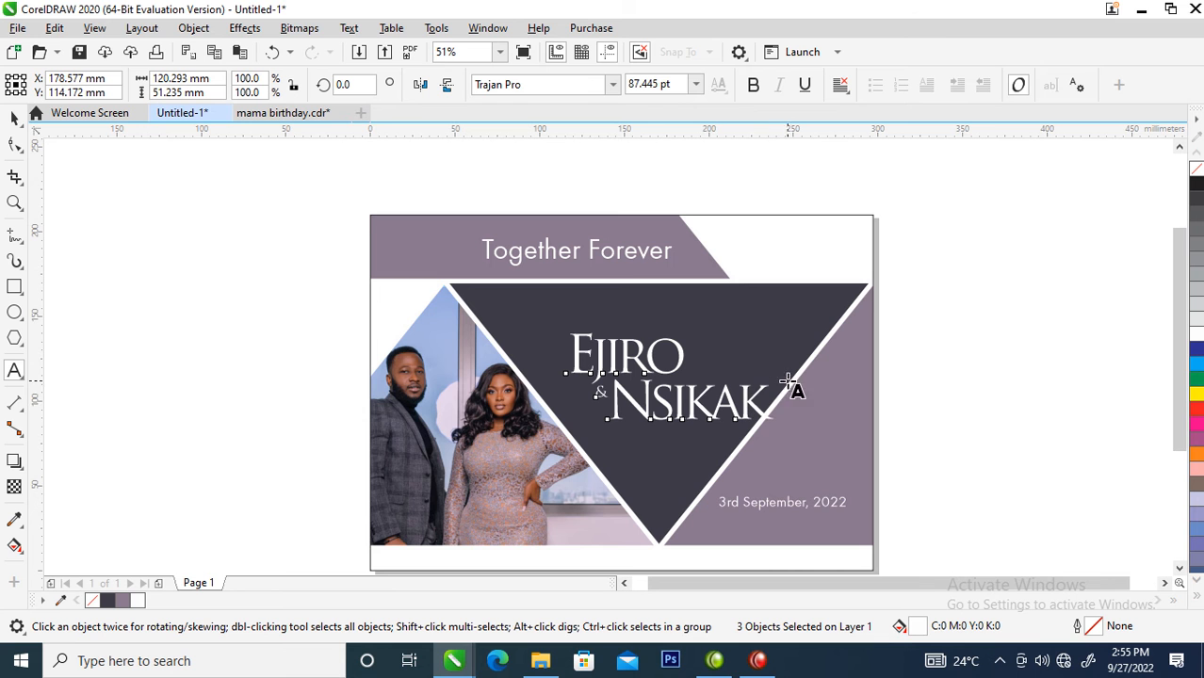
pyautogui.press('space')
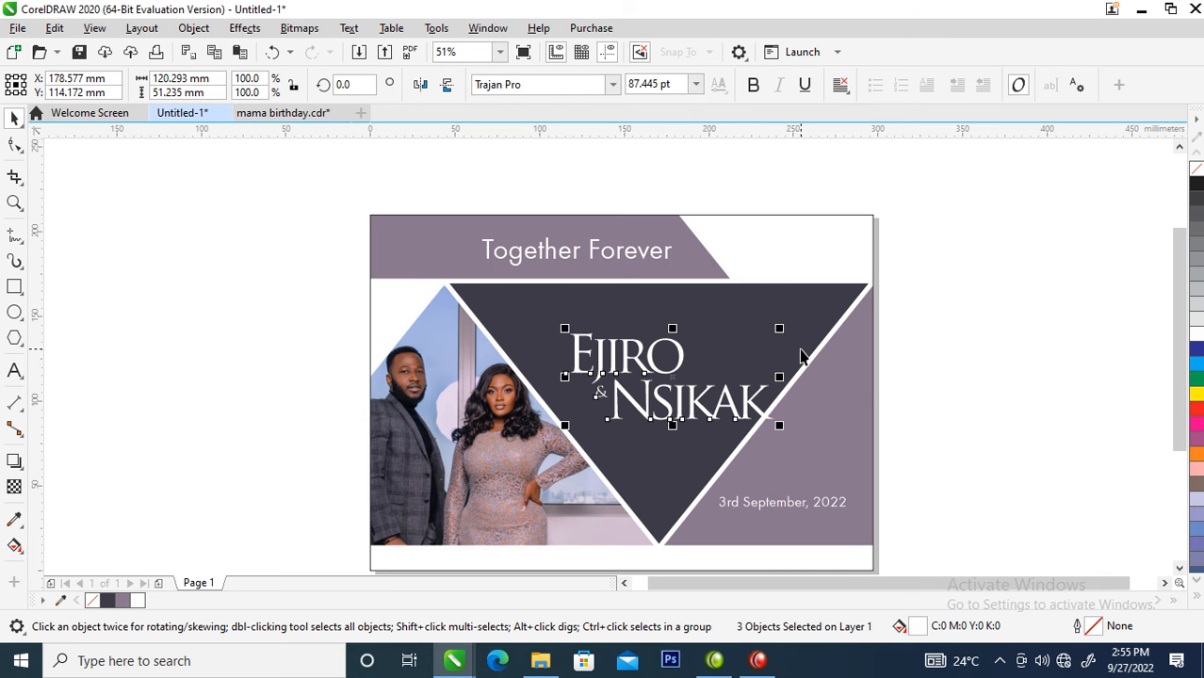
# - Enlarge the grouped triangles inside the page frame to 113.8% and reposition them so the couple's photo fills the lower left of the page
pyautogui.click(800, 355)
pyautogui.keyDown('ctrl'); pyautogui.click(790, 333); pyautogui.keyUp('ctrl')
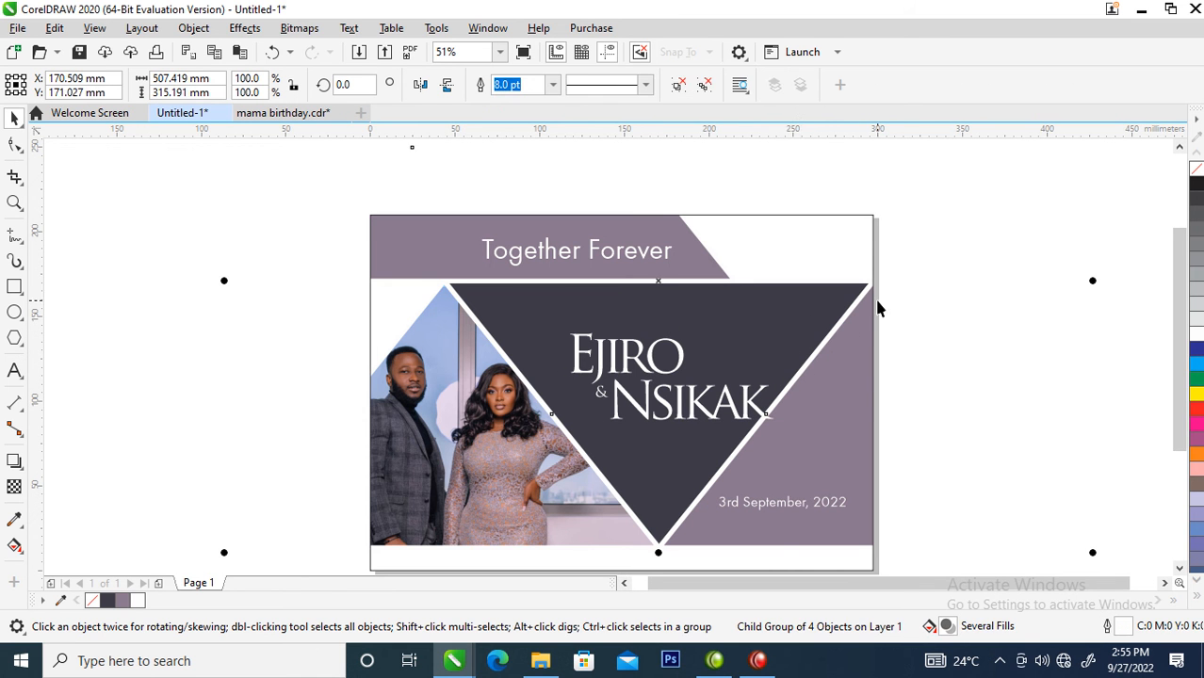
pyautogui.scroll(-2, 940, 318)
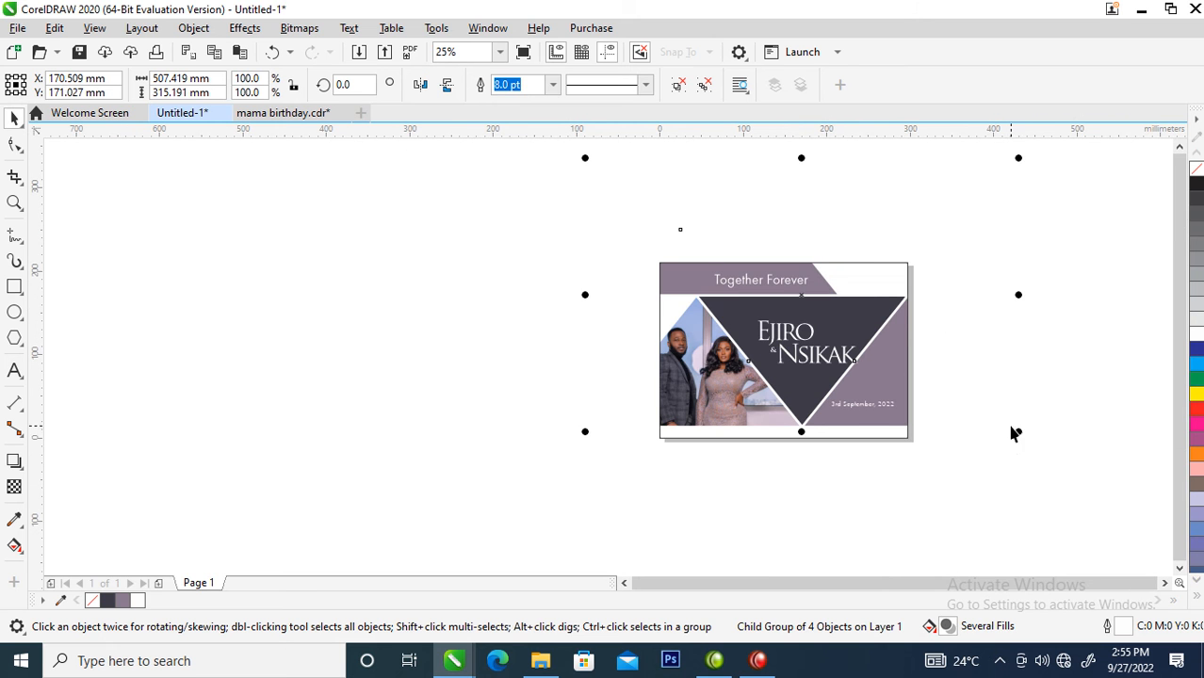
pyautogui.moveTo(1018, 431); pyautogui.dragTo(1076, 462)
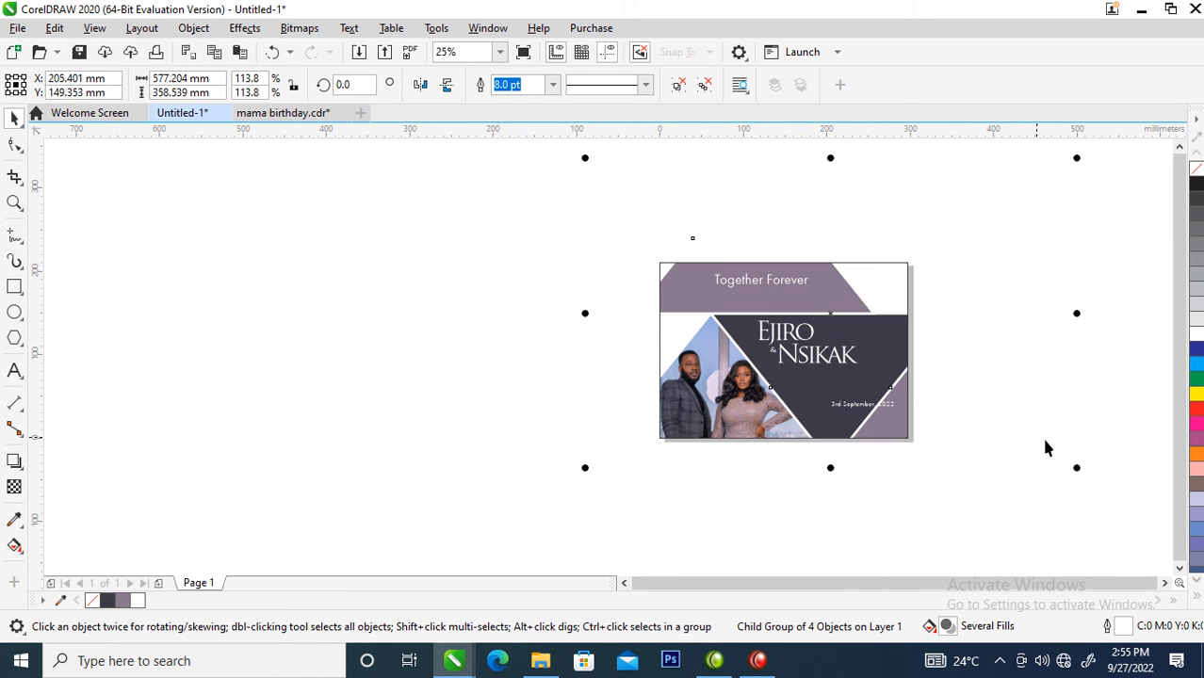
pyautogui.moveTo(880, 341); pyautogui.dragTo(870, 316)
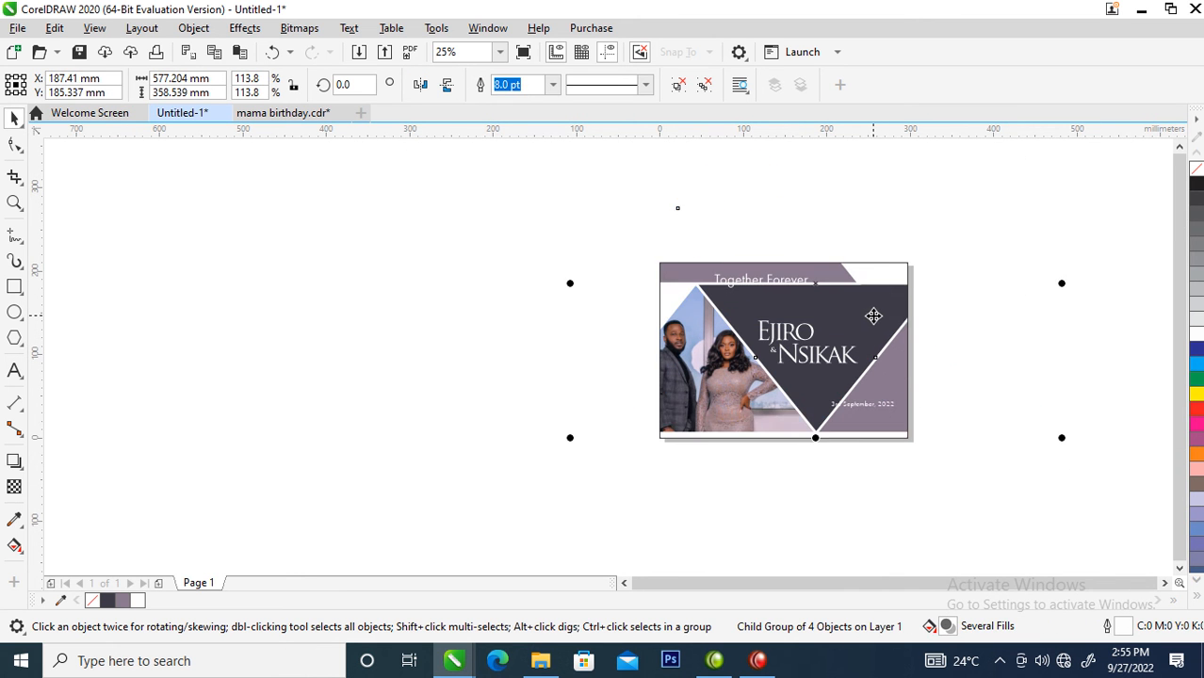
pyautogui.moveTo(887, 314); pyautogui.dragTo(880, 333)
pyautogui.click(879, 332)
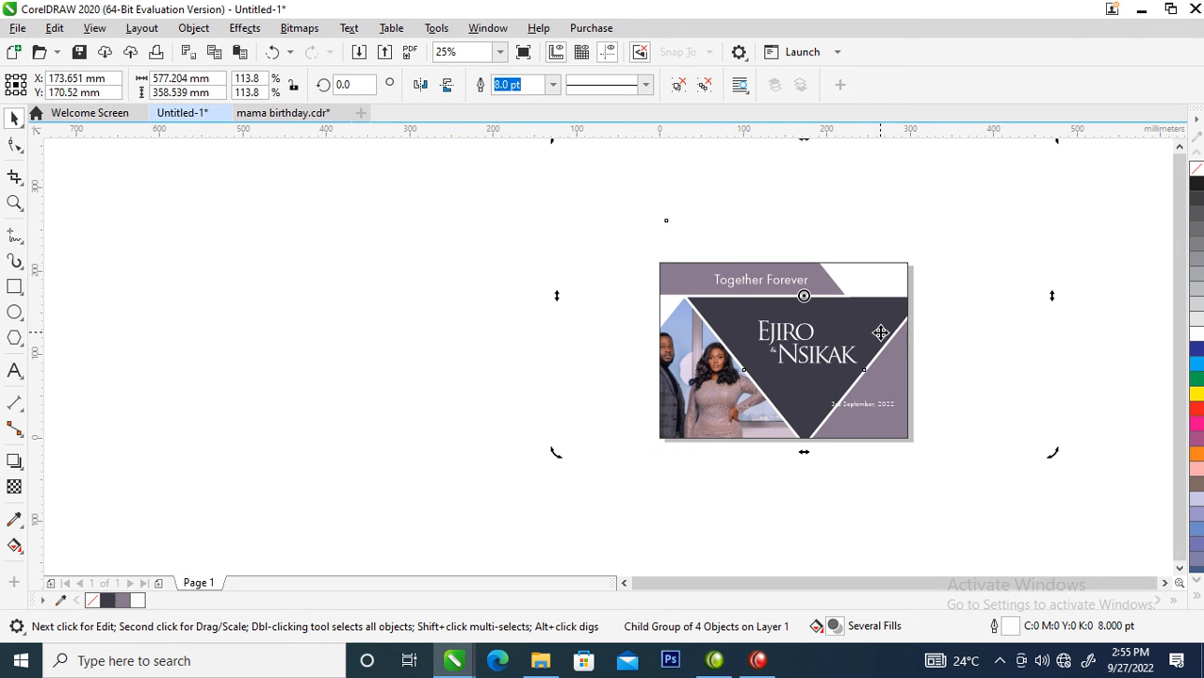
pyautogui.moveTo(866, 327); pyautogui.dragTo(892, 330)
pyautogui.click(935, 287)
# - Move the date text right and slightly down, onto the mauve triangle in the page's lower right corner
pyautogui.press('z')
pyautogui.moveTo(612, 222); pyautogui.dragTo(1021, 471)
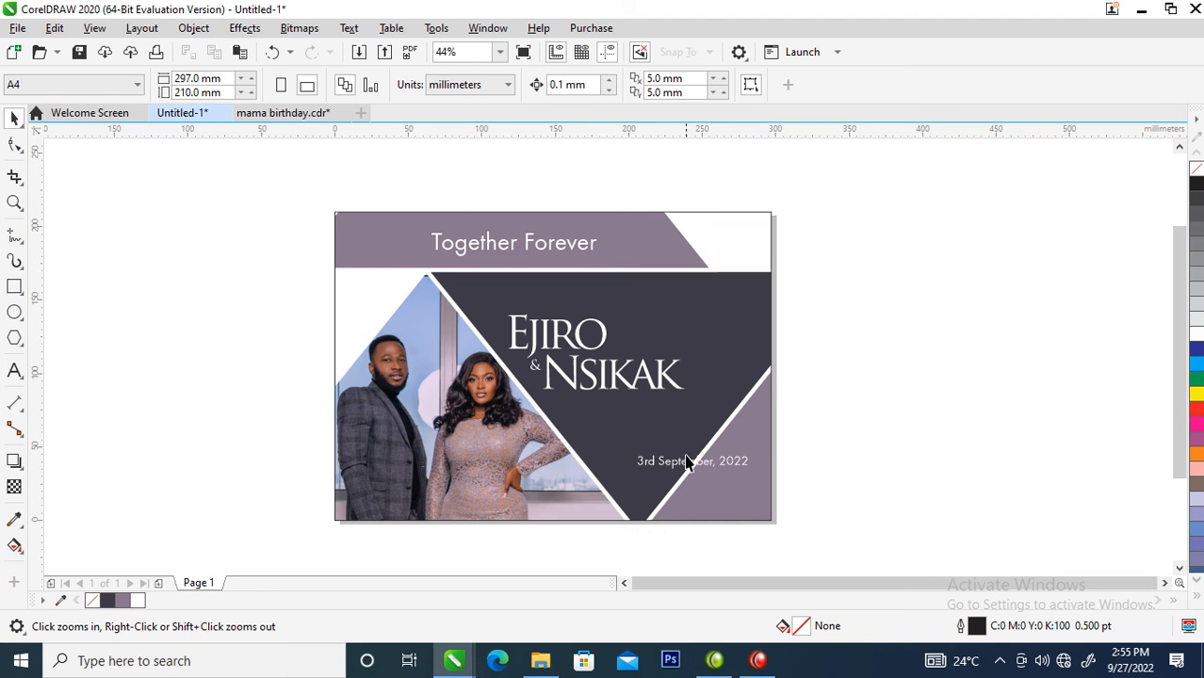
pyautogui.moveTo(709, 473); pyautogui.dragTo(768, 492)
pyautogui.moveTo(617, 435); pyautogui.dragTo(884, 530)
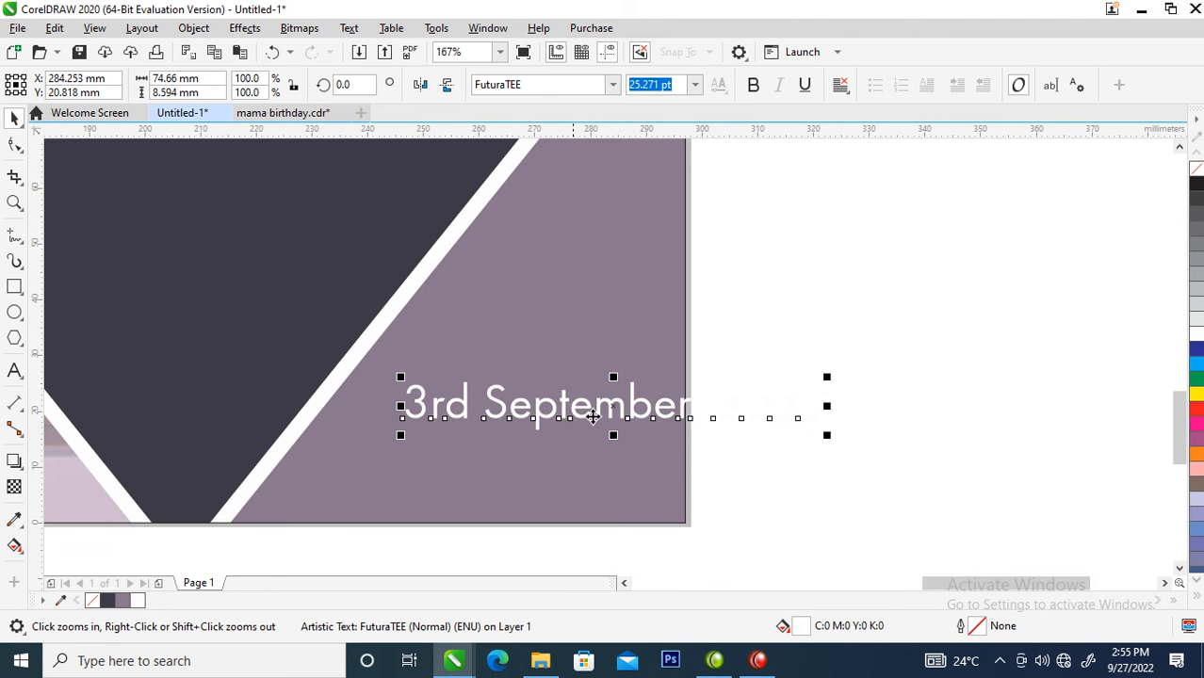
# - Break the date into three lines: 3rd, September, and 2022
pyautogui.doubleClick(492, 396)
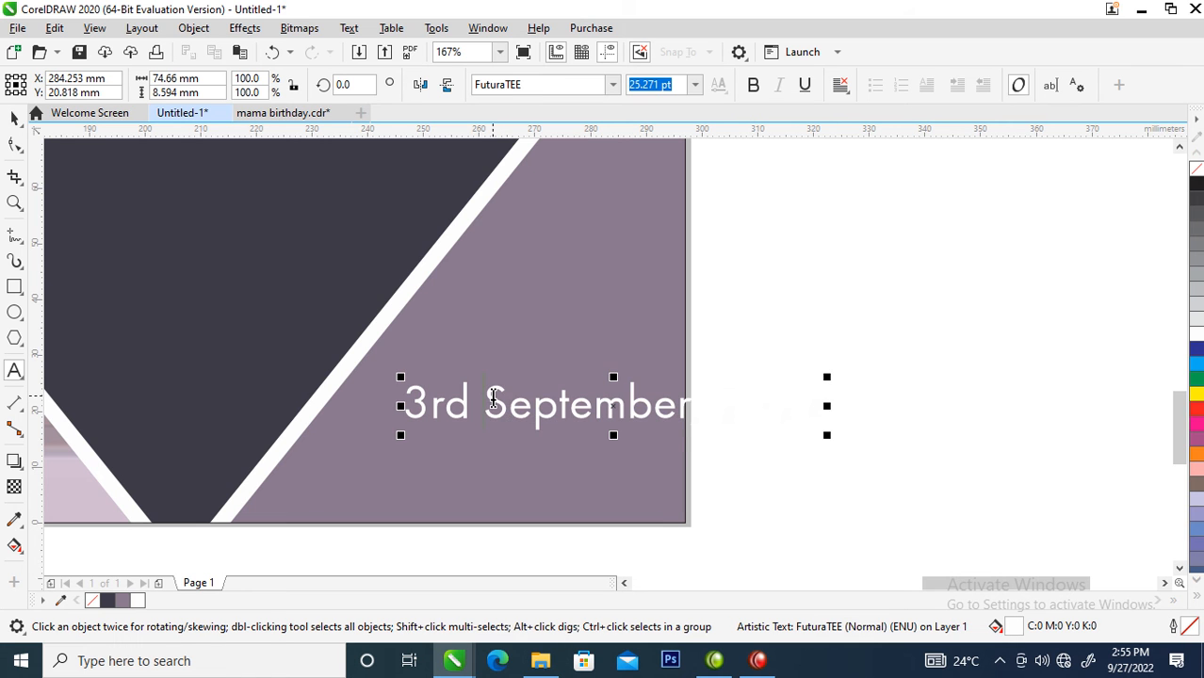
pyautogui.doubleClick(487, 389)
pyautogui.click(488, 397)
pyautogui.press('Return')
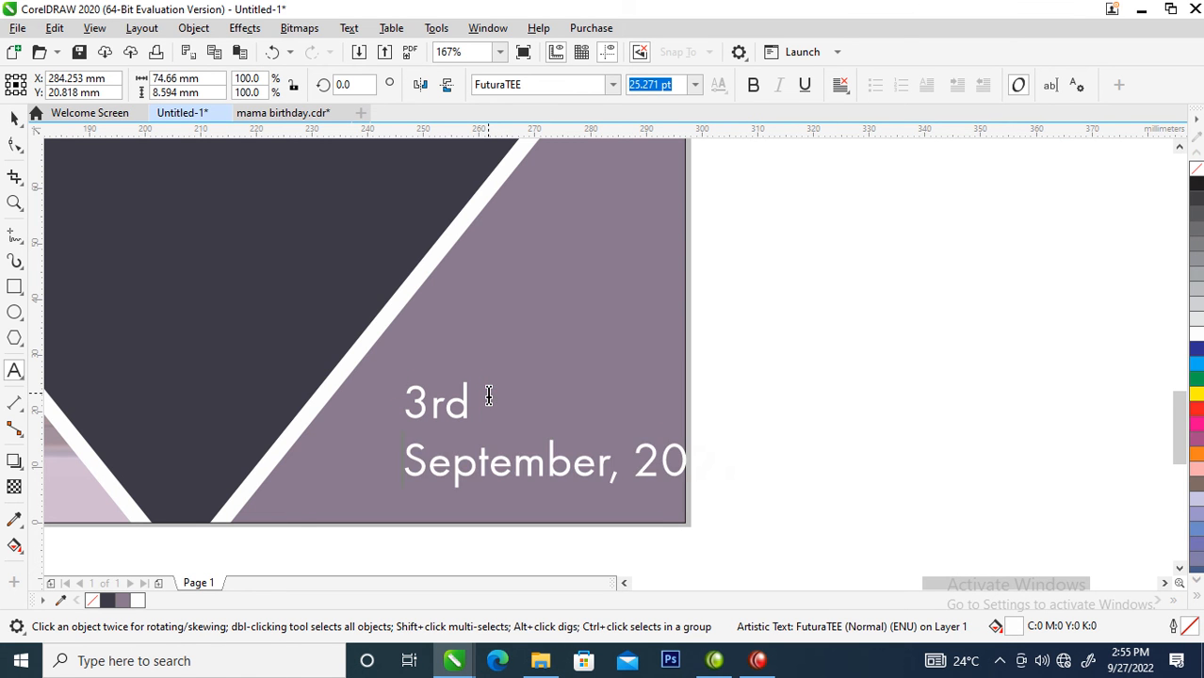
pyautogui.click(622, 466)
pyautogui.press('Return')
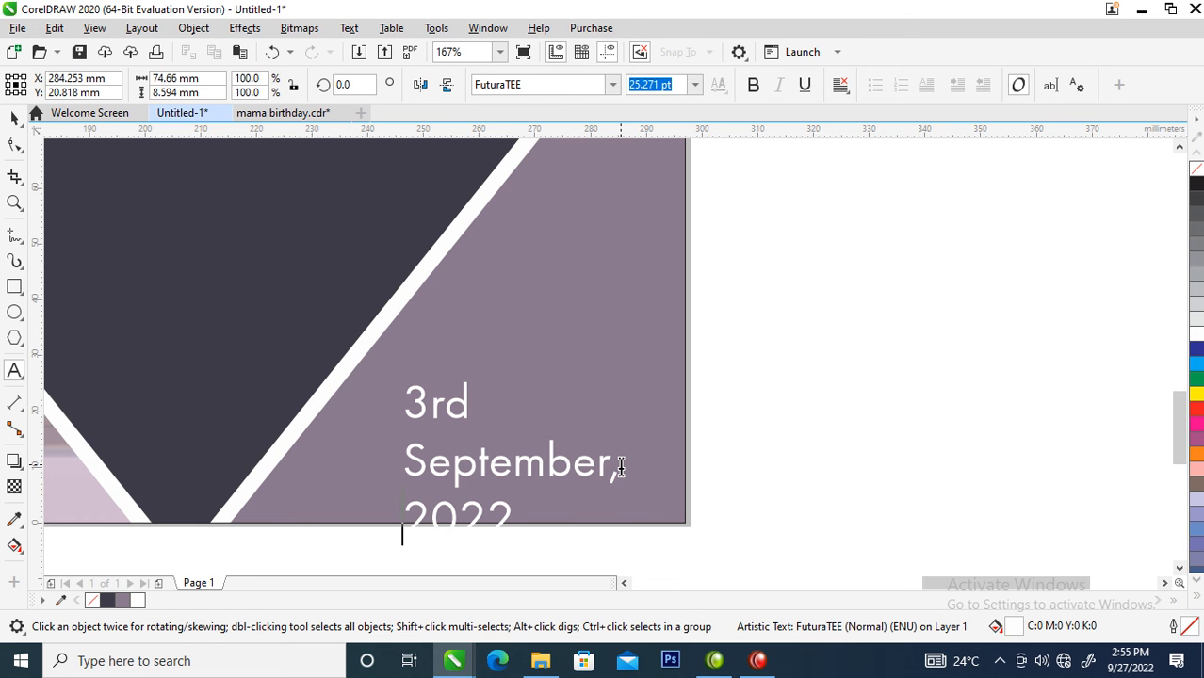
# - Tighten the line spacing of the three-line date with the Shape tool and position it inside the lower right mauve triangle
pyautogui.hotkey('ctrl', 'space')
pyautogui.moveTo(563, 459); pyautogui.dragTo(591, 372)
pyautogui.click(16, 144)
pyautogui.moveTo(426, 456); pyautogui.dragTo(422, 407)
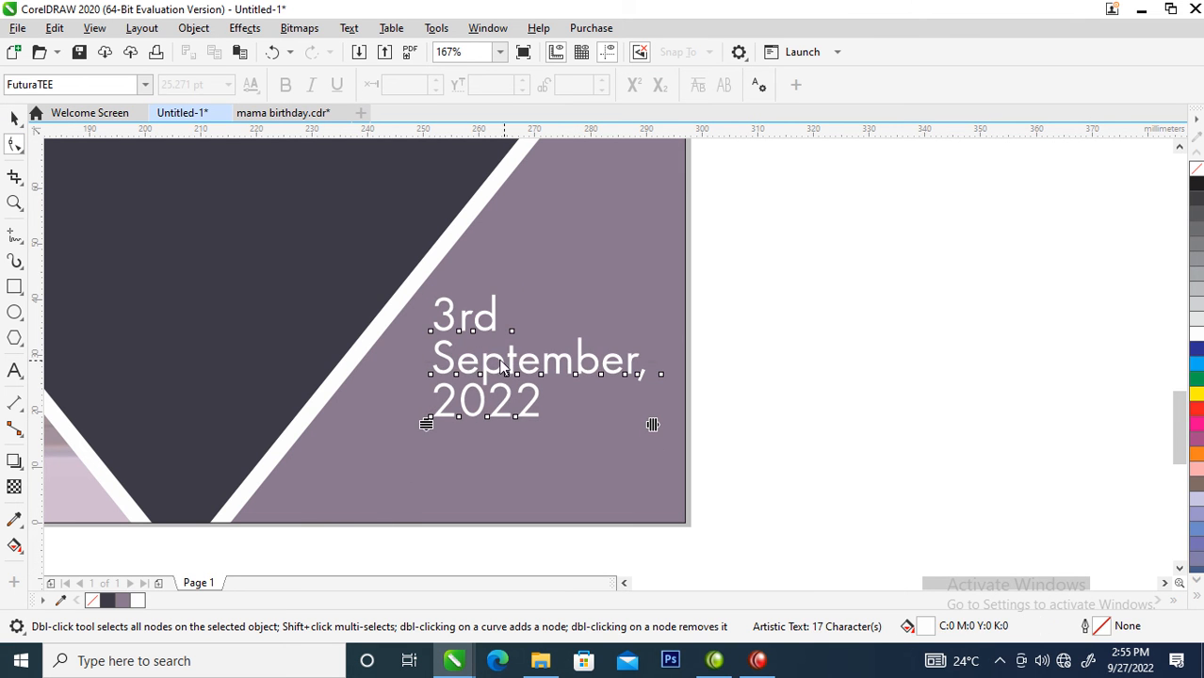
pyautogui.press('space')
pyautogui.moveTo(556, 361); pyautogui.dragTo(533, 421)
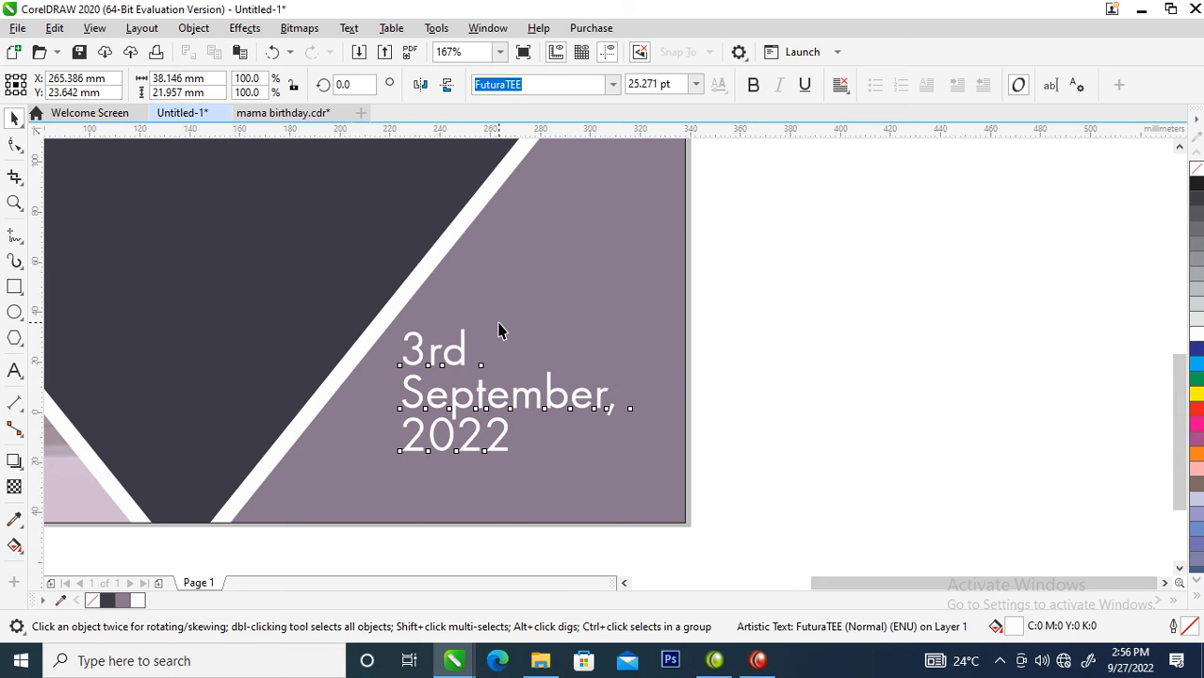
# - Duplicate the page's PowerClip frame with its triangles and place the copy beside the page on its right
pyautogui.scroll(-4, 499, 328)
pyautogui.scroll(-2, 396, 275)
pyautogui.press('z')
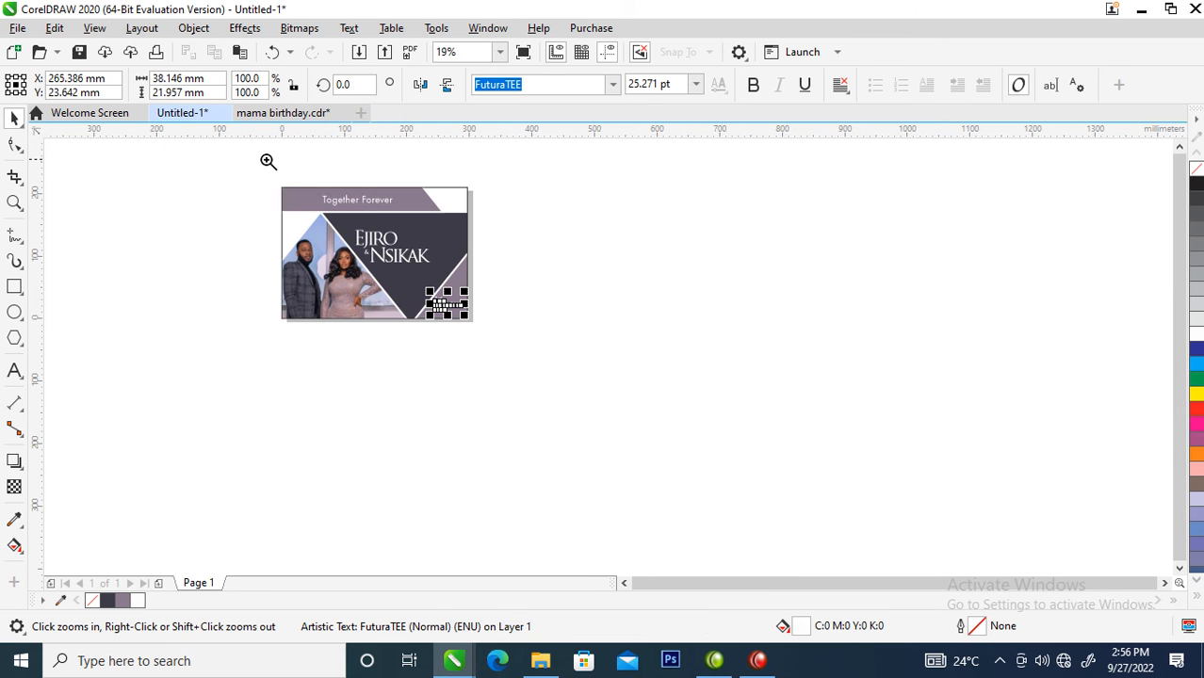
pyautogui.click(524, 341)
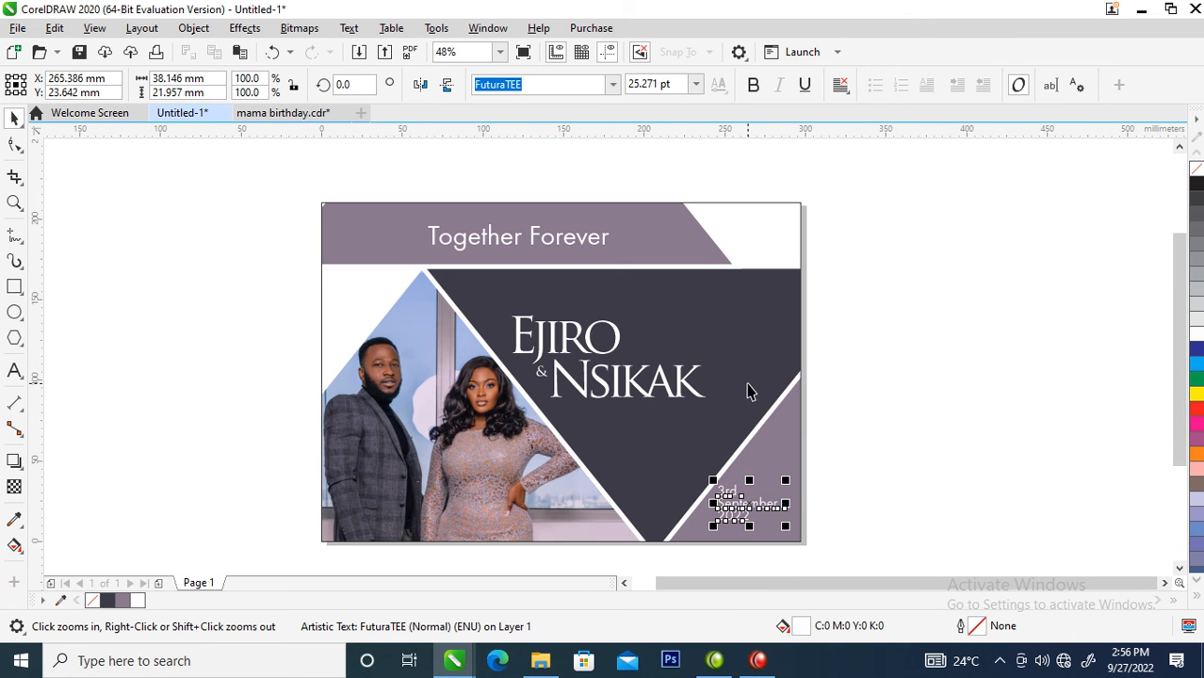
pyautogui.doubleClick(495, 441)
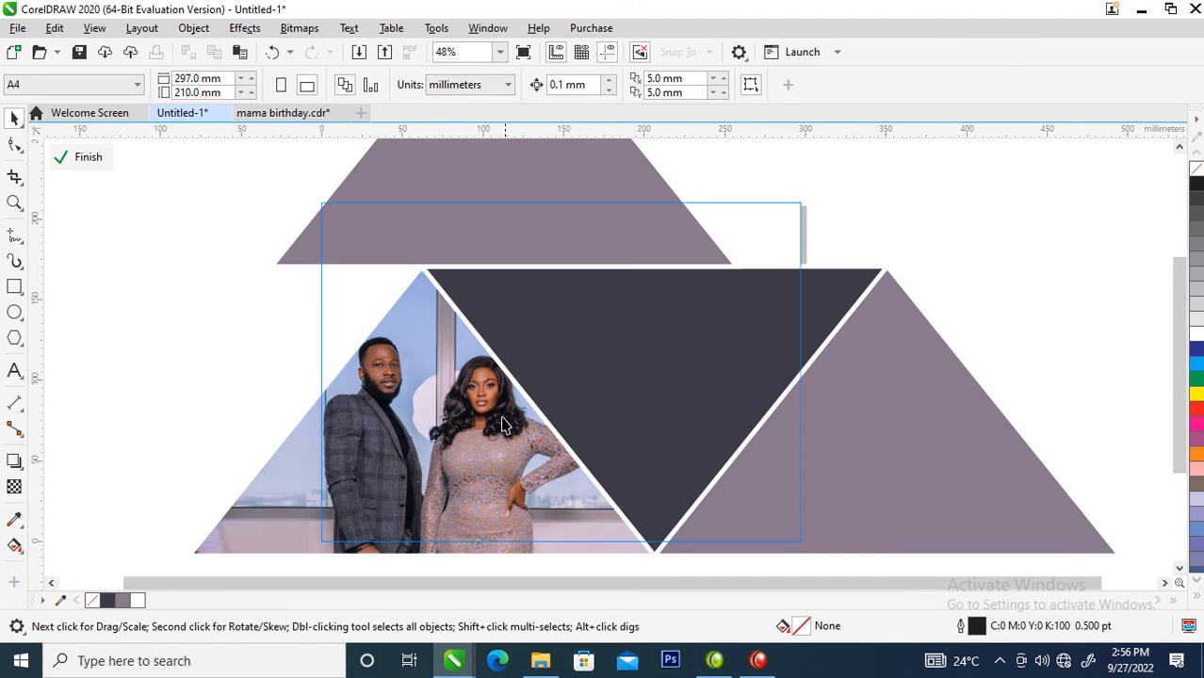
pyautogui.scroll(-4, 565, 415)
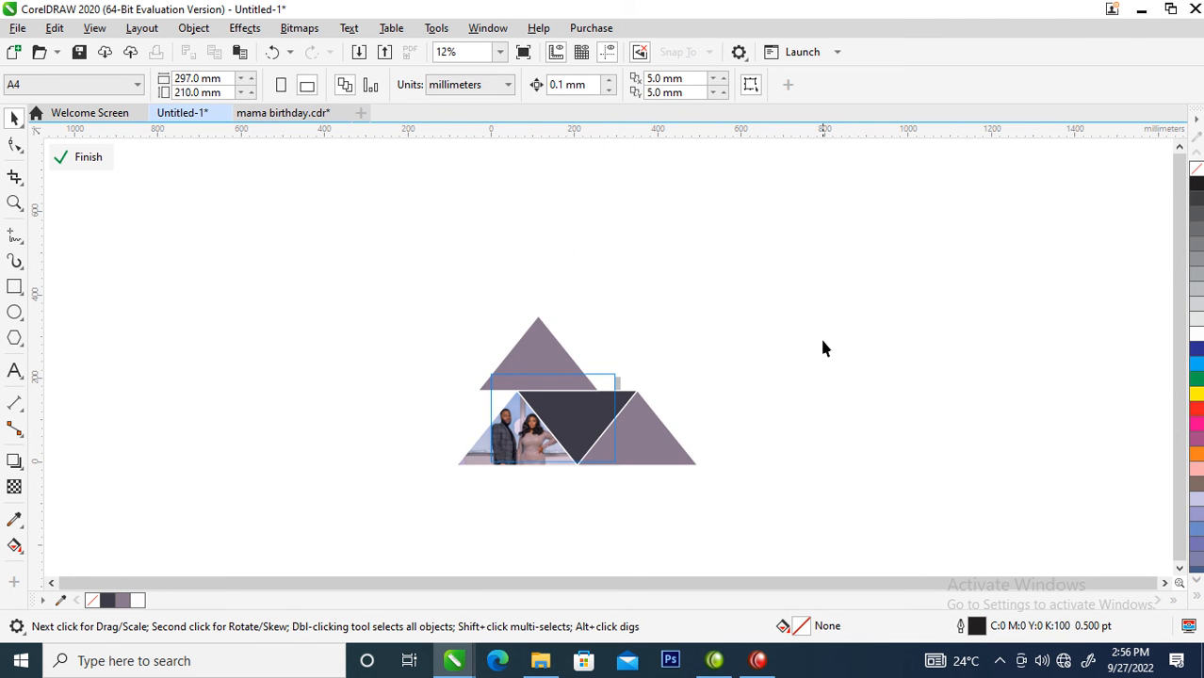
pyautogui.keyDown('ctrl'); pyautogui.click(771, 421); pyautogui.keyUp('ctrl')
pyautogui.moveTo(524, 431); pyautogui.dragTo(662, 429)
pyautogui.rightClick(662, 428)
pyautogui.click(552, 382)
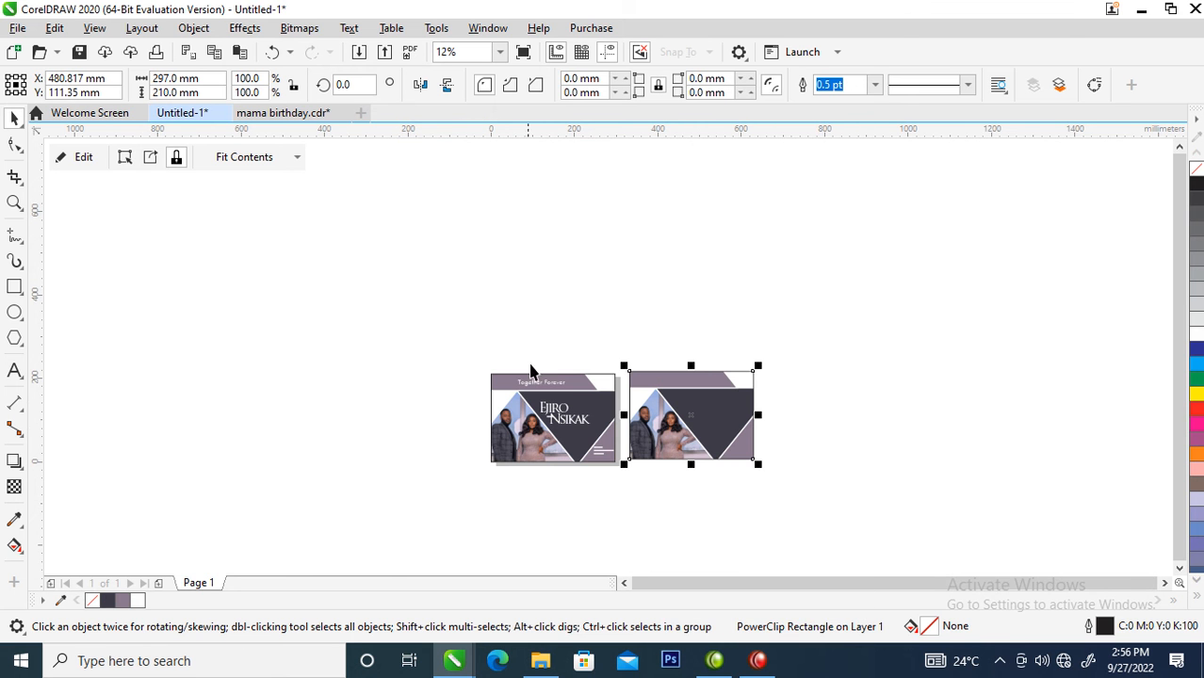
pyautogui.moveTo(410, 337); pyautogui.dragTo(798, 486)
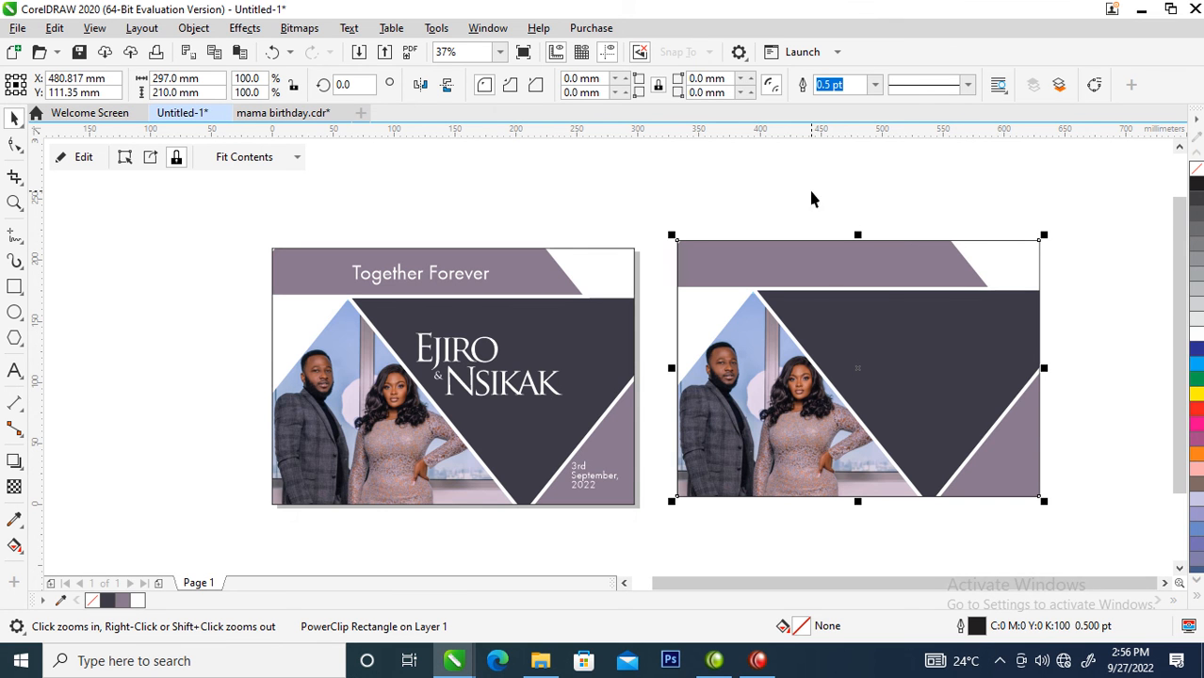
# - Extract the triangles from the copied PowerClip frame and ungroup them
pyautogui.rightClick(821, 309)
pyautogui.click(890, 99)
pyautogui.click(759, 423)
pyautogui.moveTo(747, 423); pyautogui.dragTo(799, 475)
pyautogui.rightClick(822, 443)
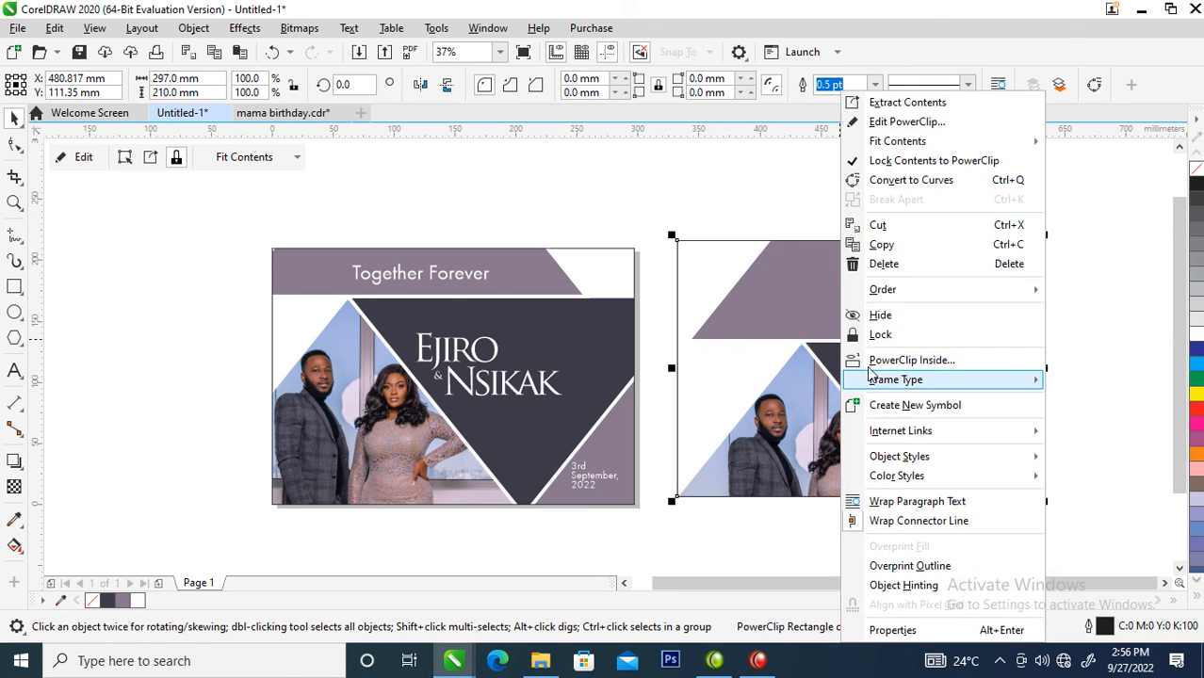
pyautogui.click(881, 100)
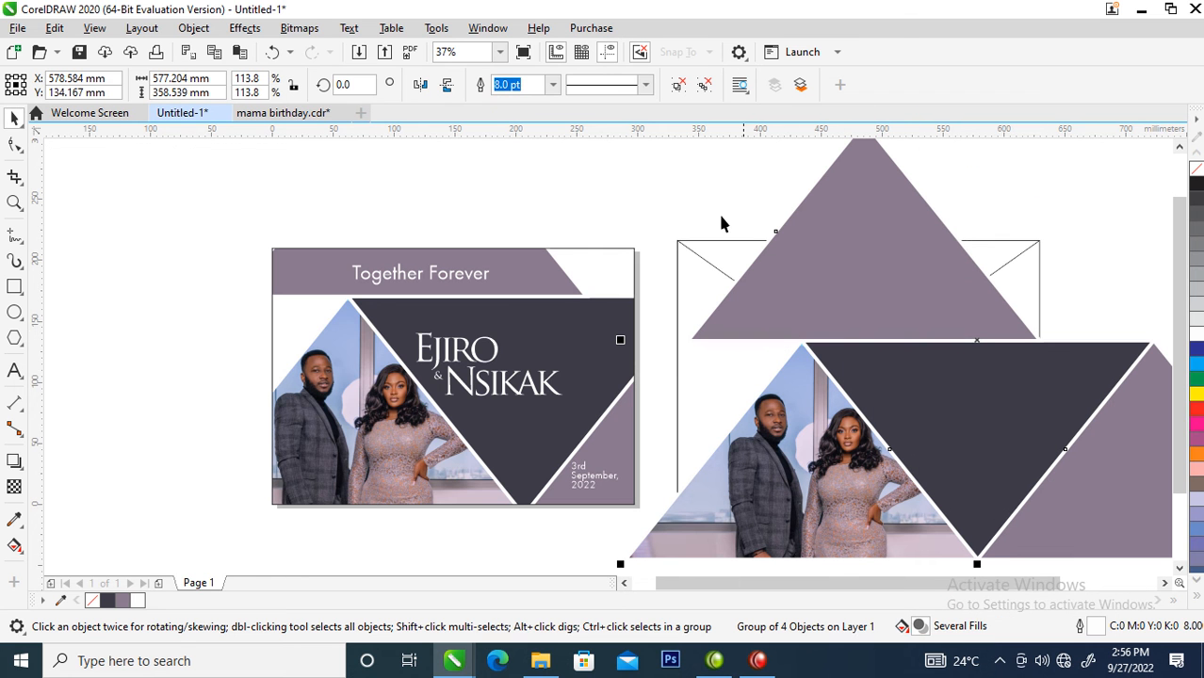
pyautogui.click(710, 89)
pyautogui.click(649, 193)
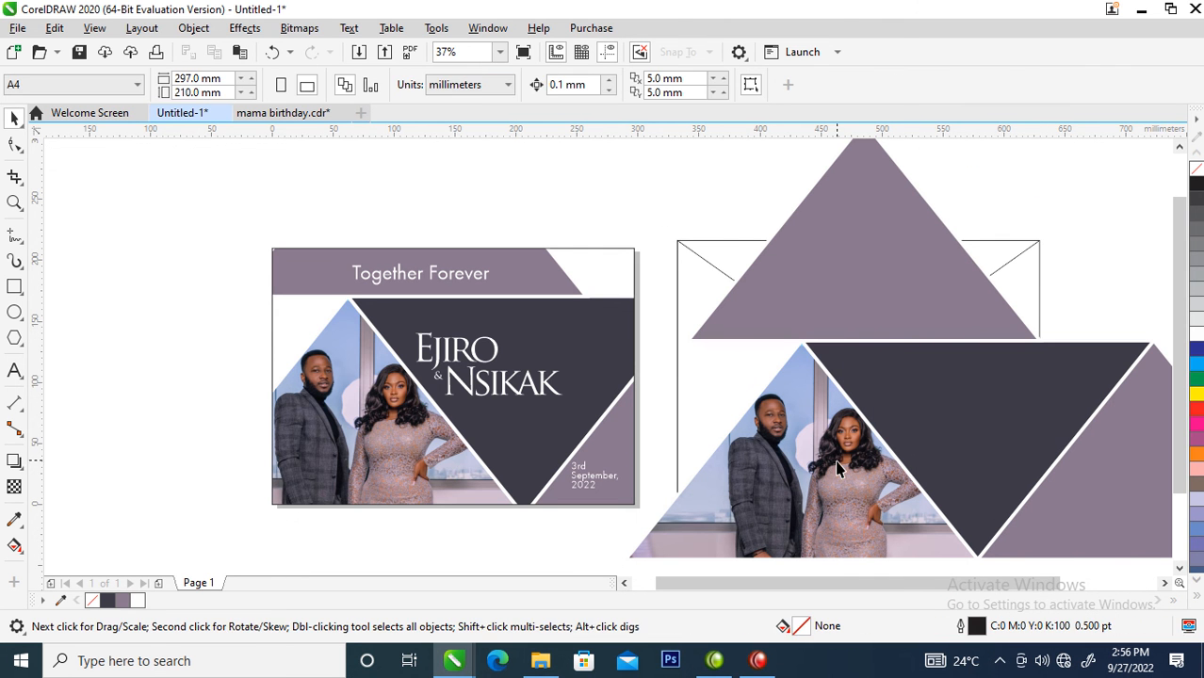
# - Move the extracted photo triangle to the left of the page and delete the copied frame and its three plain triangles
pyautogui.click(855, 510)
pyautogui.moveTo(854, 511); pyautogui.dragTo(230, 329)
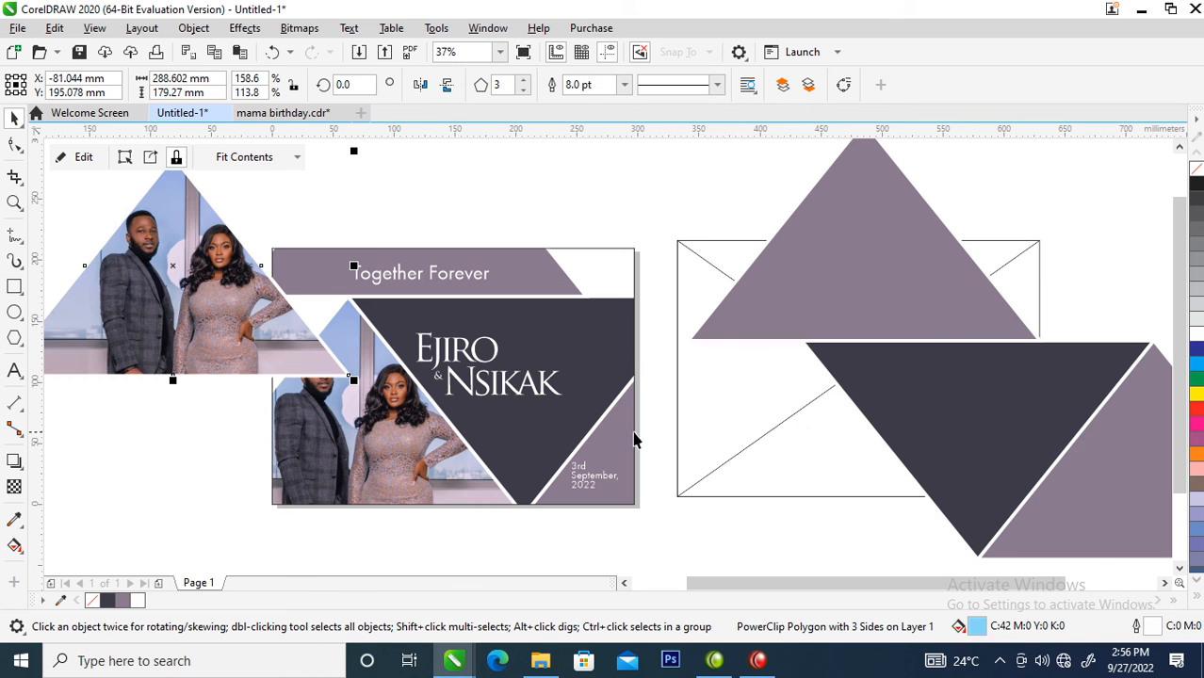
pyautogui.moveTo(924, 470); pyautogui.dragTo(1131, 431)
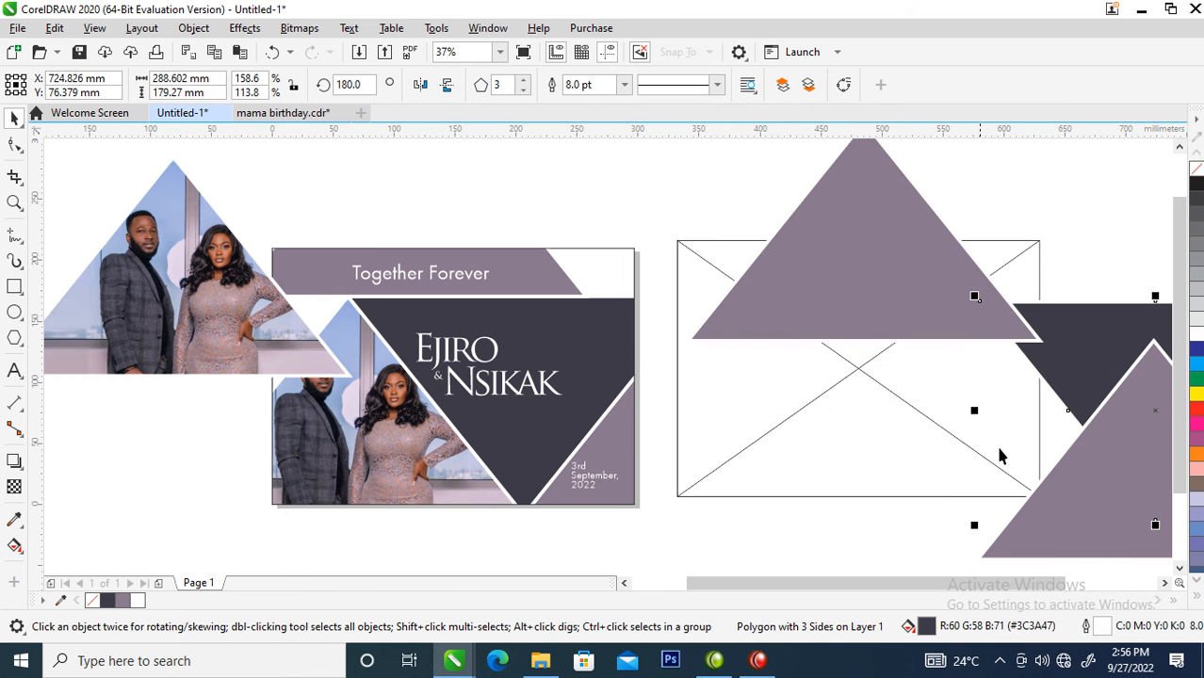
pyautogui.press('Delete')
pyautogui.click(853, 283)
pyautogui.press('Delete')
pyautogui.click(868, 279)
pyautogui.press('Delete')
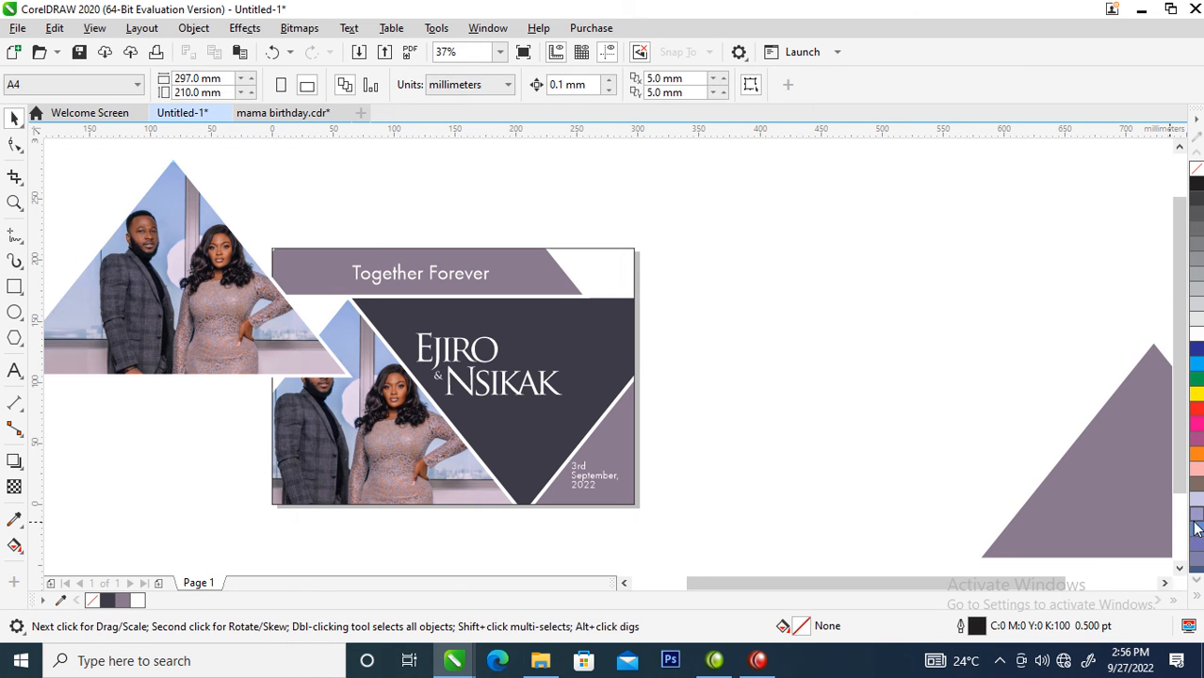
pyautogui.click(1105, 494)
pyautogui.press('Delete')
# - Move the photo triangle right of the page, extract its photo, and place the full photo over the page
pyautogui.moveTo(176, 319); pyautogui.dragTo(906, 414)
pyautogui.rightClick(906, 350)
pyautogui.click(937, 109)
pyautogui.moveTo(952, 456); pyautogui.dragTo(486, 420)
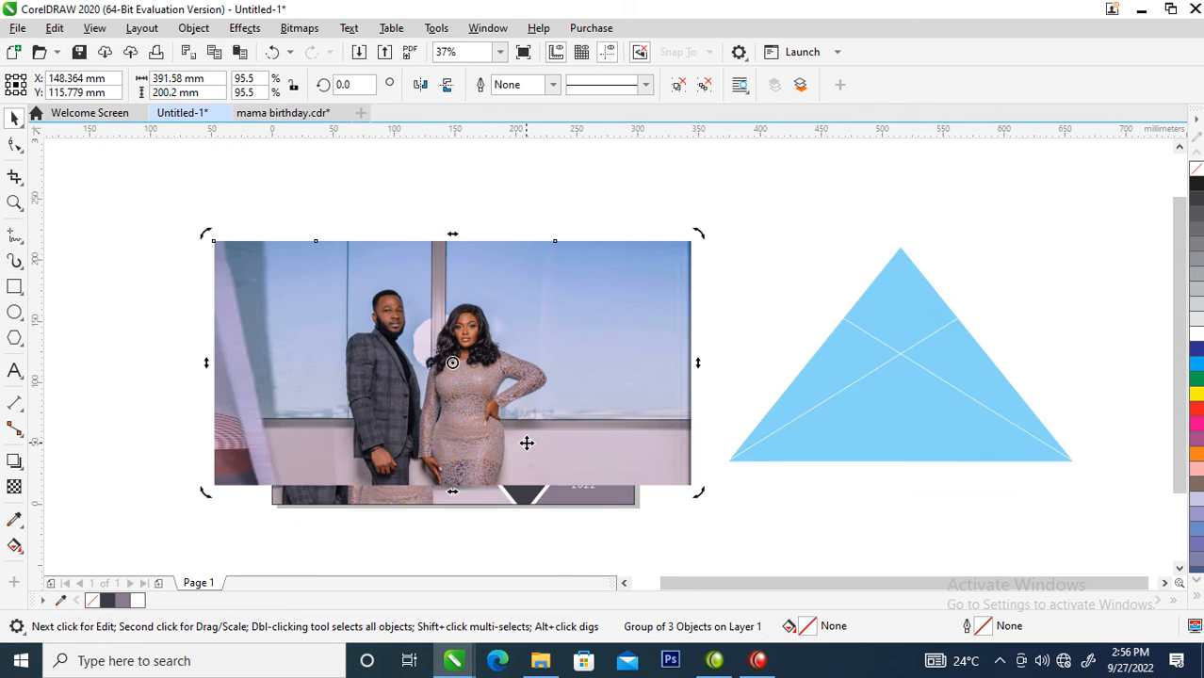
# - Convert the extracted photo to a 300 dpi Grayscale (8-bit) bitmap
pyautogui.hotkey('alt', 'b')
pyautogui.press('Return')
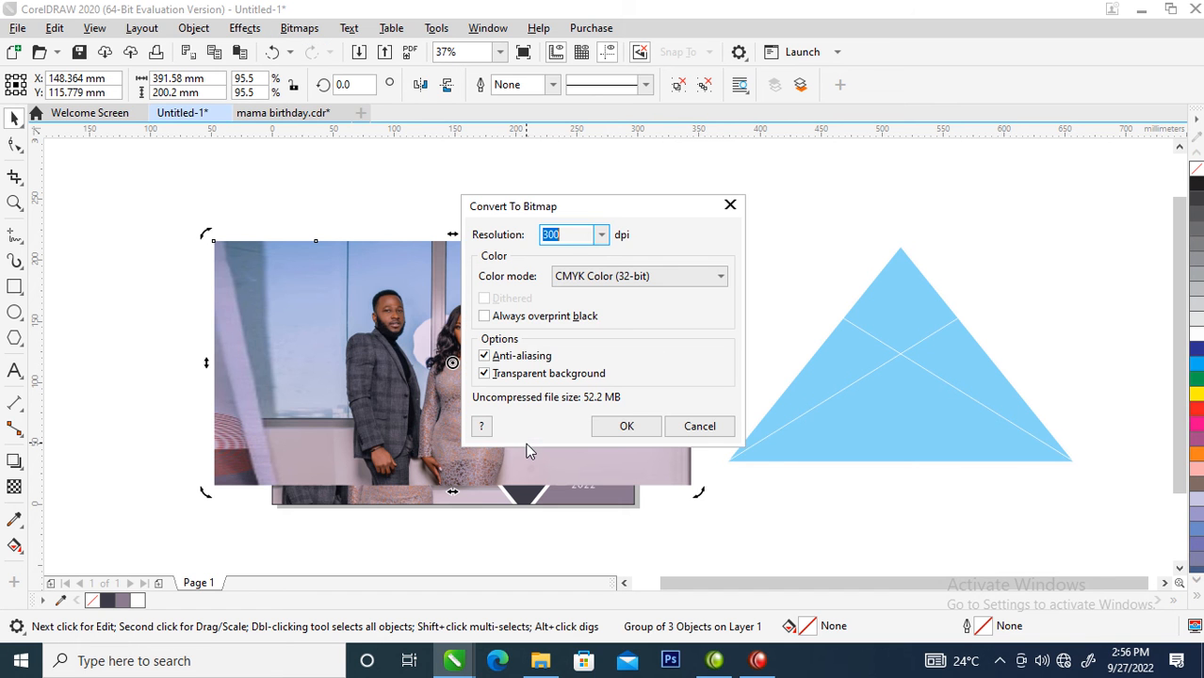
pyautogui.click(722, 283)
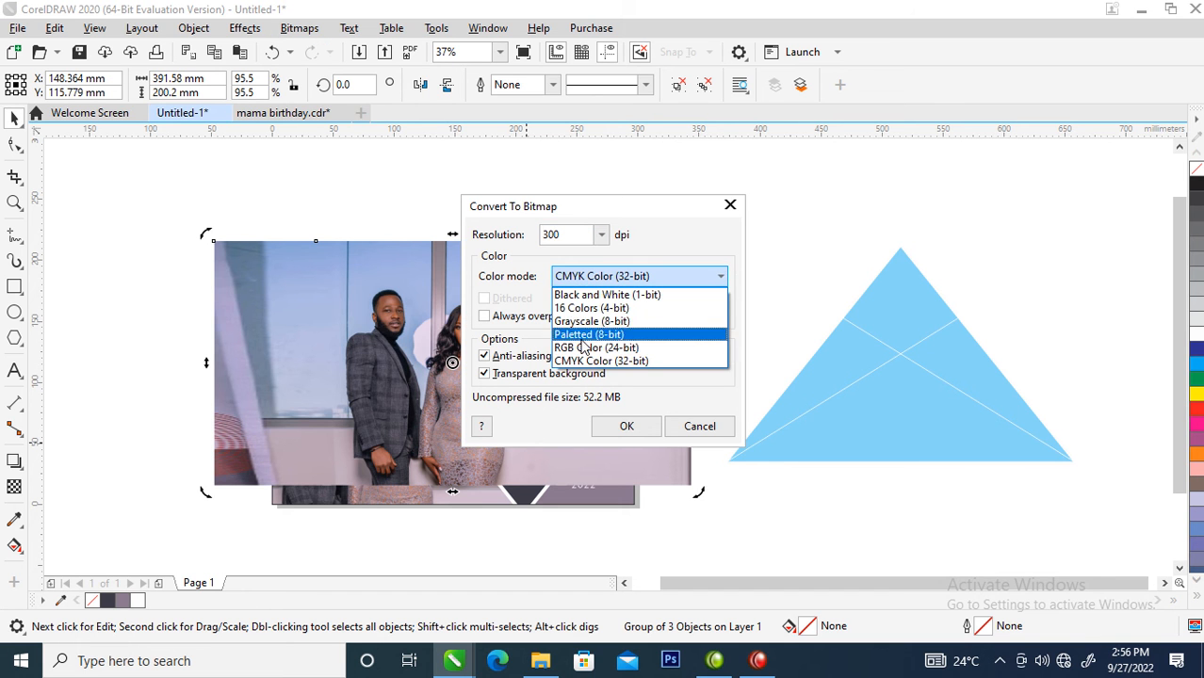
pyautogui.click(640, 317)
pyautogui.click(624, 430)
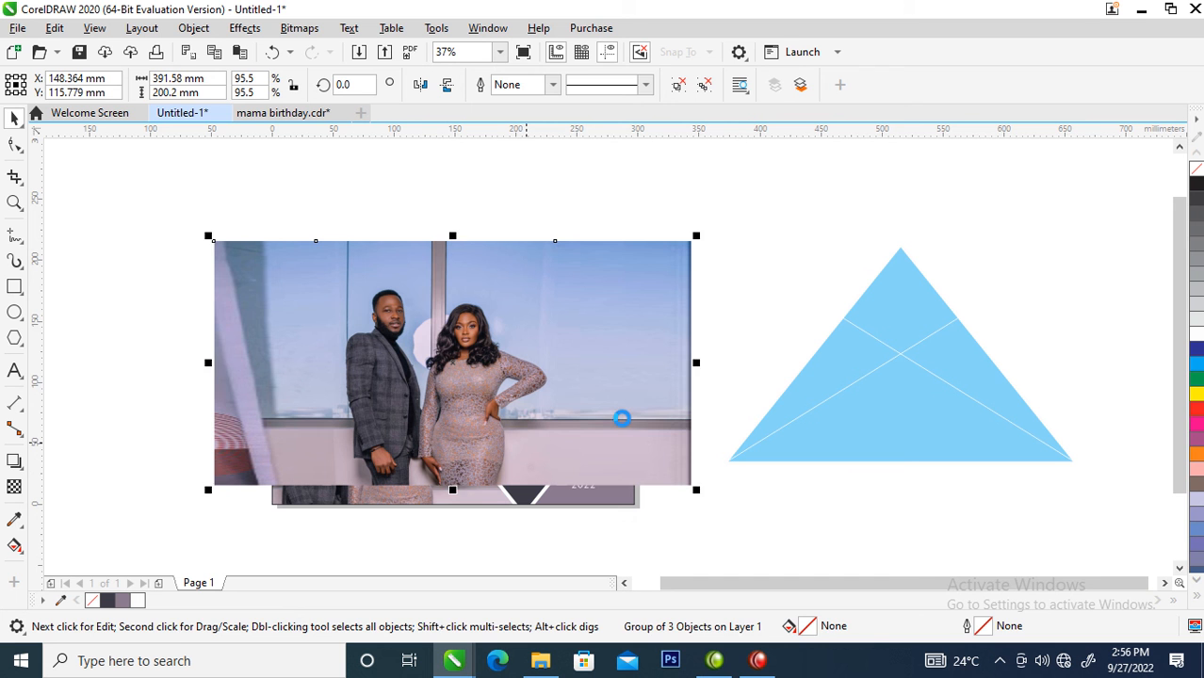
# - Delete the empty blue triangle and move the grayscale photo down and right over the page's lower right part
pyautogui.click(871, 380)
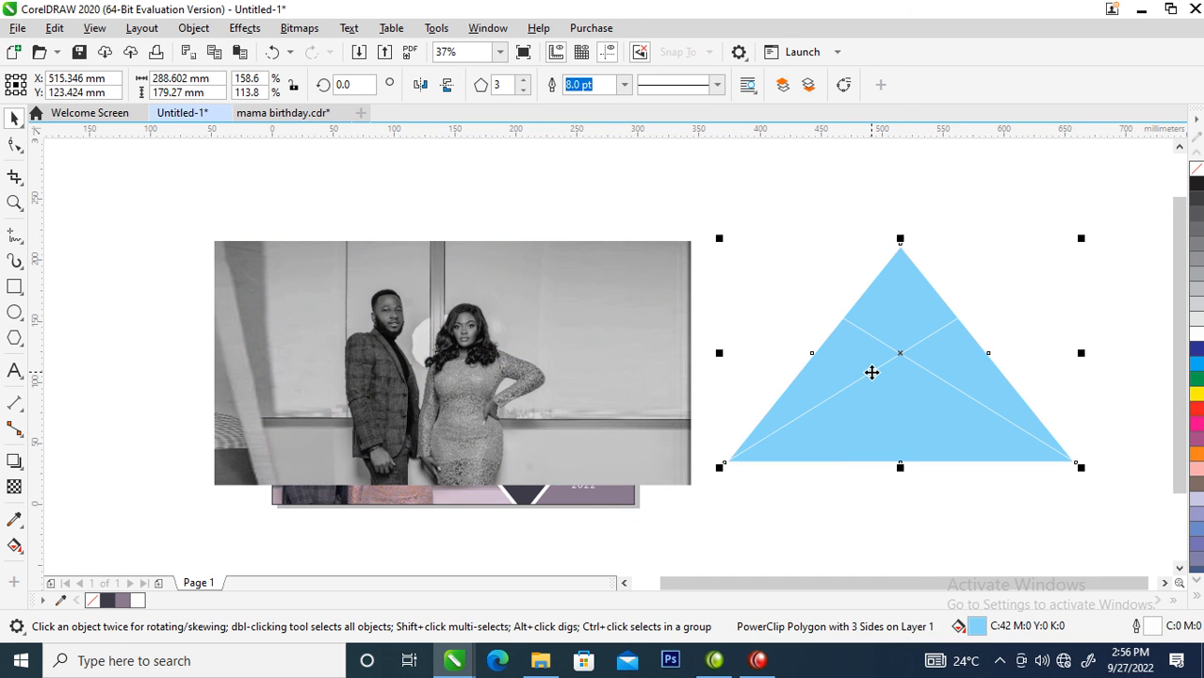
pyautogui.press('Delete')
pyautogui.moveTo(385, 259); pyautogui.dragTo(596, 357)
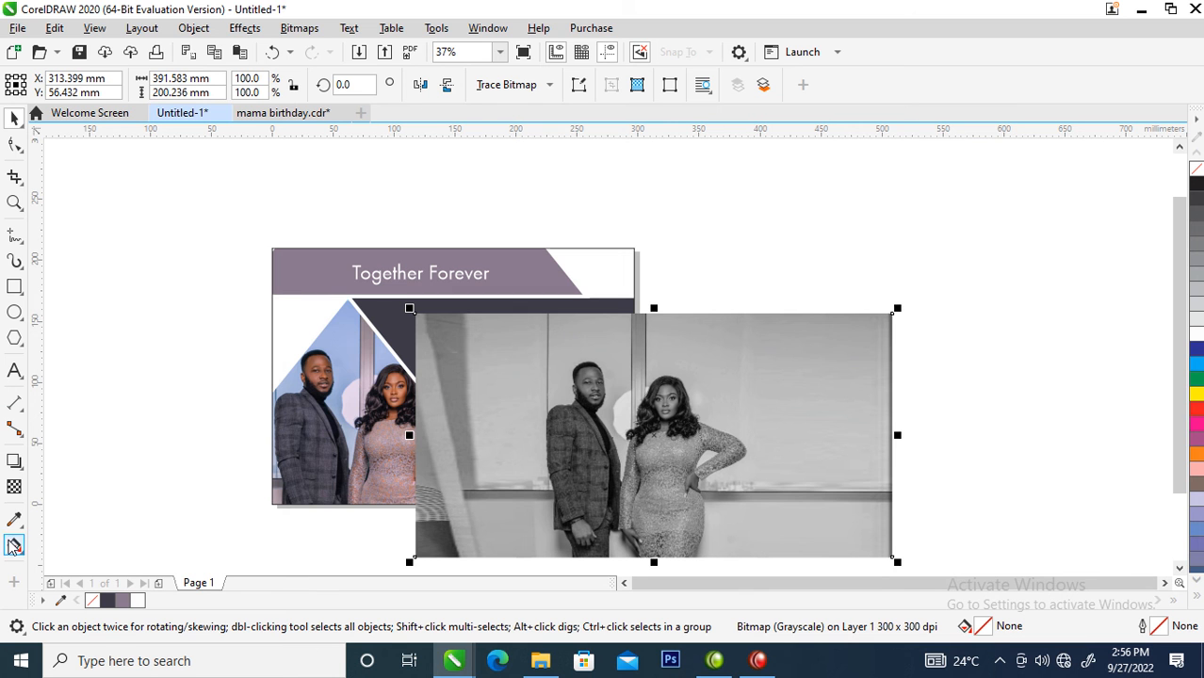
# - Apply a uniform transparency of 50 with the Multiply merge mode to the grayscale photo
pyautogui.click(14, 487)
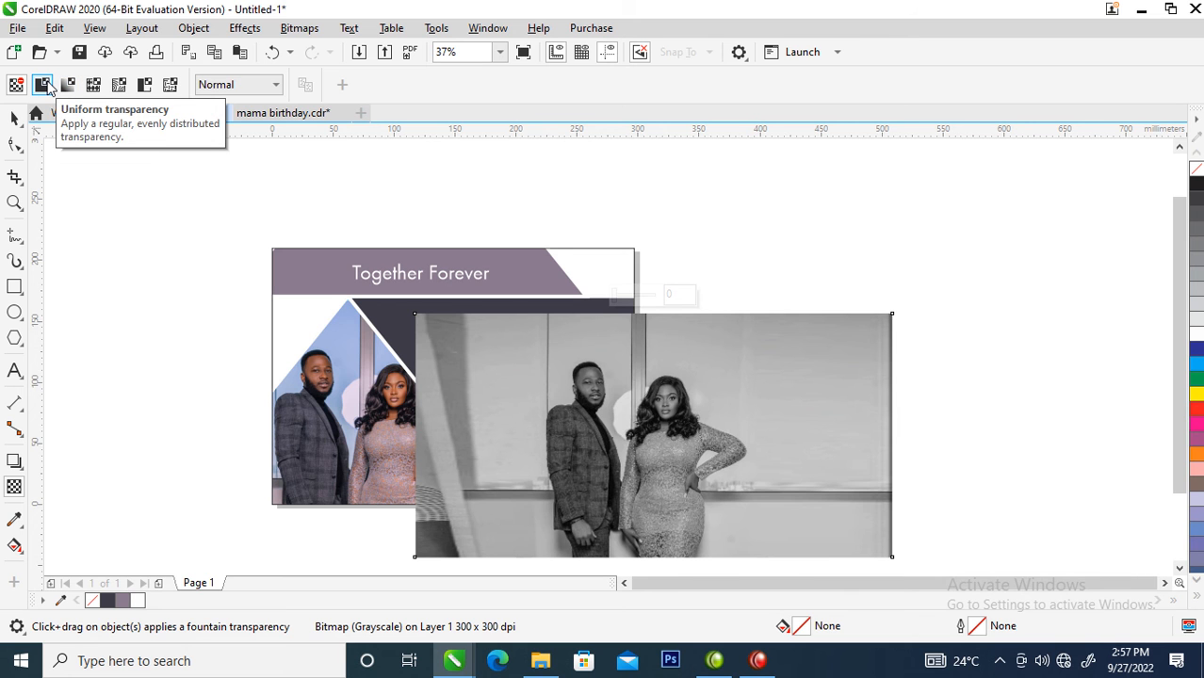
pyautogui.click(42, 84)
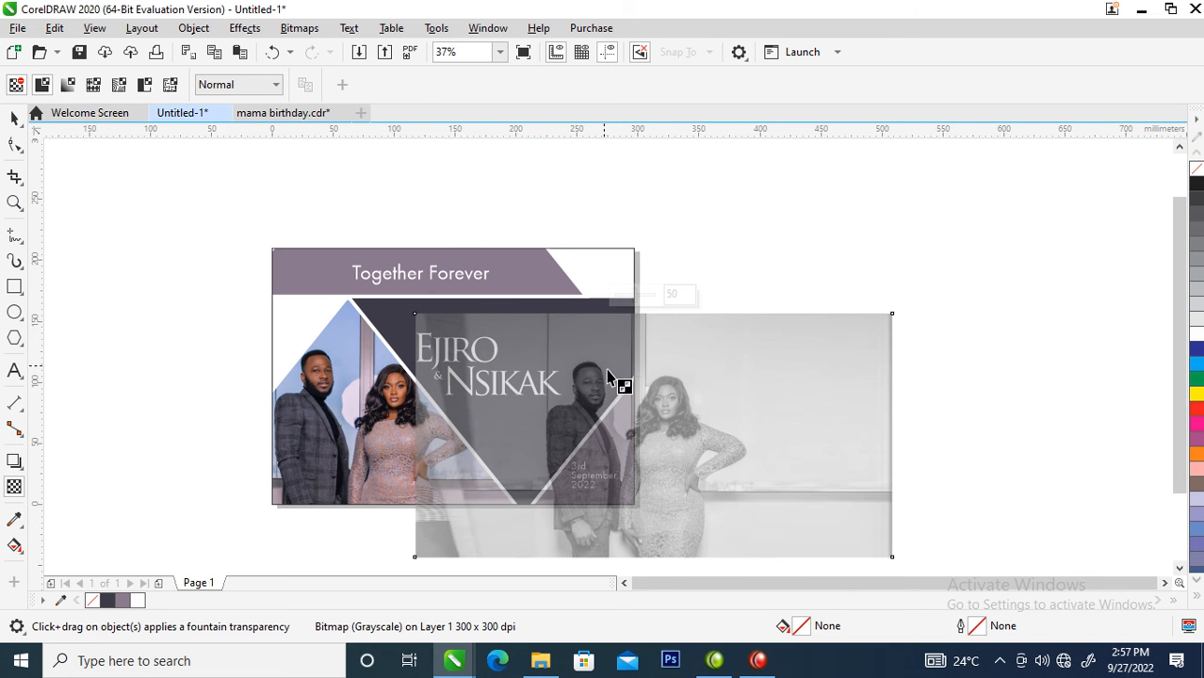
pyautogui.click(278, 89)
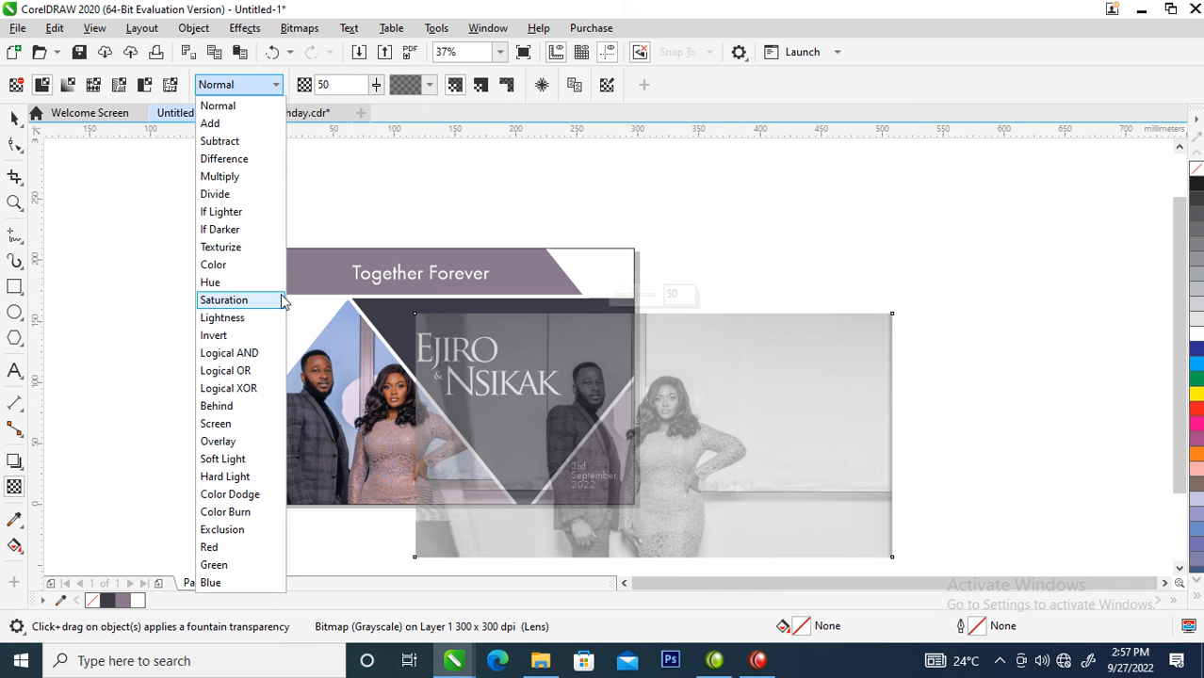
pyautogui.click(226, 137)
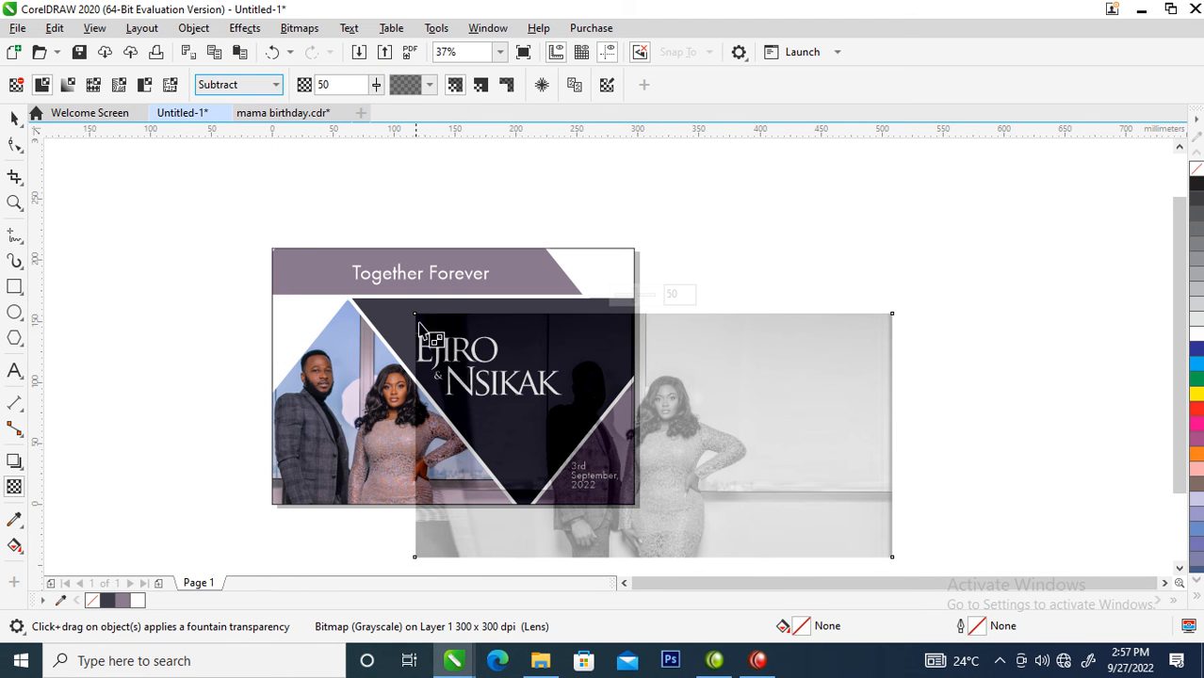
pyautogui.click(279, 85)
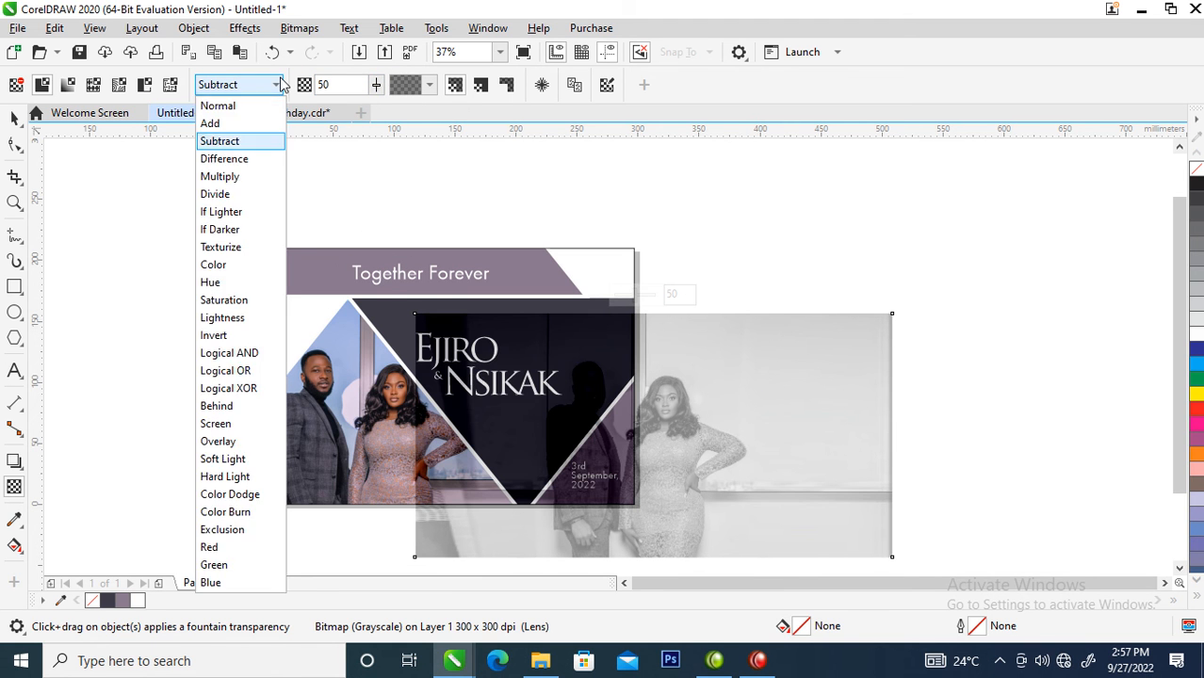
pyautogui.click(231, 178)
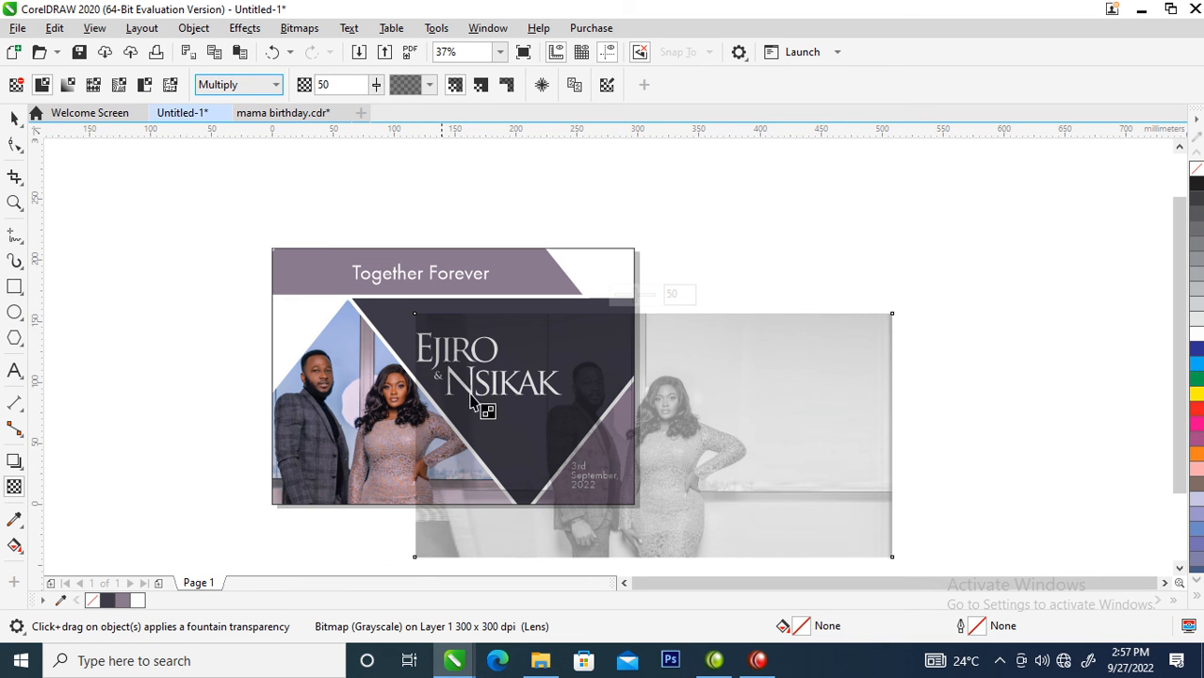
# - Drop the grayscale photo into the page frame's PowerClip and, while editing its contents, move the photo right of the page
pyautogui.click(14, 117)
pyautogui.moveTo(684, 480); pyautogui.dragTo(508, 317)
pyautogui.click(611, 373)
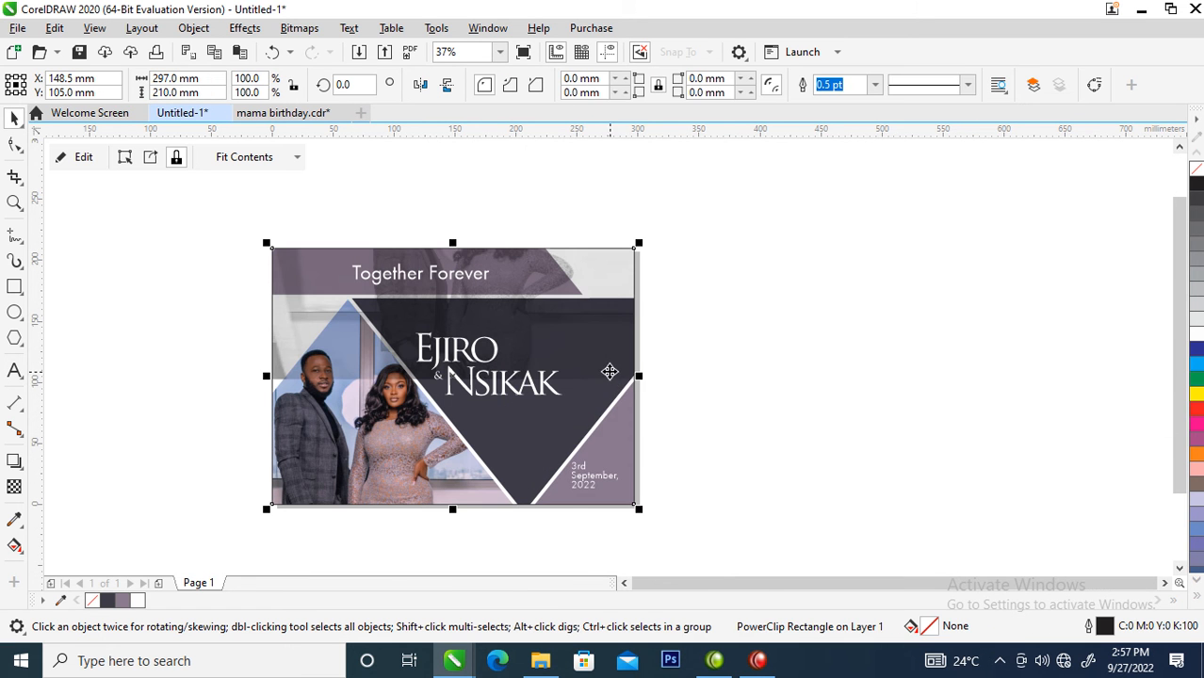
pyautogui.rightClick(571, 317)
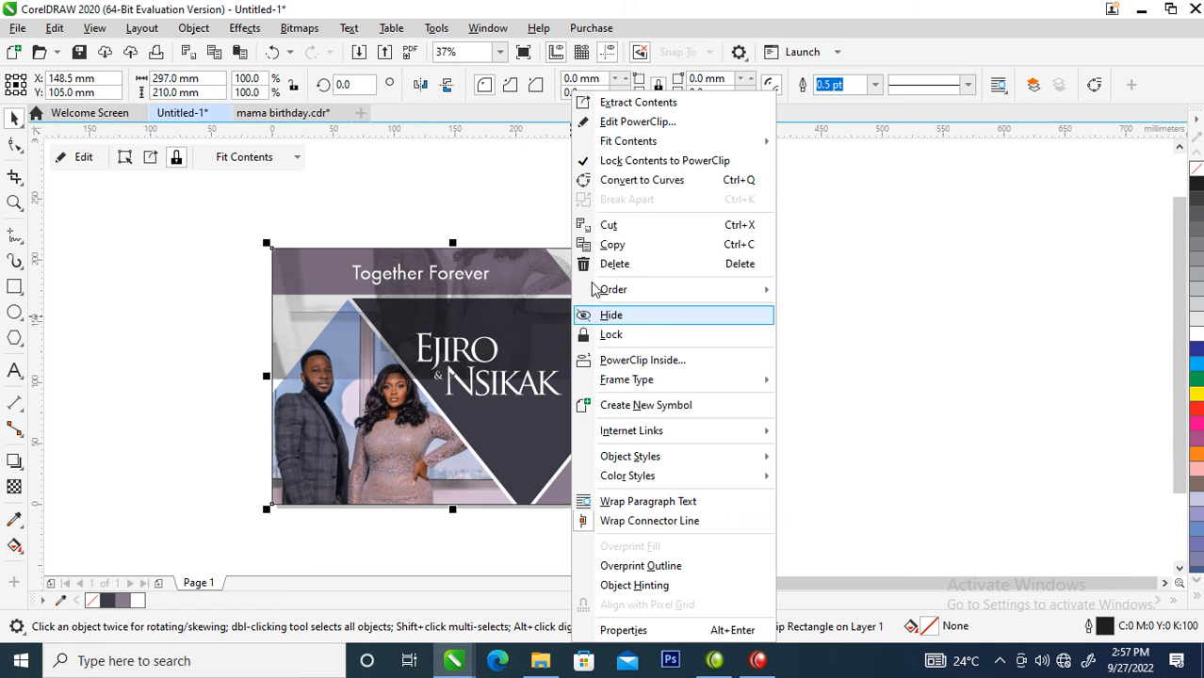
pyautogui.click(640, 121)
pyautogui.moveTo(455, 222); pyautogui.dragTo(1010, 310)
# - Fully ungroup the four triangles and place the grayscale photo inside the dark inverted triangle
pyautogui.click(675, 384)
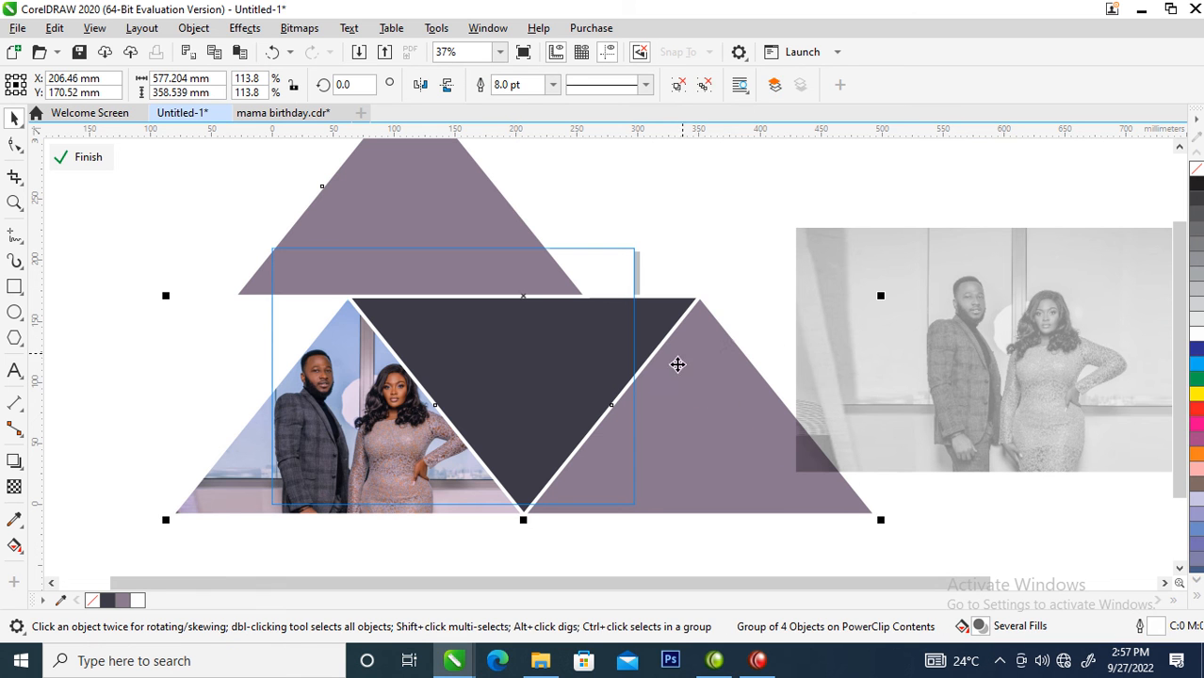
pyautogui.click(704, 85)
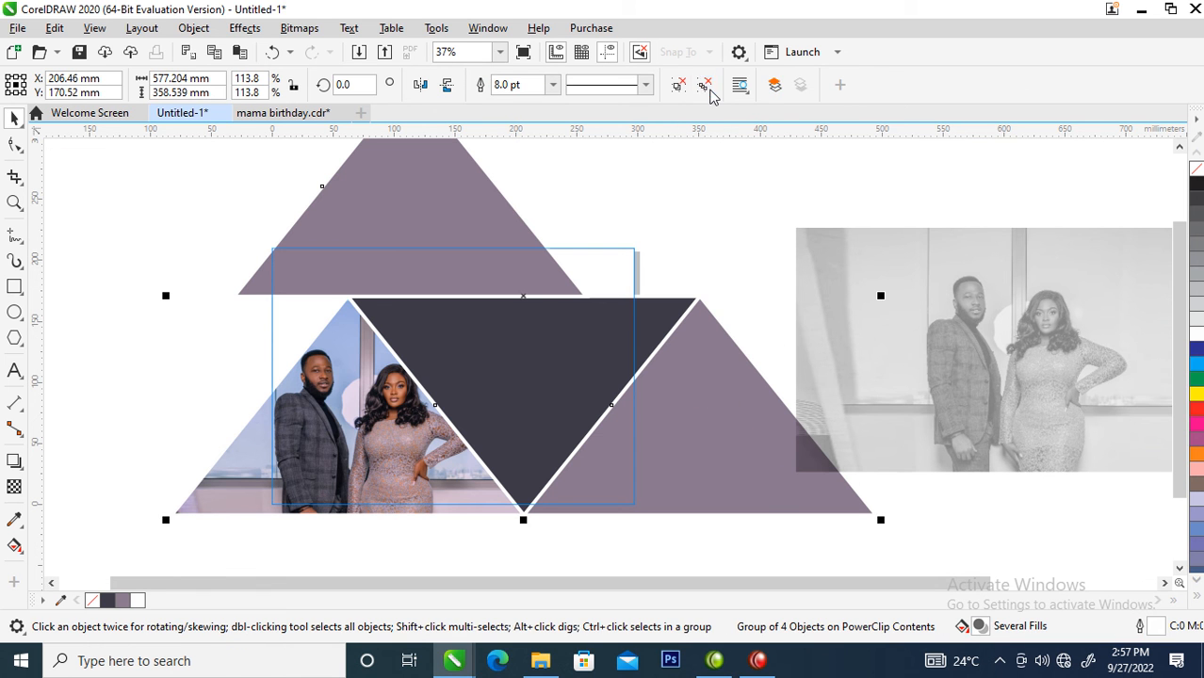
pyautogui.click(727, 243)
pyautogui.moveTo(965, 376); pyautogui.dragTo(532, 366)
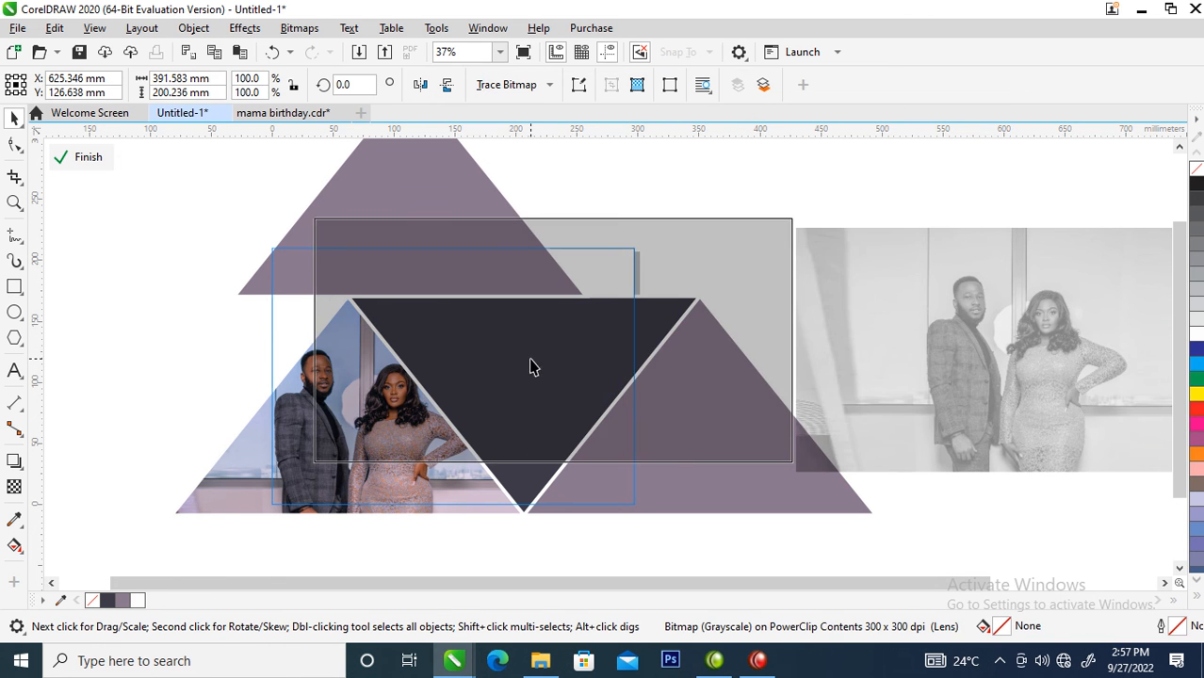
pyautogui.click(598, 417)
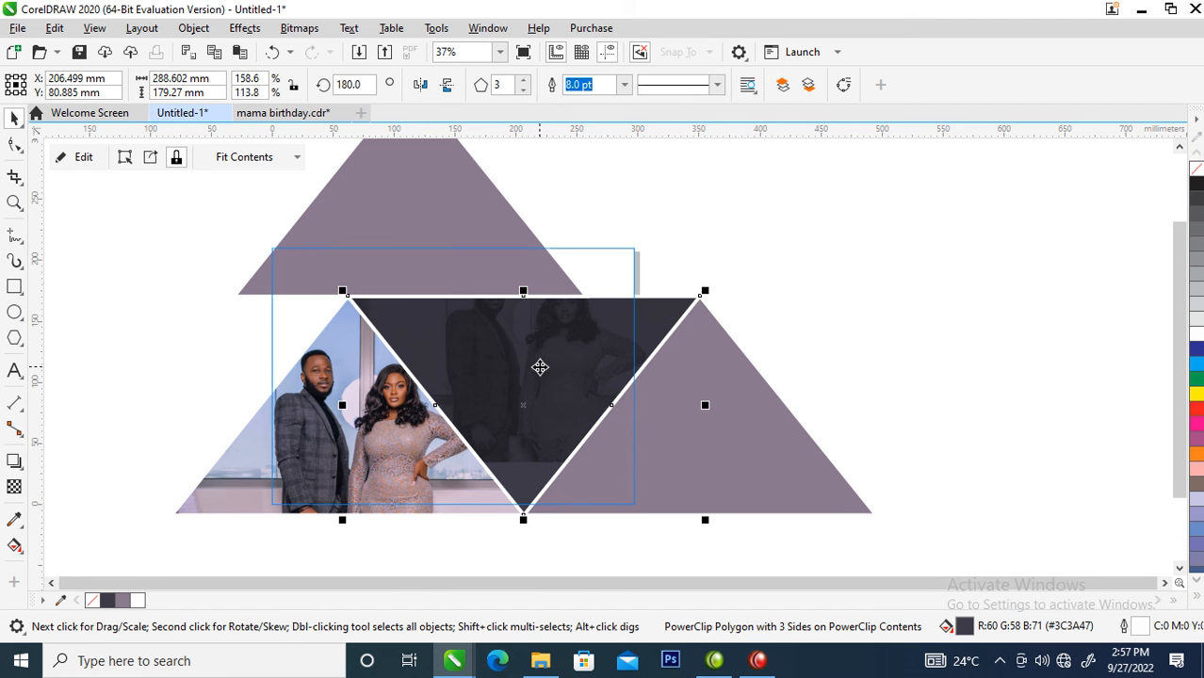
# - Inside the dark triangle, mirror the grayscale photo horizontally and position its faces in the upper right area, leaving PowerClip editing
pyautogui.doubleClick(533, 349)
pyautogui.moveTo(534, 348); pyautogui.dragTo(547, 423)
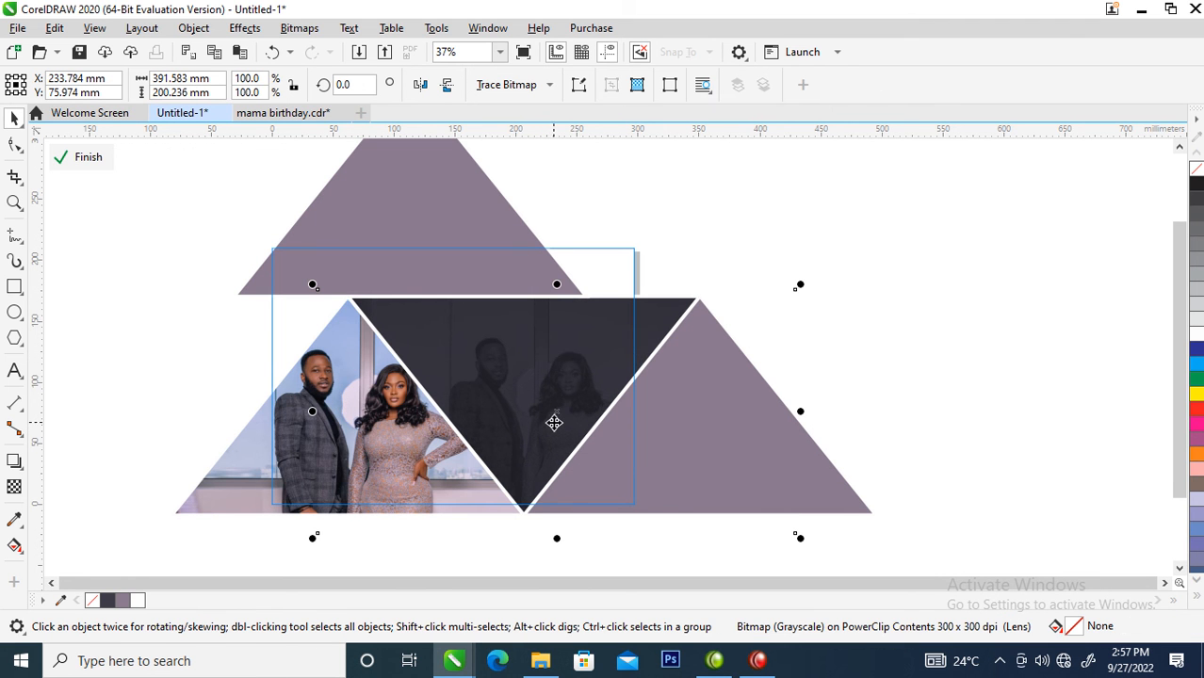
pyautogui.click(444, 85)
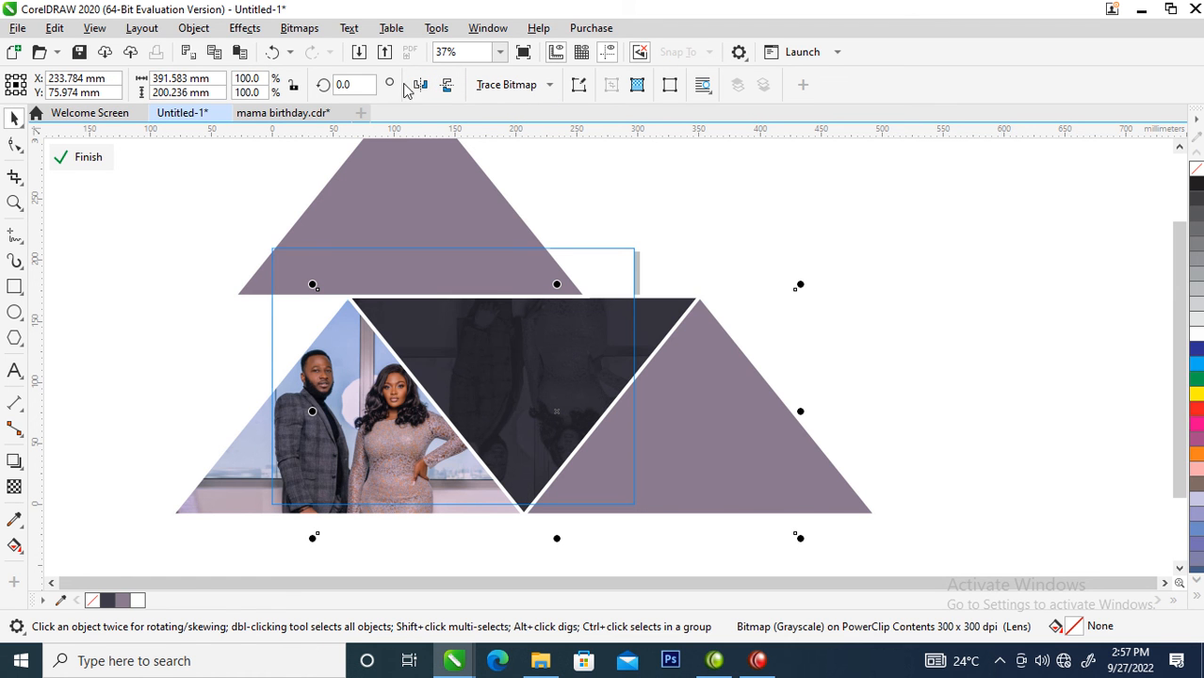
pyautogui.click(446, 84)
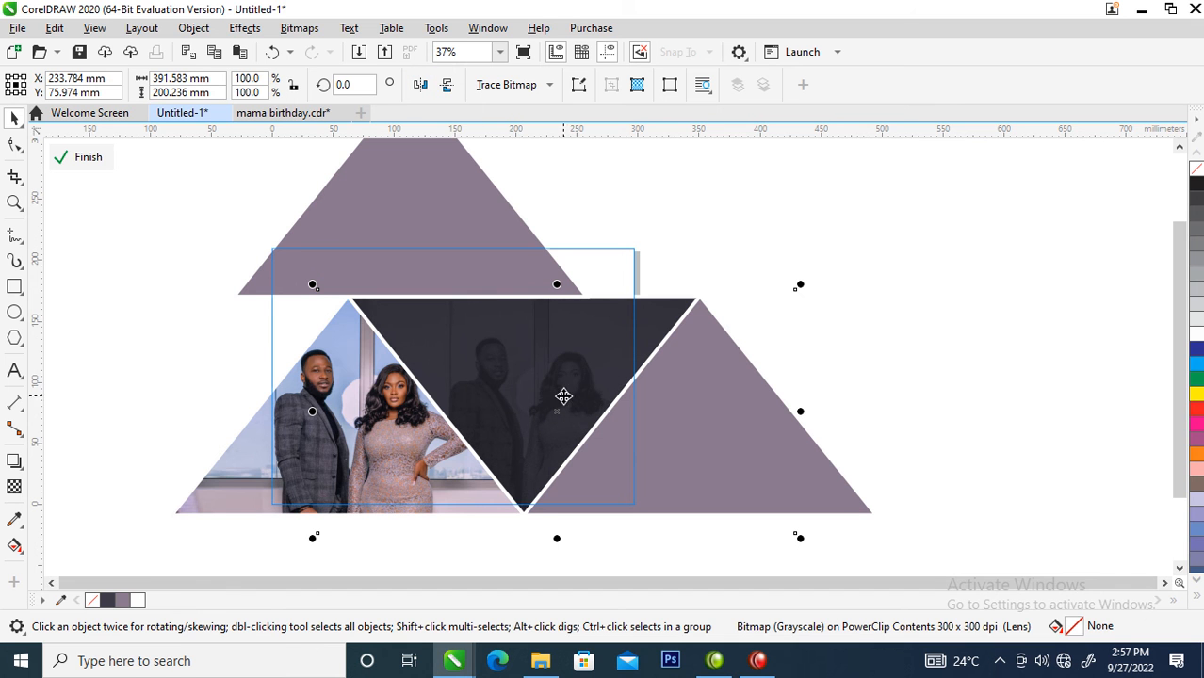
pyautogui.click(420, 84)
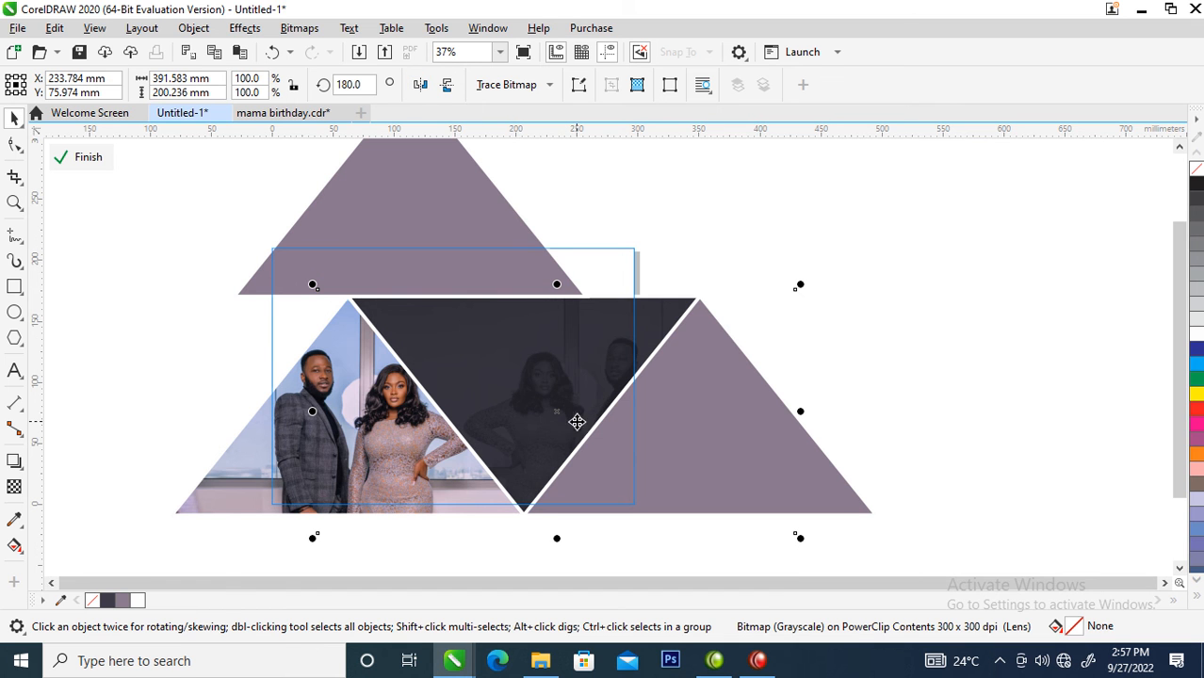
pyautogui.moveTo(581, 389)
pyautogui.mouseDown()
pyautogui.moveTo(538, 388)
pyautogui.moveTo(592, 381)
pyautogui.moveTo(585, 403)
pyautogui.mouseUp()
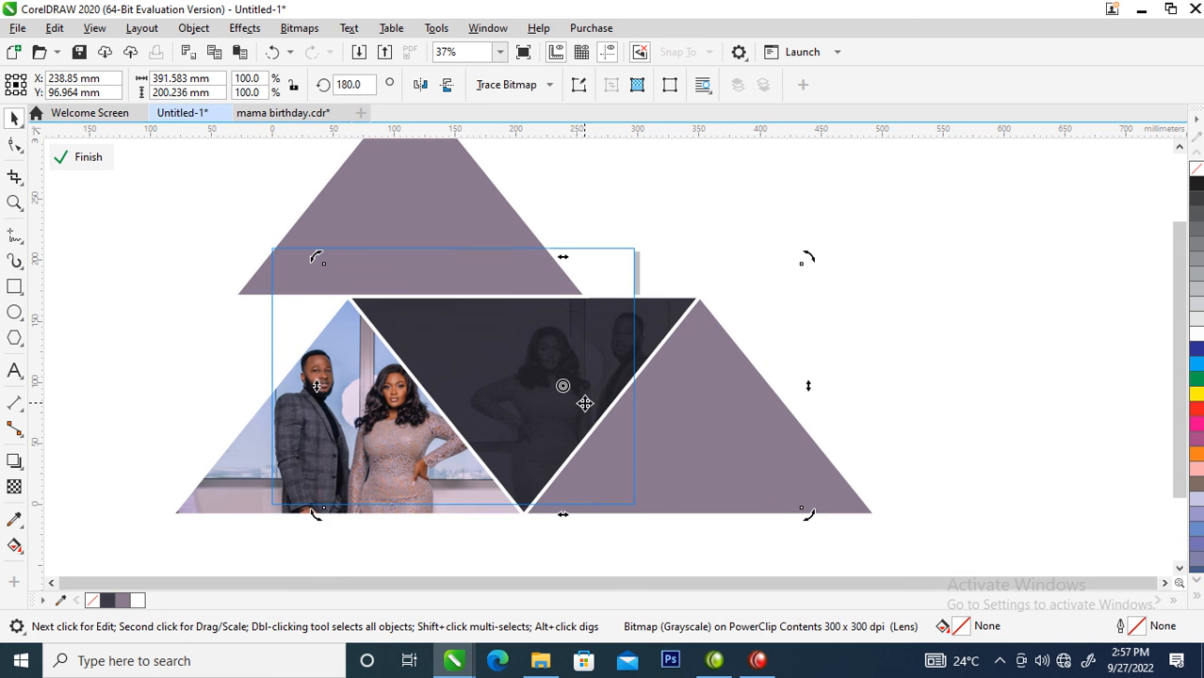
pyautogui.keyDown('ctrl'); pyautogui.click(1013, 362); pyautogui.keyUp('ctrl')
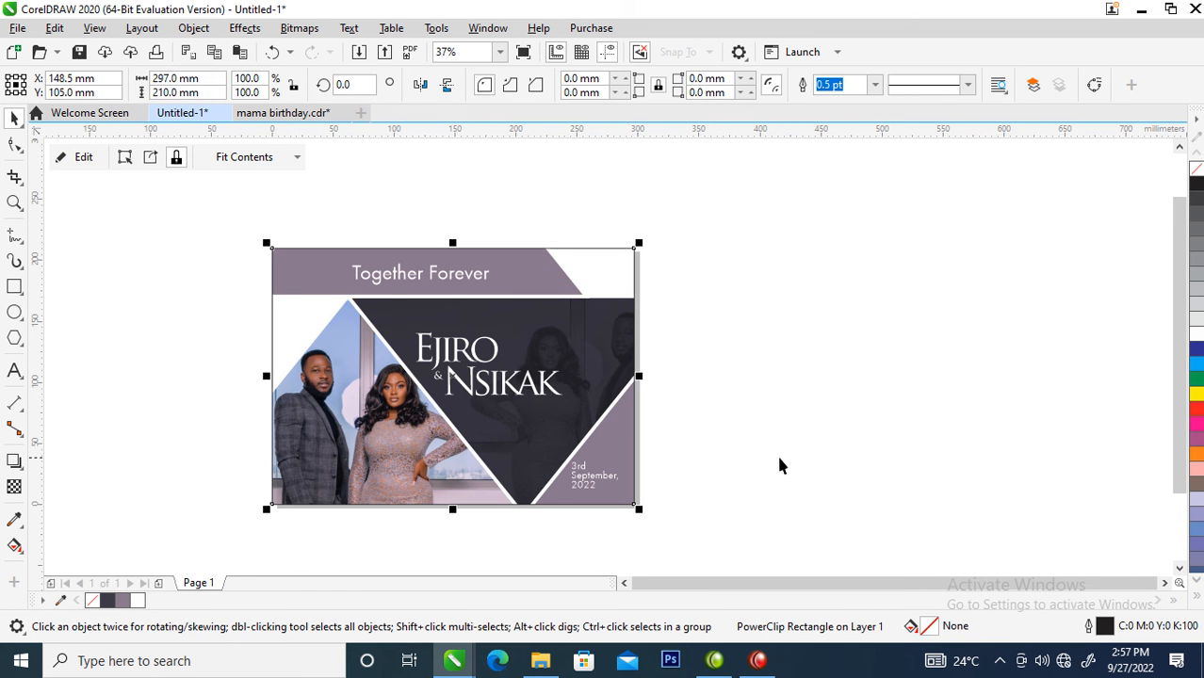
# - Move the couple's names and the ampersand together slightly down and right within the dark triangle
pyautogui.press('z')
pyautogui.moveTo(254, 237); pyautogui.dragTo(692, 509)
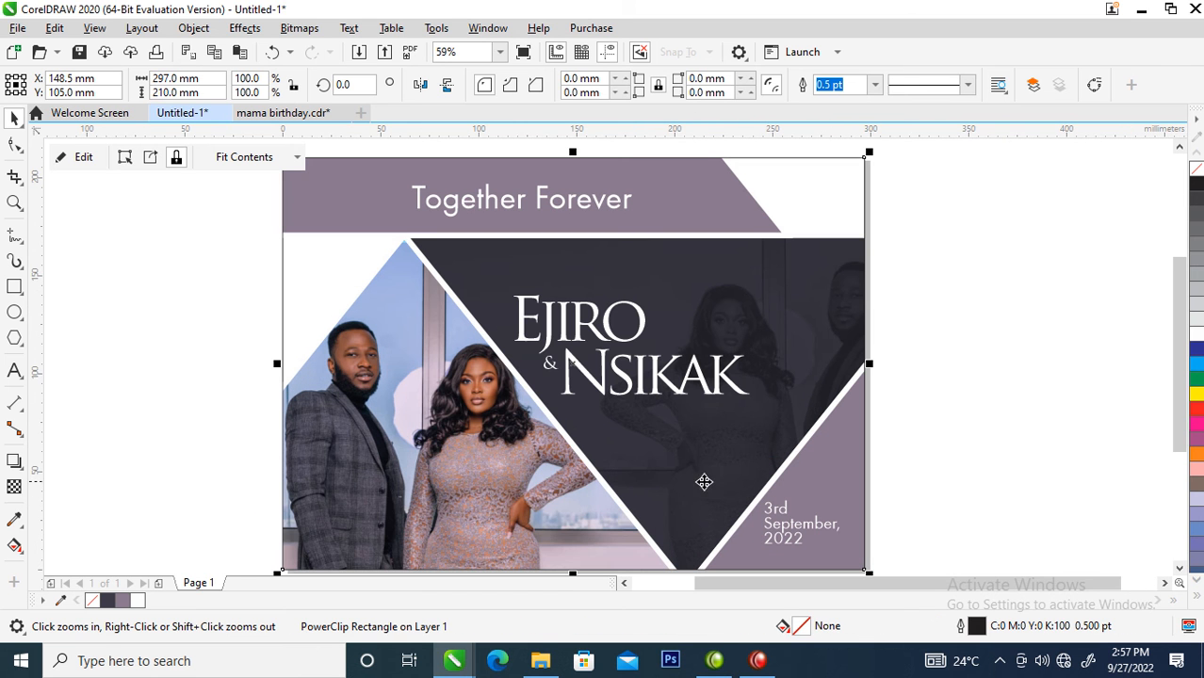
pyautogui.moveTo(979, 240); pyautogui.dragTo(478, 423)
pyautogui.moveTo(724, 377); pyautogui.dragTo(742, 405)
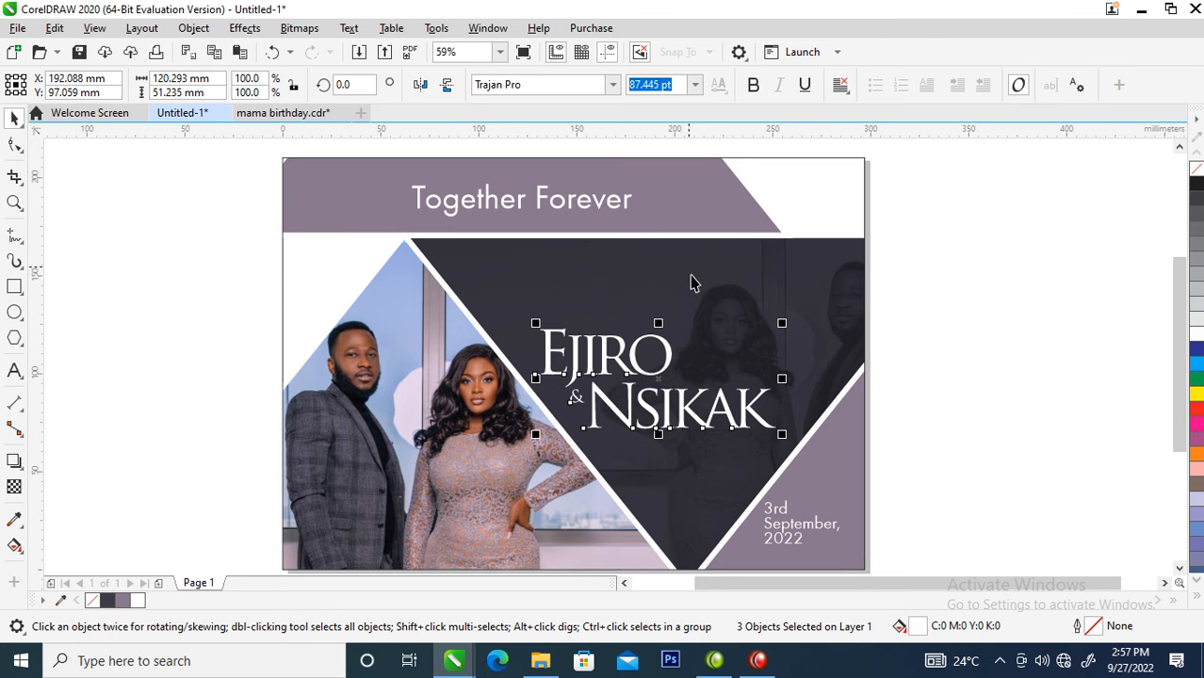
# - Change the font of the 'Together Forever' title to Trajan Pro
pyautogui.click(611, 206)
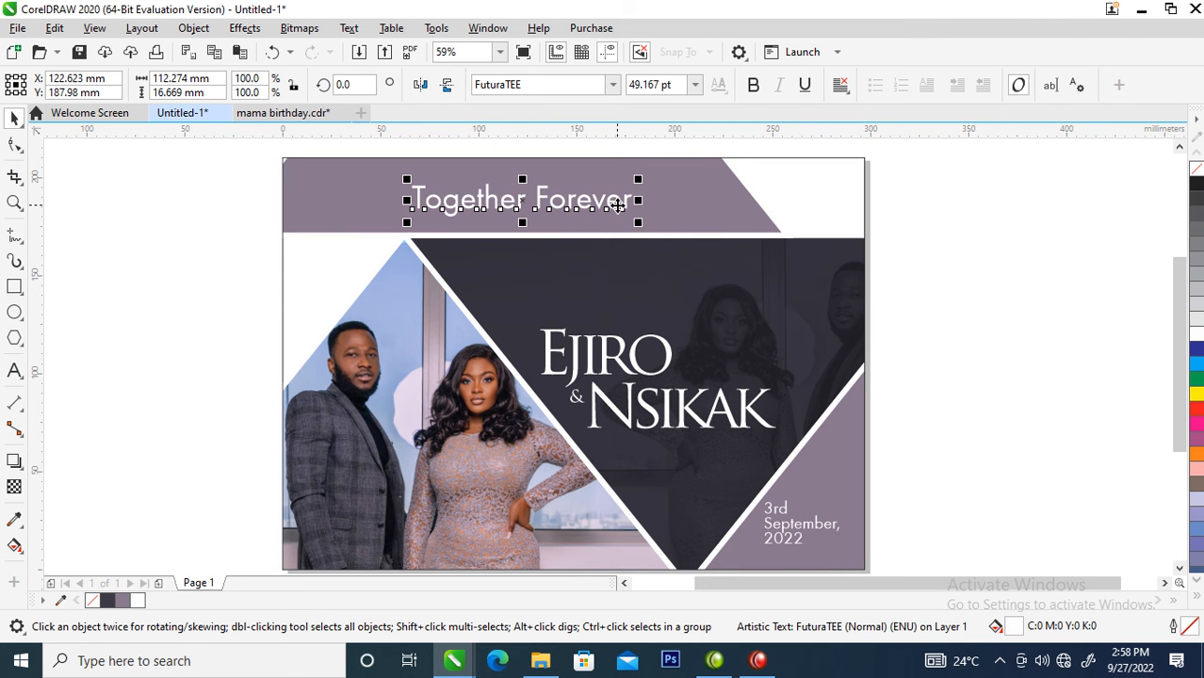
pyautogui.click(612, 85)
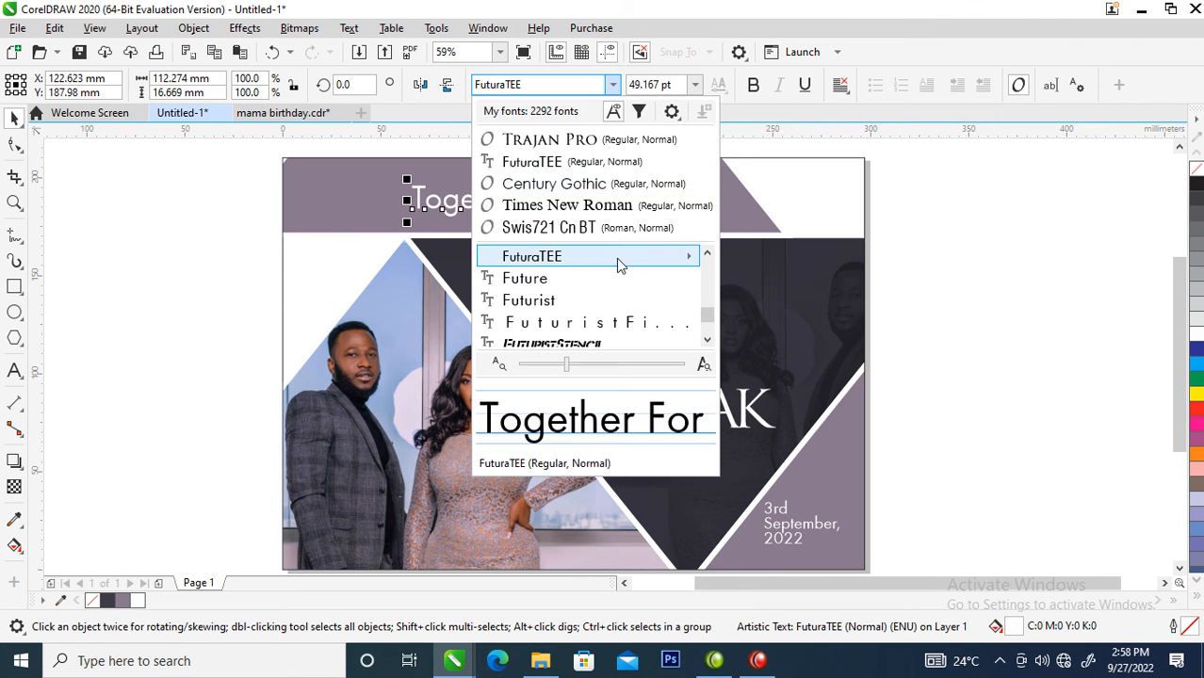
pyautogui.click(576, 141)
pyautogui.moveTo(768, 177); pyautogui.dragTo(644, 181)
pyautogui.click(646, 175)
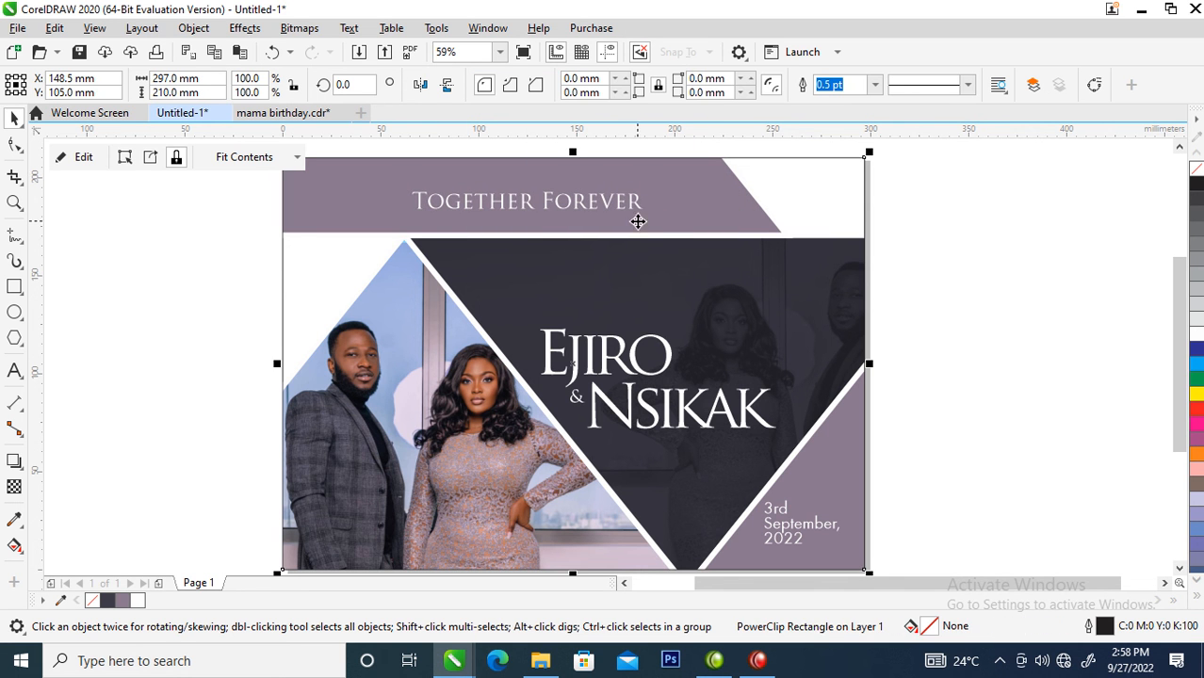
# - Move the 'Together Forever' title left and widen its letter spacing until it spans most of the purple banner
pyautogui.click(635, 204)
pyautogui.moveTo(634, 204); pyautogui.dragTo(575, 209)
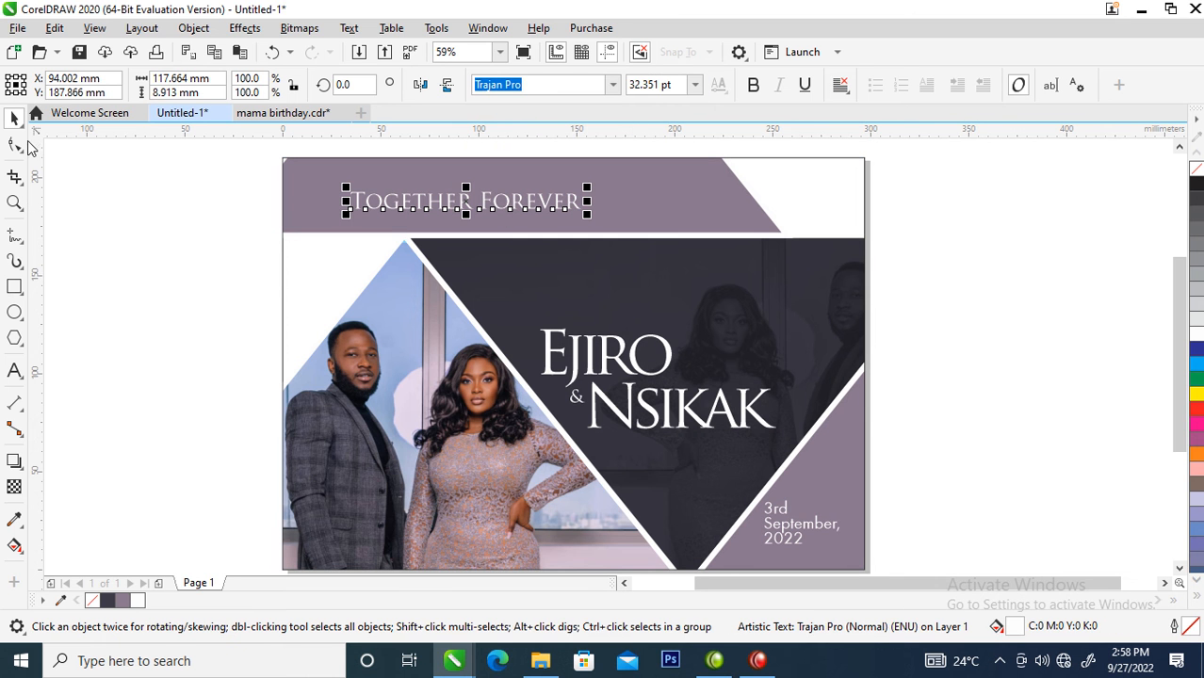
pyautogui.click(14, 144)
pyautogui.moveTo(587, 216); pyautogui.dragTo(727, 225)
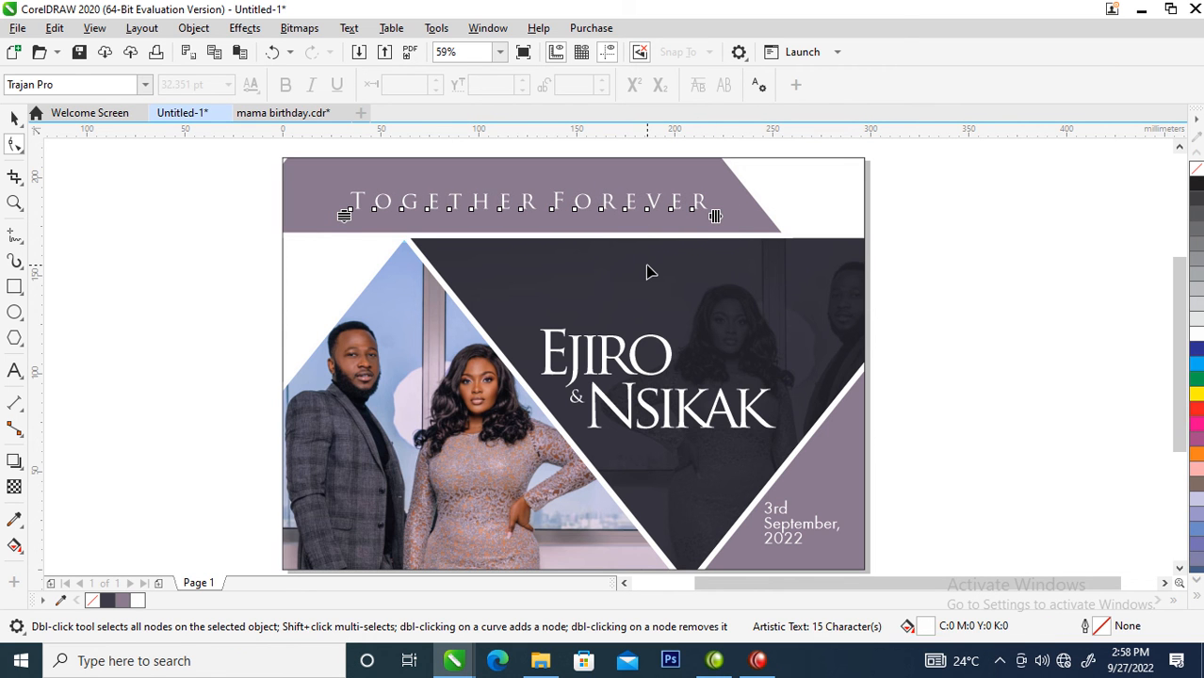
pyautogui.press('space')
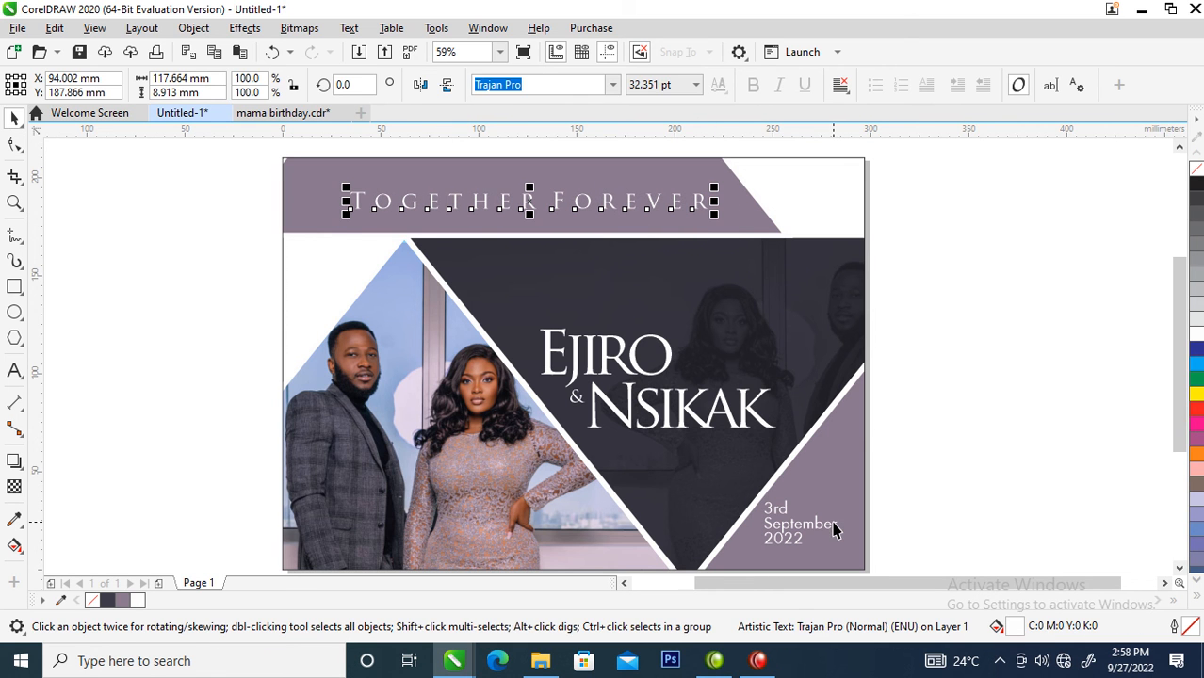
pyautogui.scroll(-4, 664, 462)
pyautogui.press('z')
pyautogui.moveTo(532, 364); pyautogui.dragTo(761, 505)
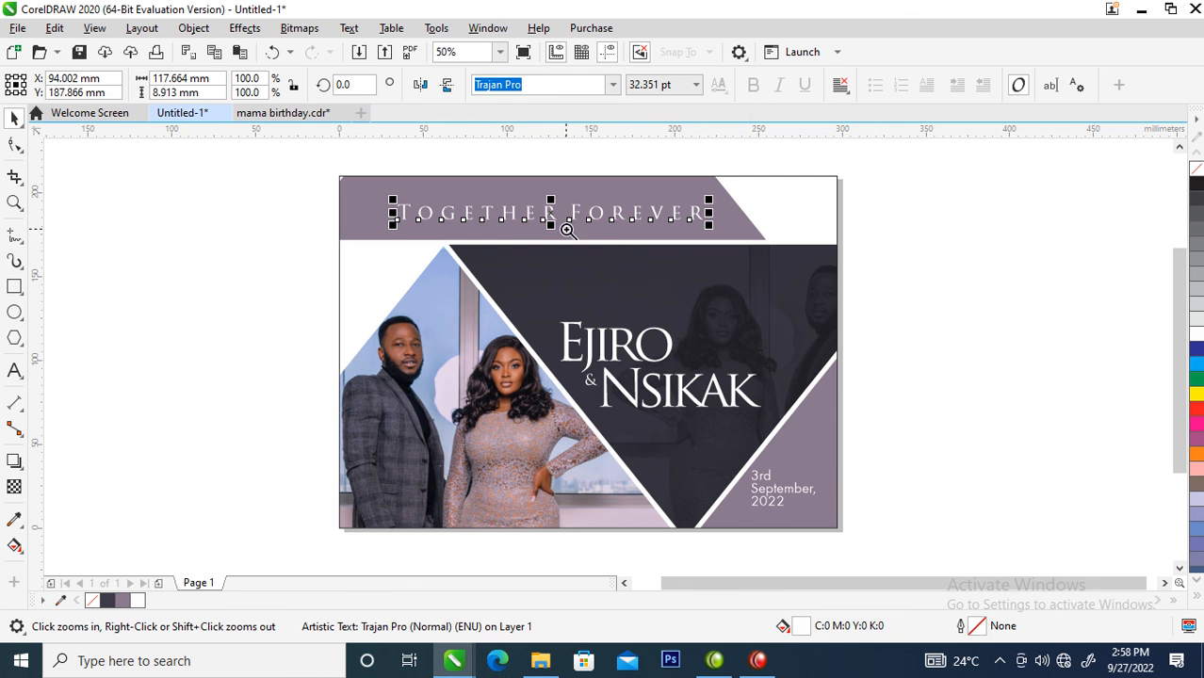
pyautogui.moveTo(424, 222); pyautogui.dragTo(857, 491)
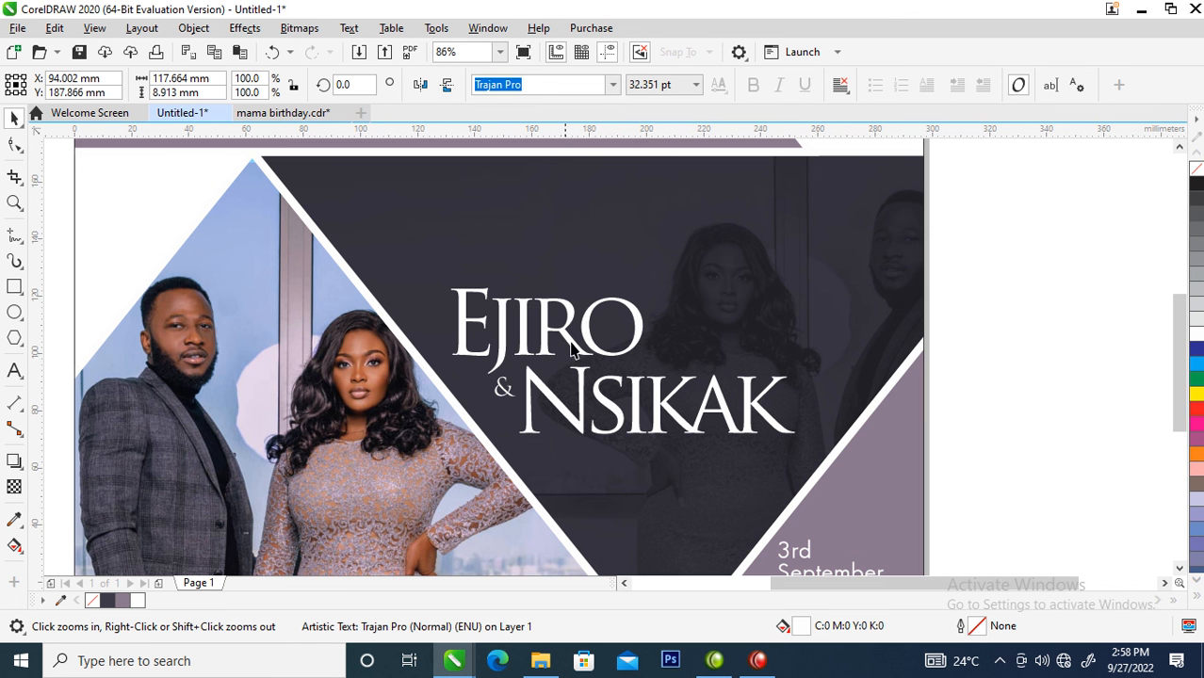
pyautogui.moveTo(417, 255); pyautogui.dragTo(930, 499)
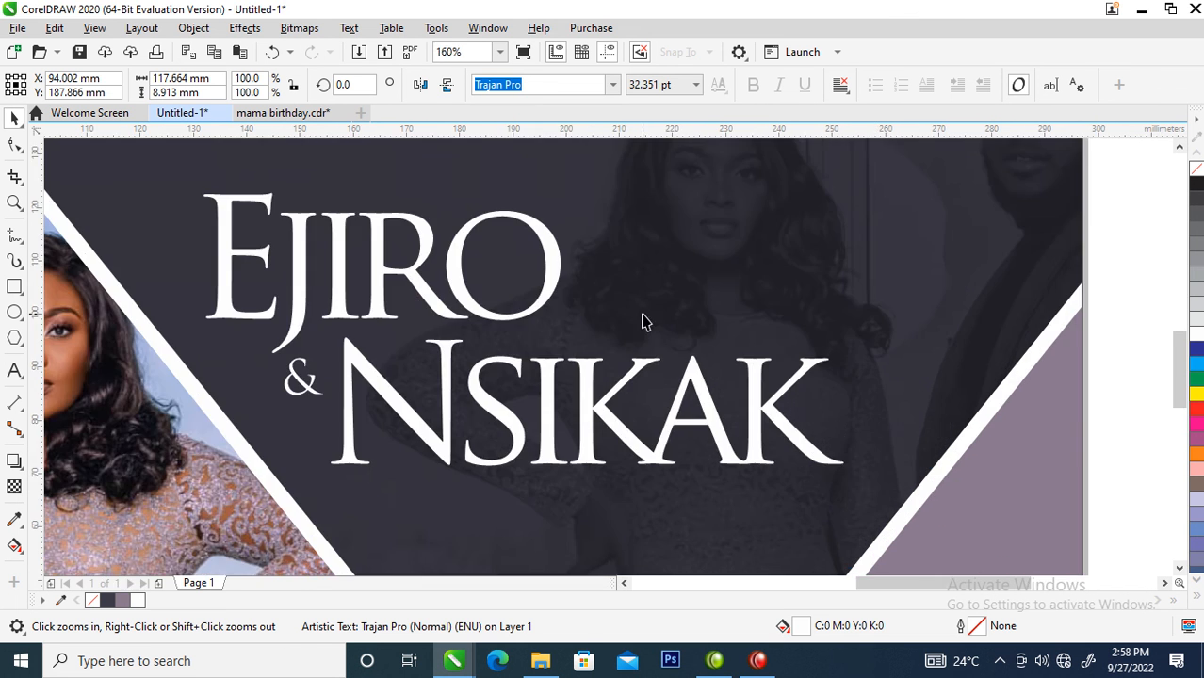
pyautogui.click(16, 241)
pyautogui.click(28, 237)
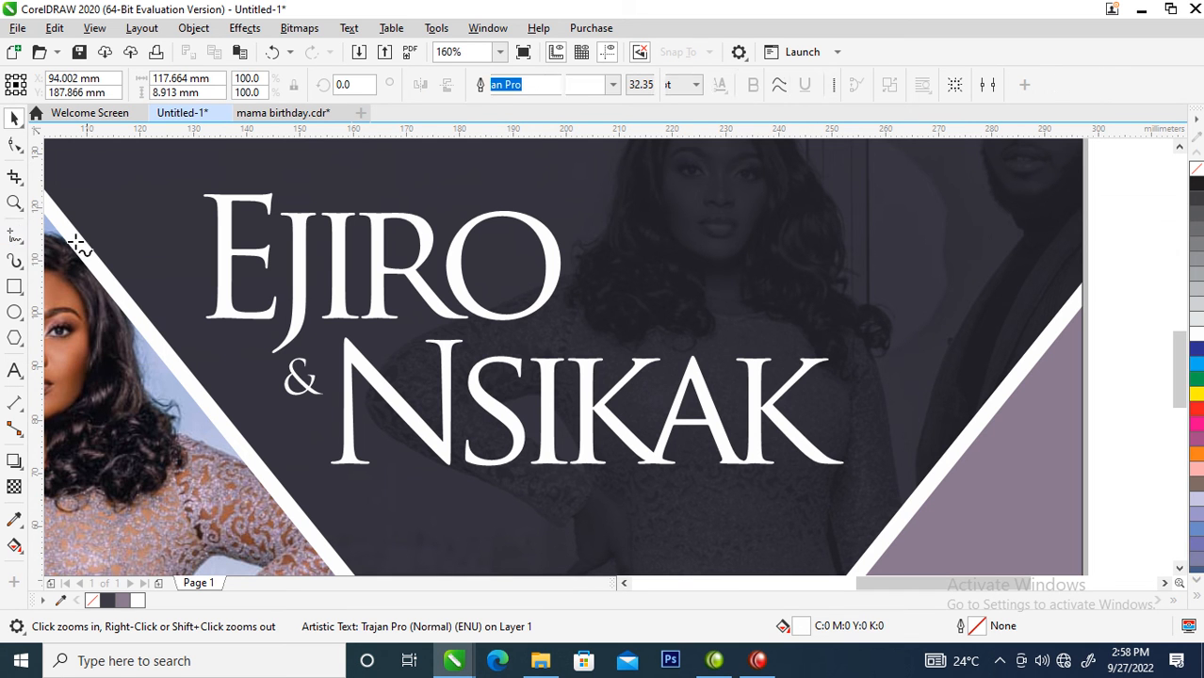
pyautogui.click(16, 237)
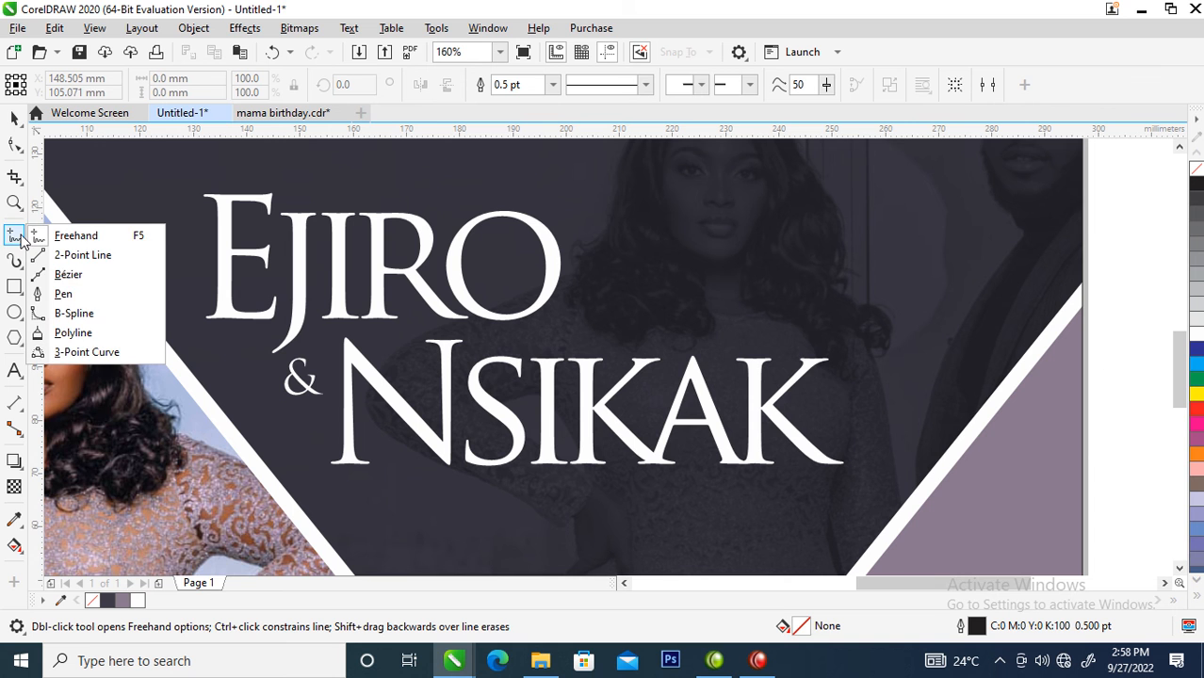
pyautogui.click(67, 274)
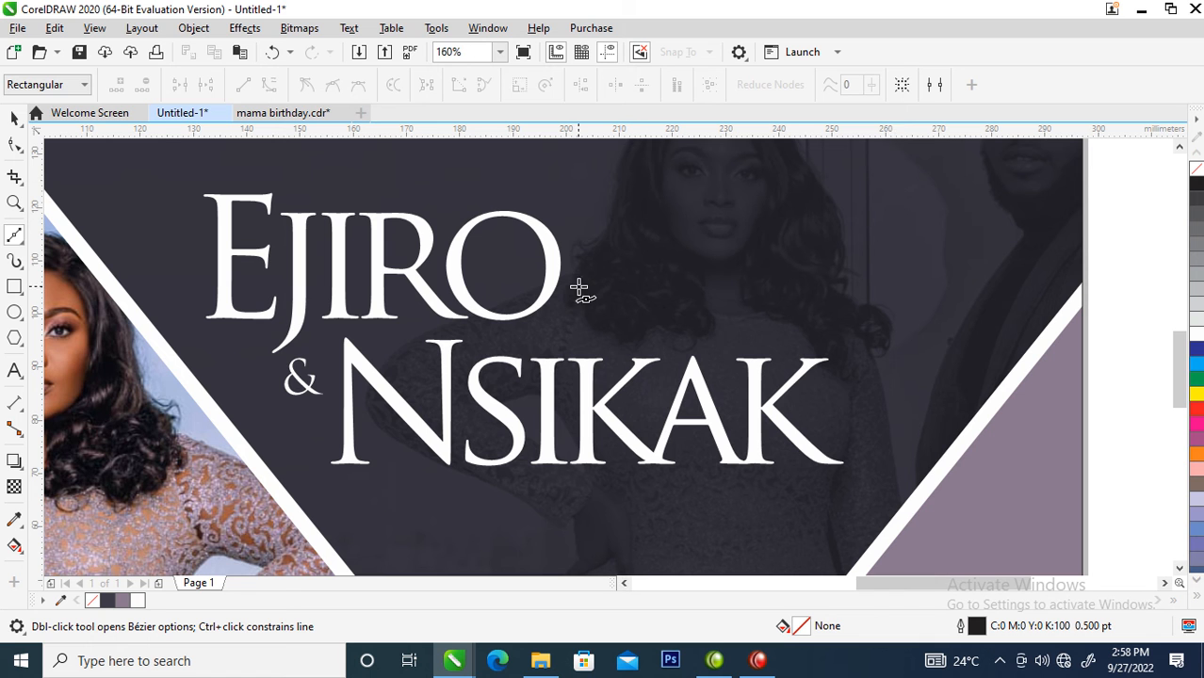
# - Draw an upright rectangle about 9 by 25 mm in the dark area above and right of the names, filled white
pyautogui.click(13, 288)
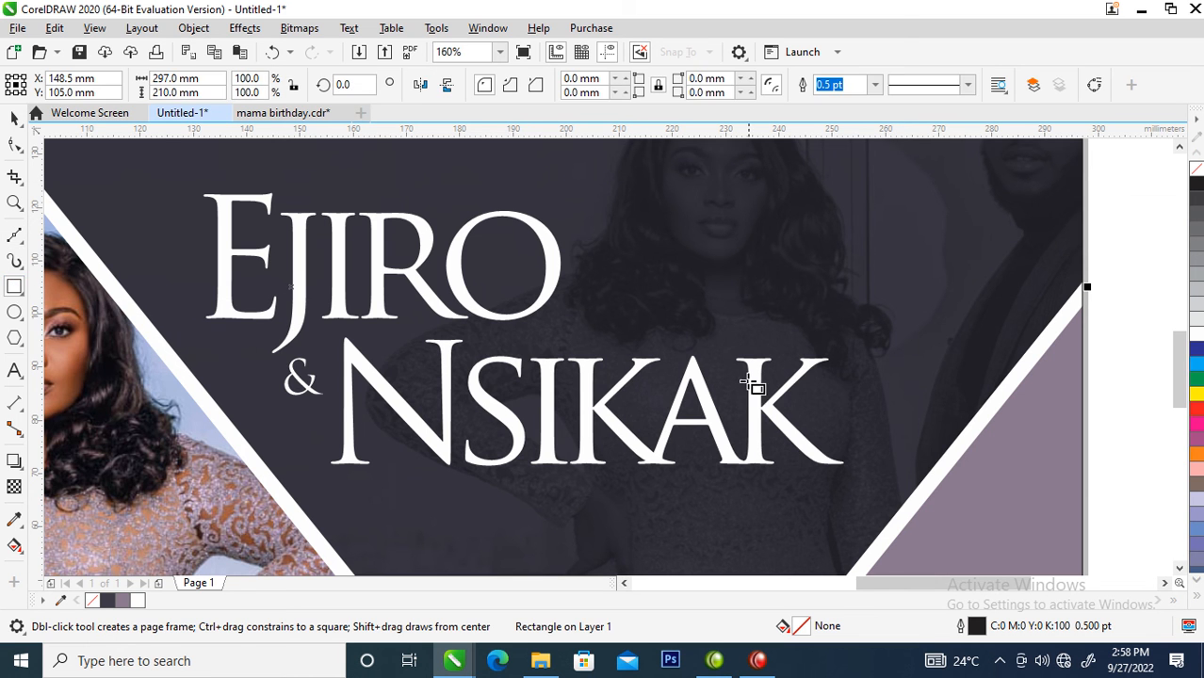
pyautogui.moveTo(869, 181); pyautogui.dragTo(922, 322)
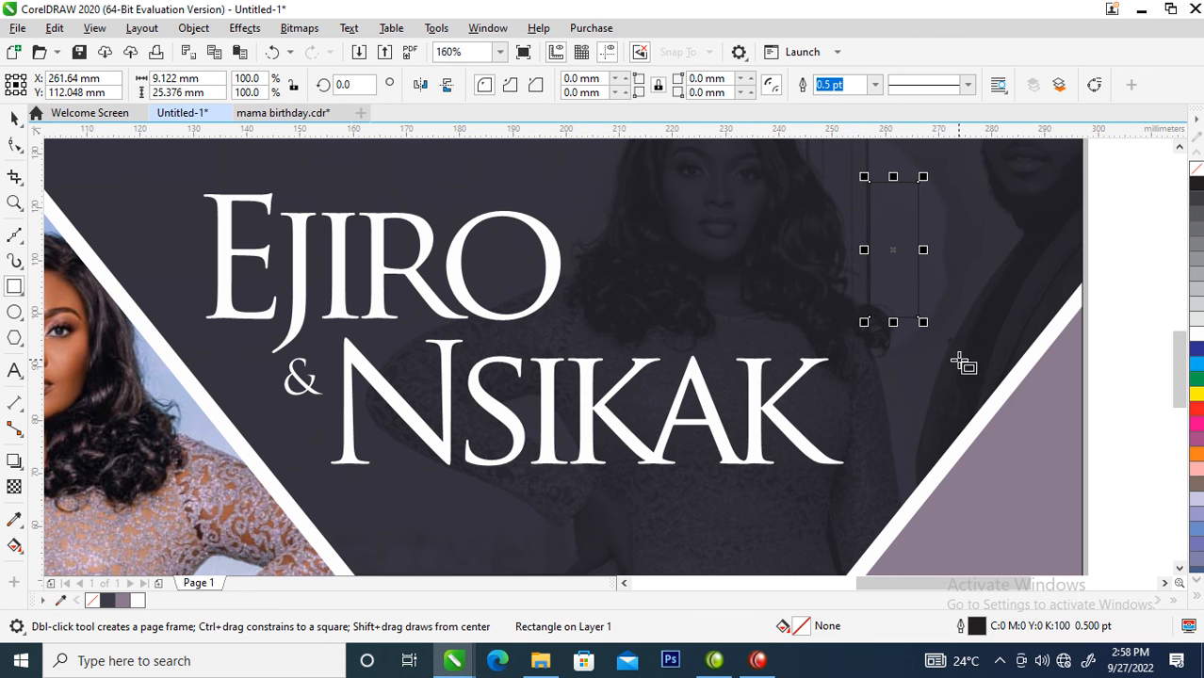
pyautogui.click(1196, 337)
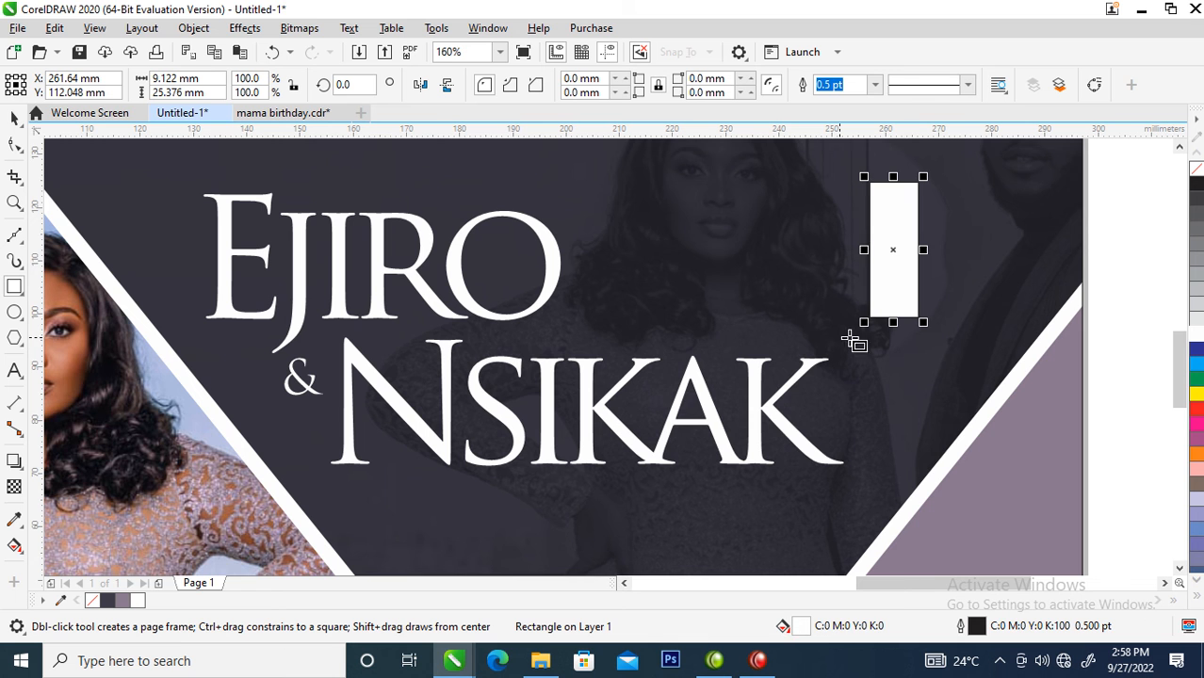
# - Convert the white rectangle to curves and delete its two left corner nodes
pyautogui.press('space')
pyautogui.rightClick(888, 216)
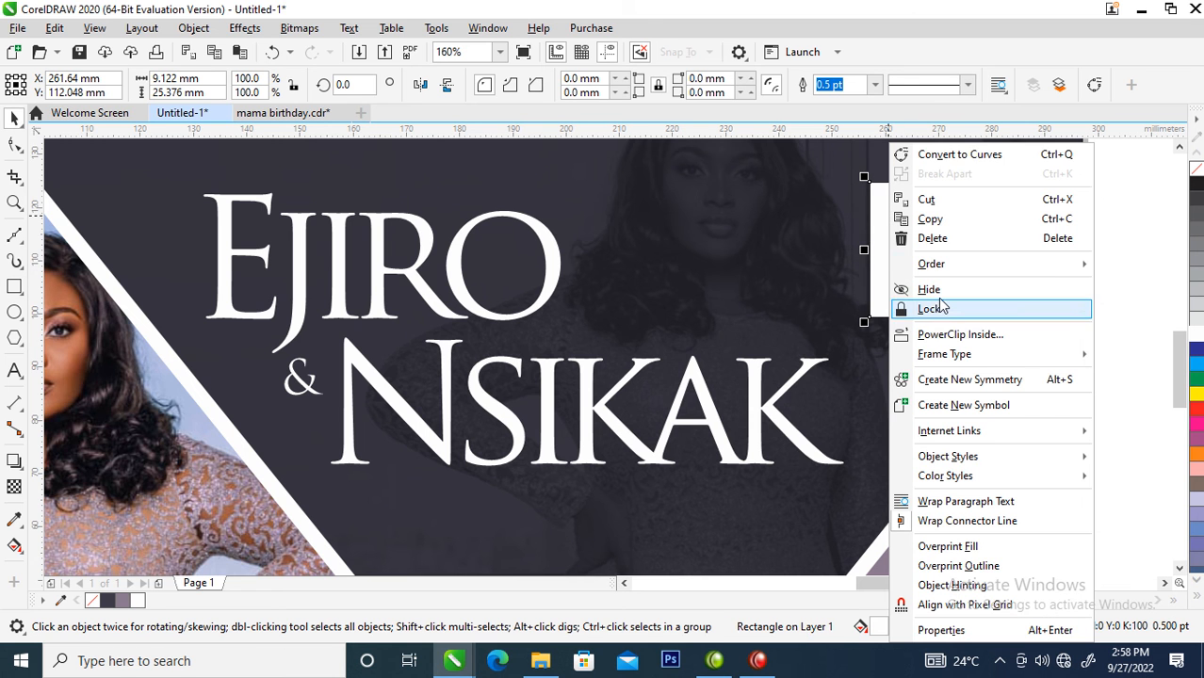
pyautogui.click(961, 155)
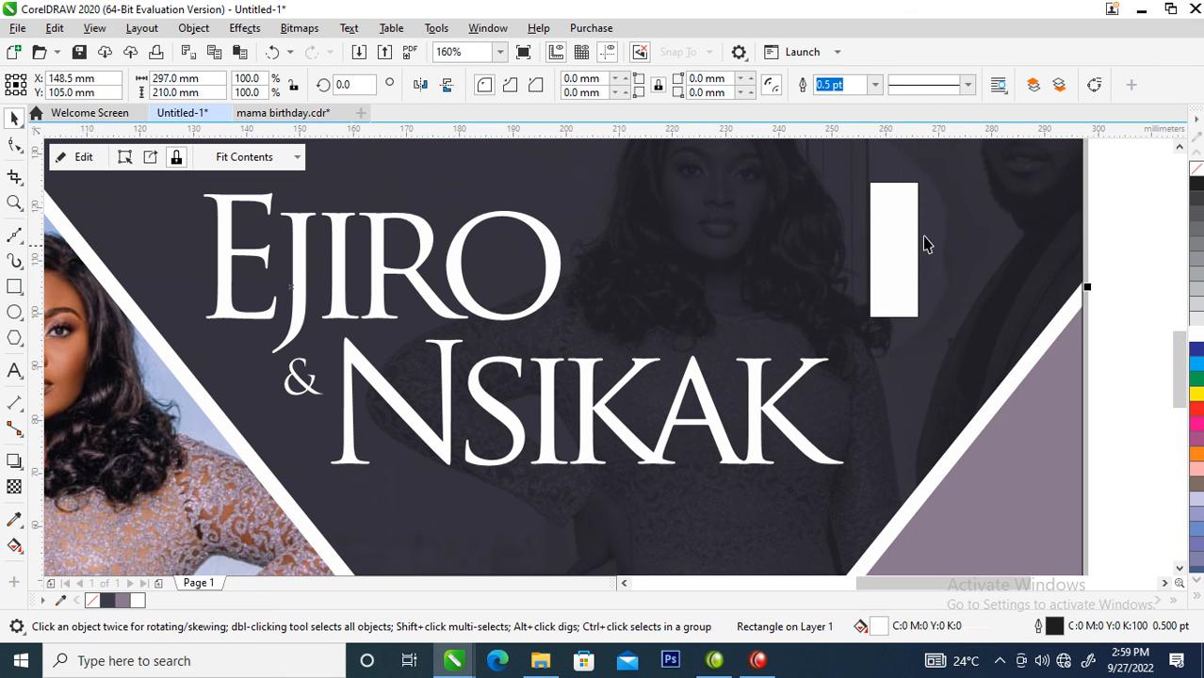
pyautogui.click(890, 212)
pyautogui.press('F10')
pyautogui.click(870, 183)
pyautogui.press('Delete')
pyautogui.click(870, 317)
pyautogui.press('Delete')
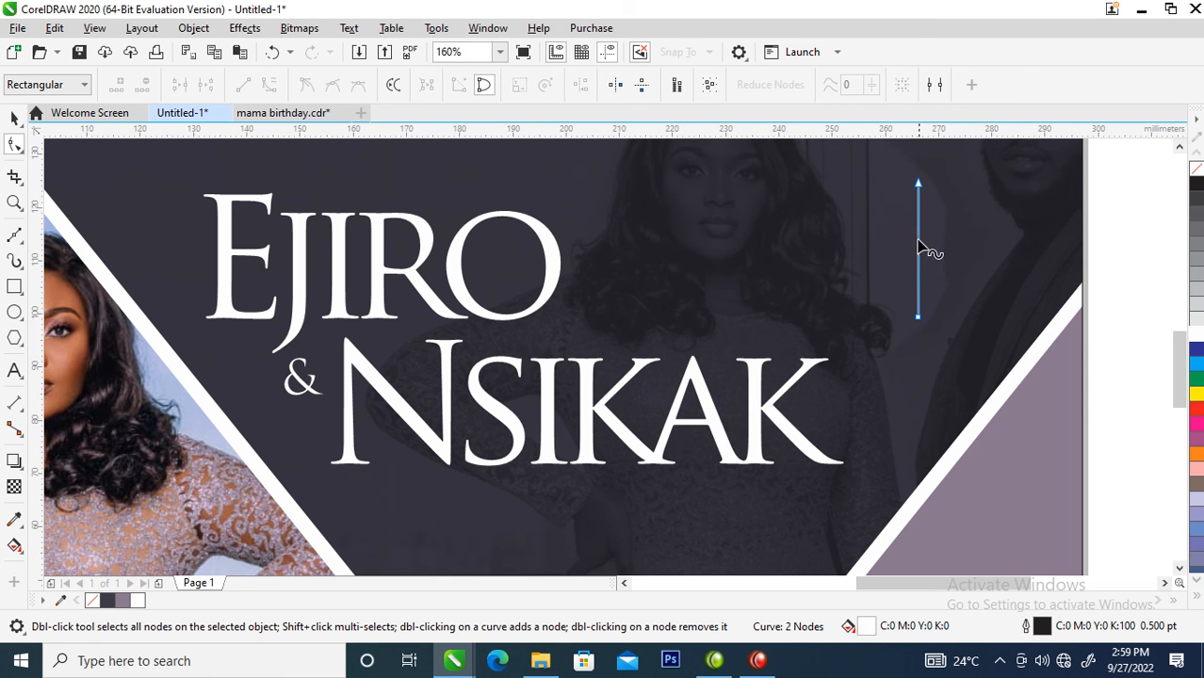
# - Convert the remaining vertical line of the shape from a straight segment to a curve
pyautogui.press('z')
pyautogui.moveTo(833, 160); pyautogui.dragTo(1008, 364)
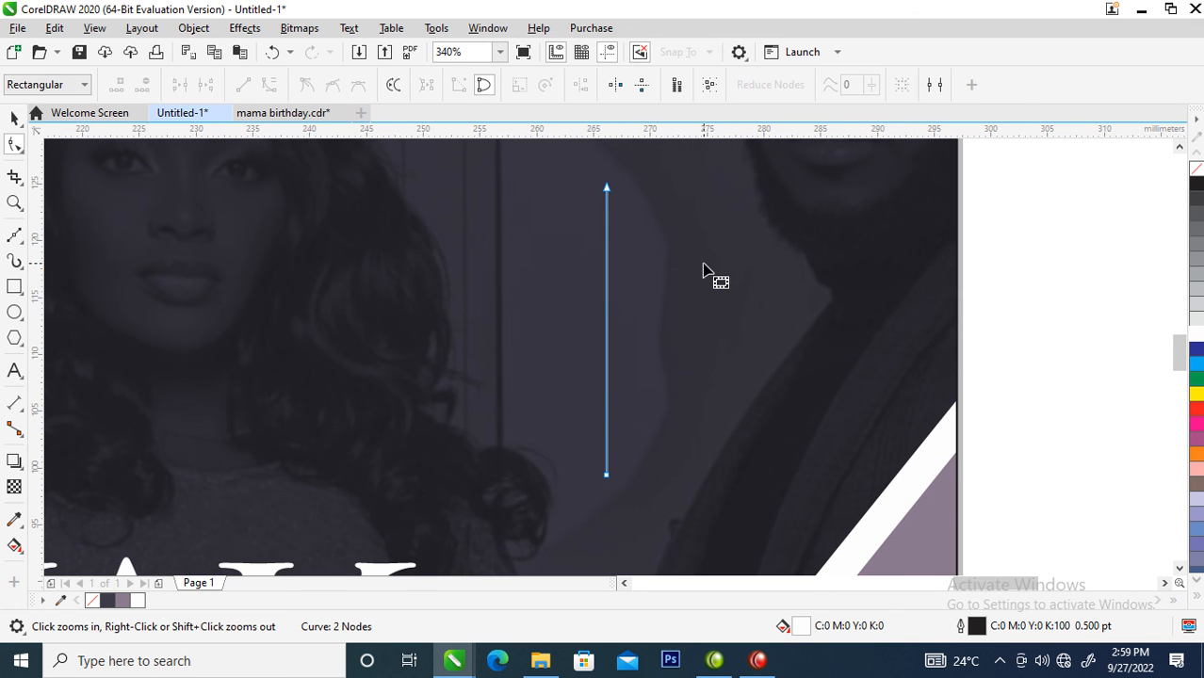
pyautogui.rightClick(610, 333)
pyautogui.press('Escape')
pyautogui.rightClick(608, 336)
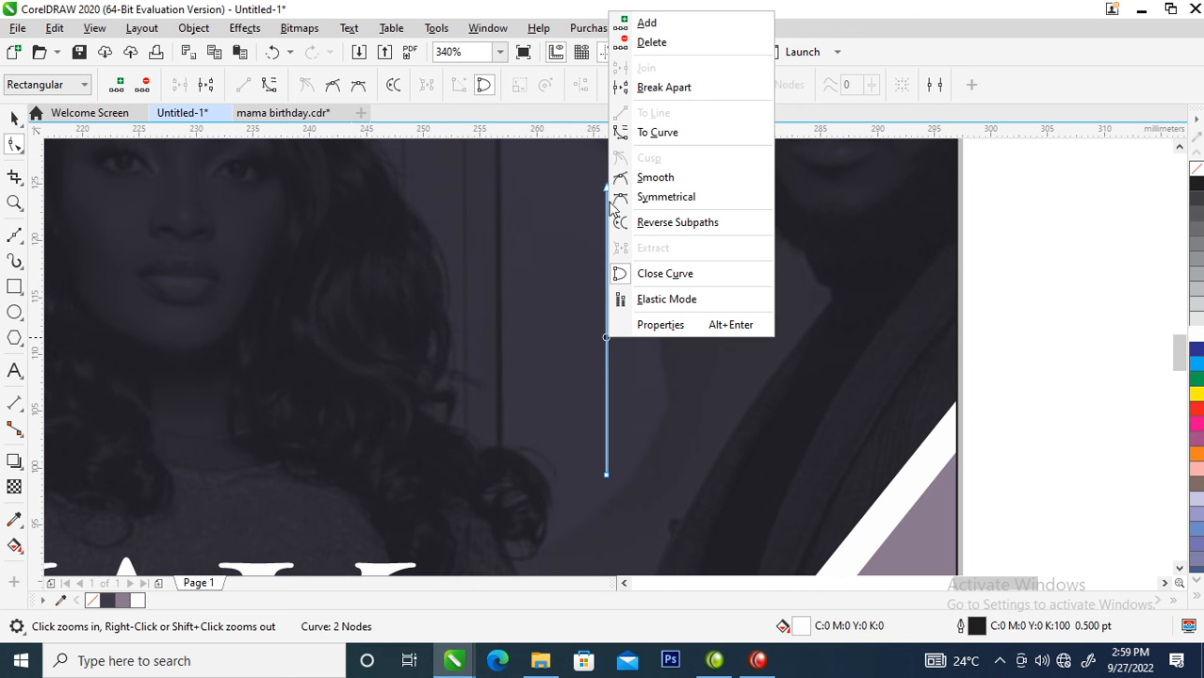
pyautogui.click(656, 133)
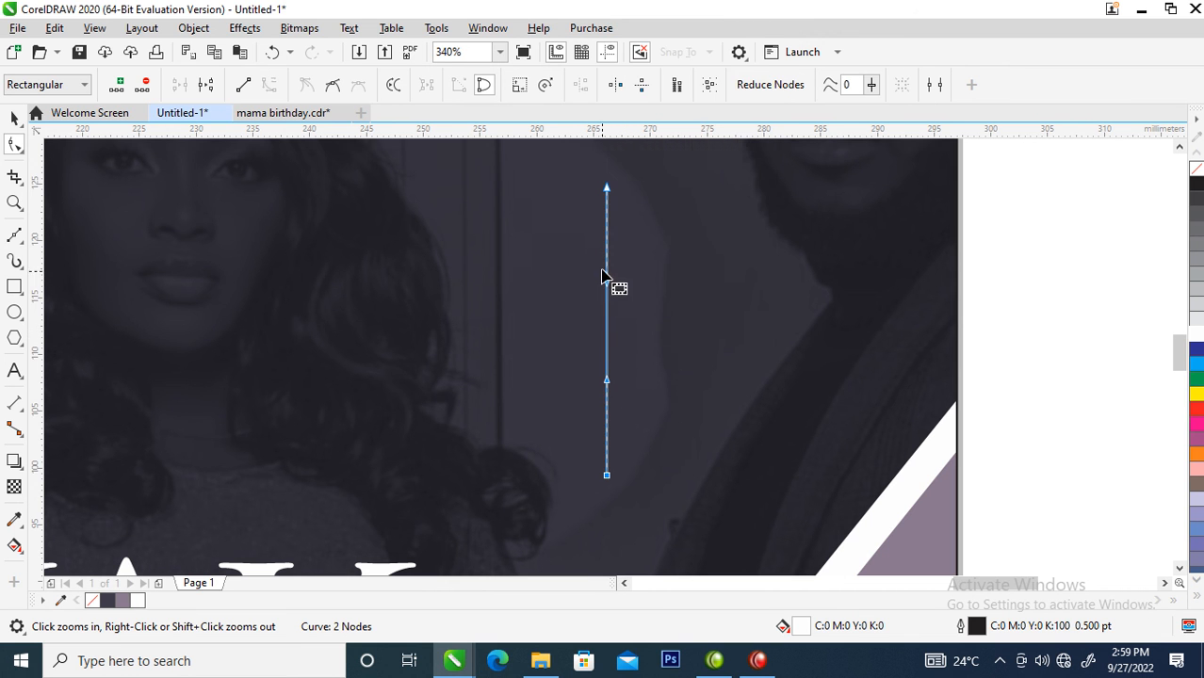
# - Bend the curve outward with its two control handles into the left half of a heart, about 20 by 31 mm
pyautogui.moveTo(609, 285); pyautogui.dragTo(377, 84)
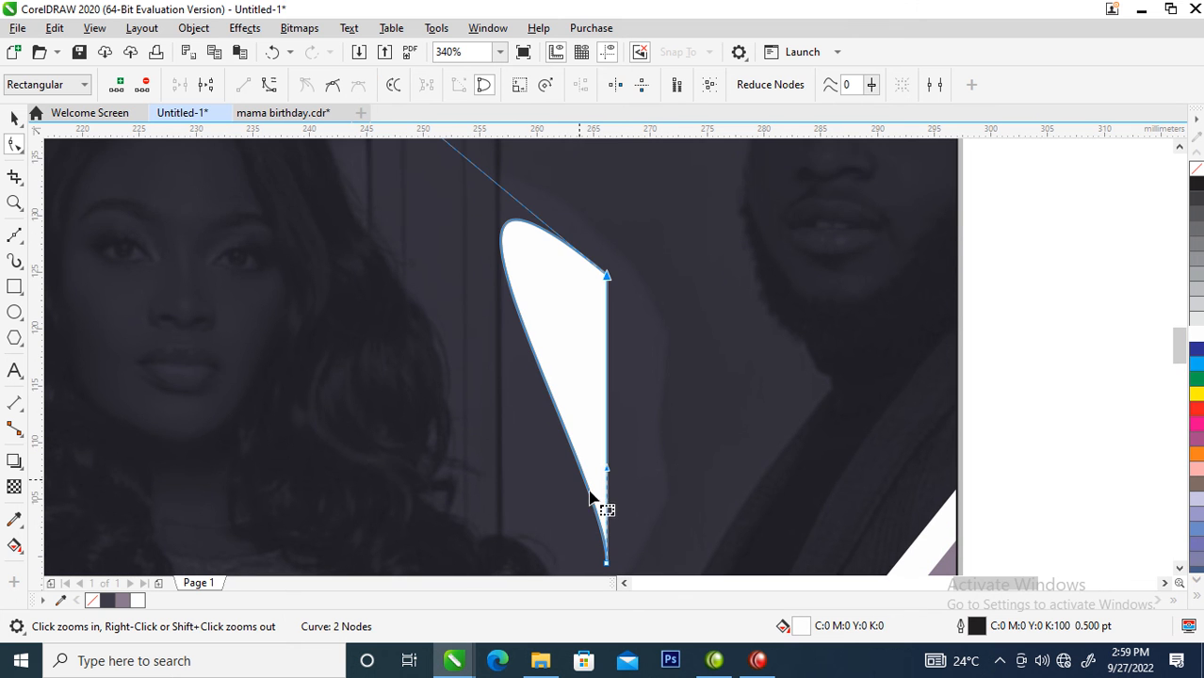
pyautogui.moveTo(608, 472); pyautogui.dragTo(190, 463)
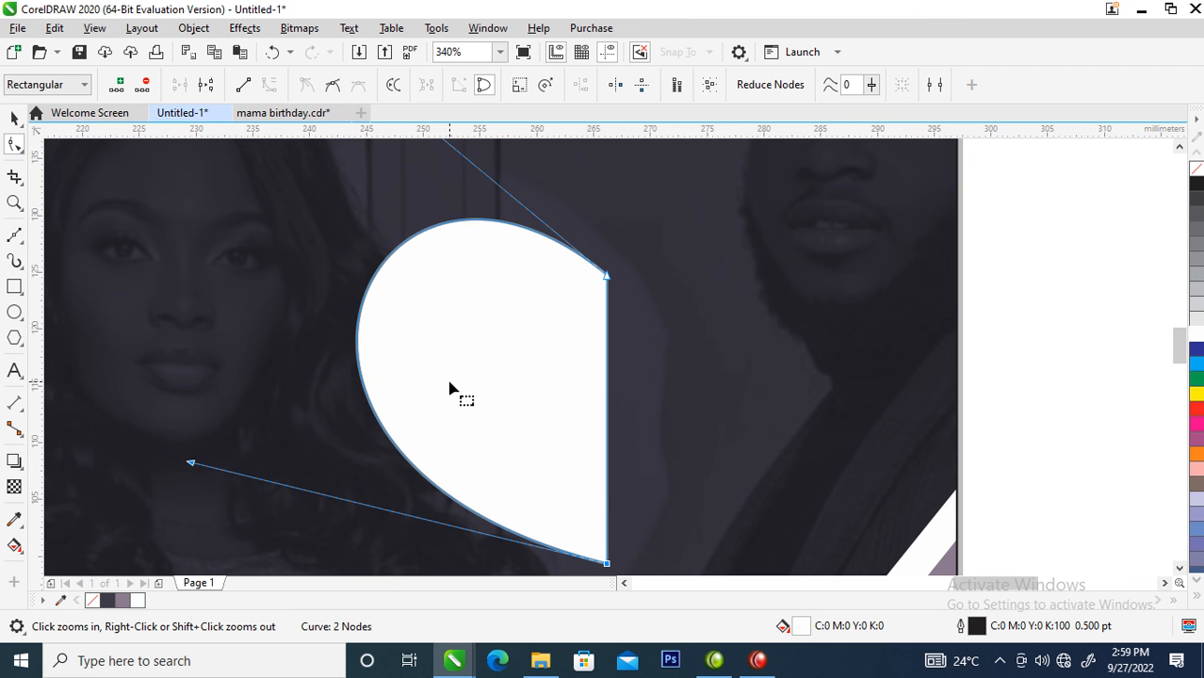
pyautogui.scroll(-3, 450, 390)
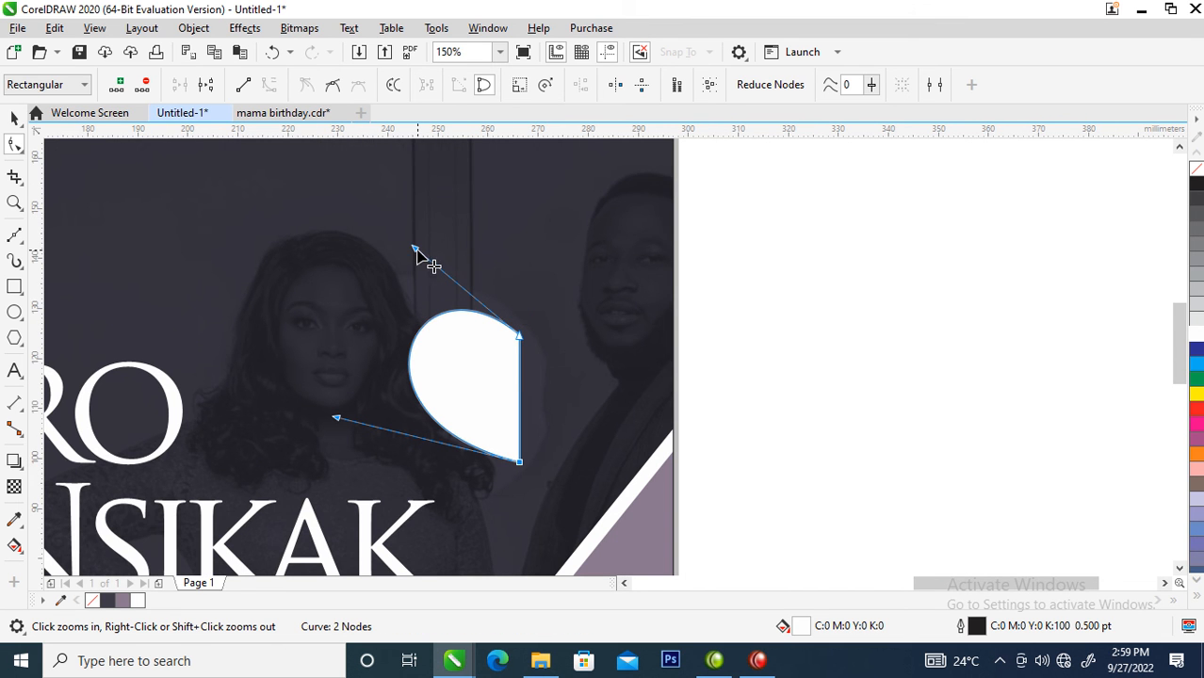
pyautogui.moveTo(415, 250); pyautogui.dragTo(472, 254)
pyautogui.moveTo(337, 417); pyautogui.dragTo(322, 390)
# - Mirror a copy of the half heart to its right side and weld both halves into one heart
pyautogui.press('space')
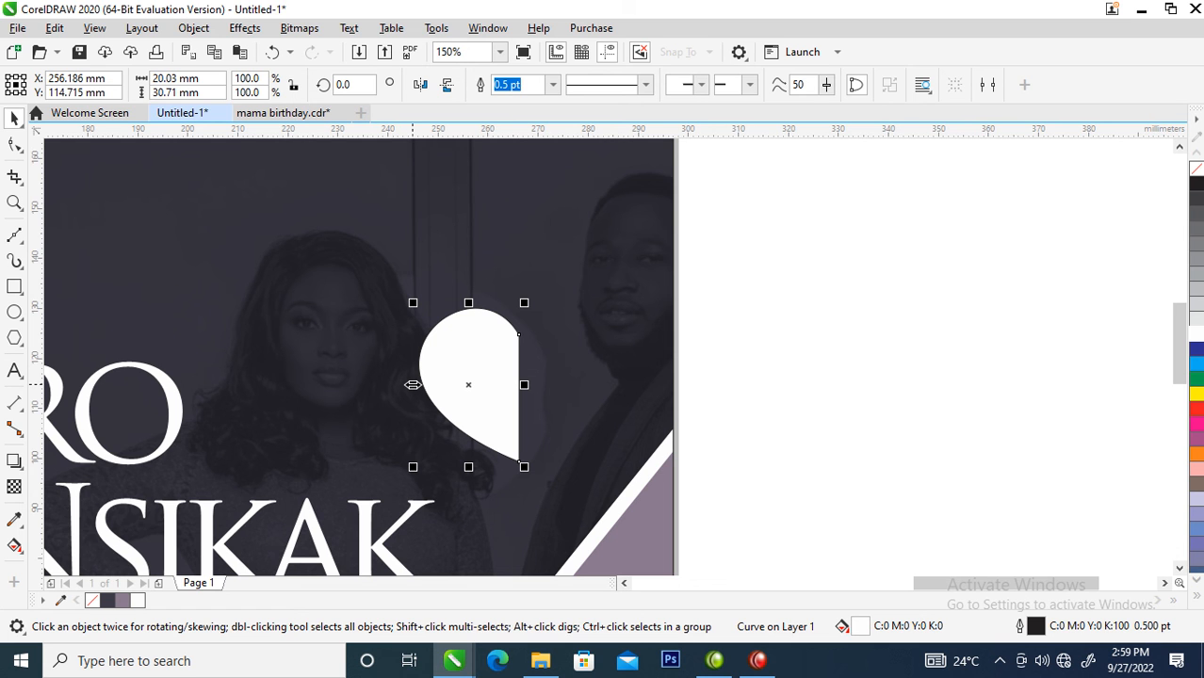
pyautogui.moveTo(413, 385); pyautogui.dragTo(630, 379)
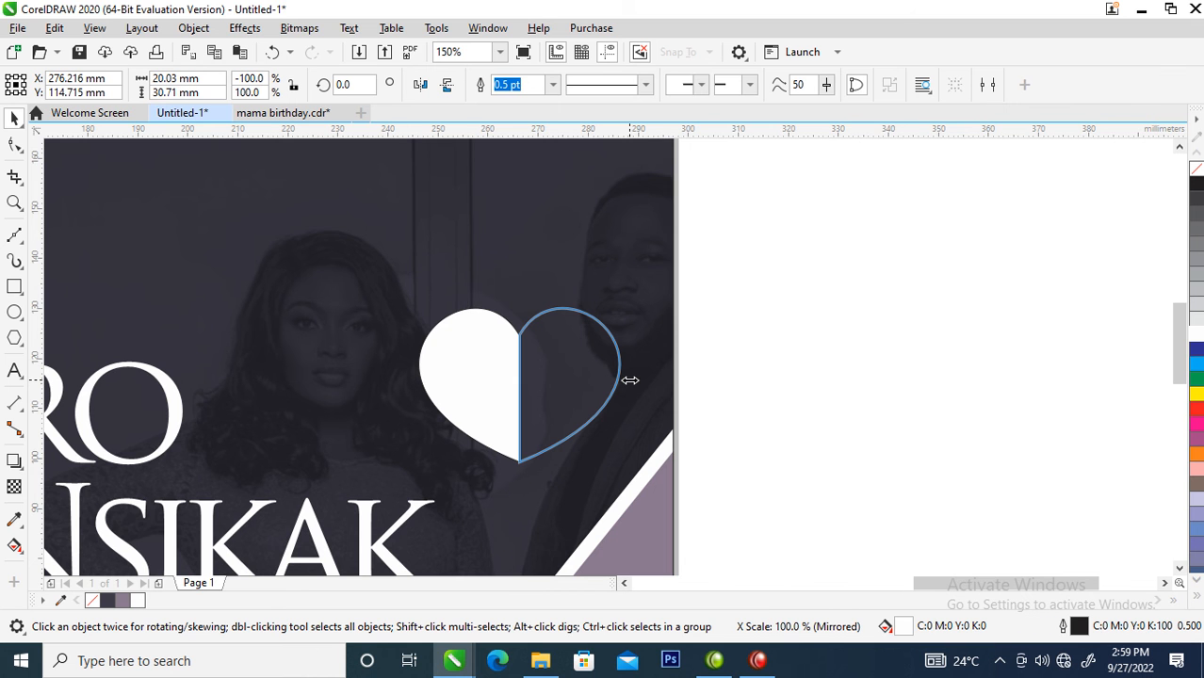
pyautogui.moveTo(630, 379); pyautogui.dragTo(627, 382)
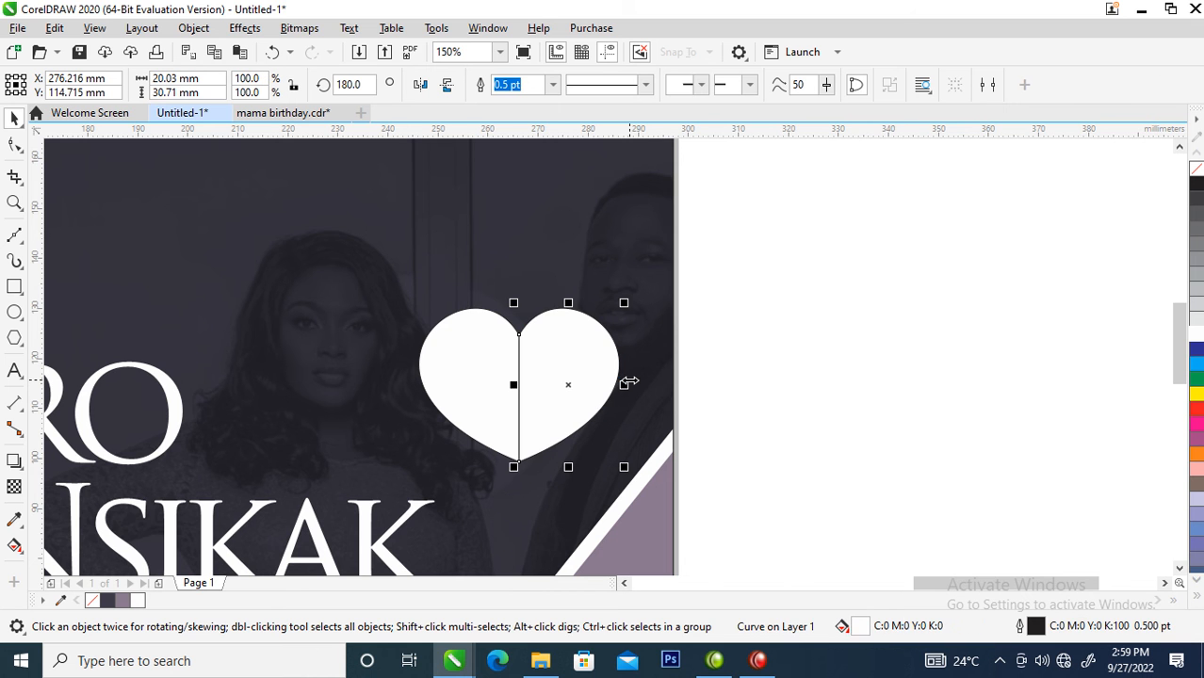
pyautogui.keyDown('shift'); pyautogui.click(500, 355); pyautogui.keyUp('shift')
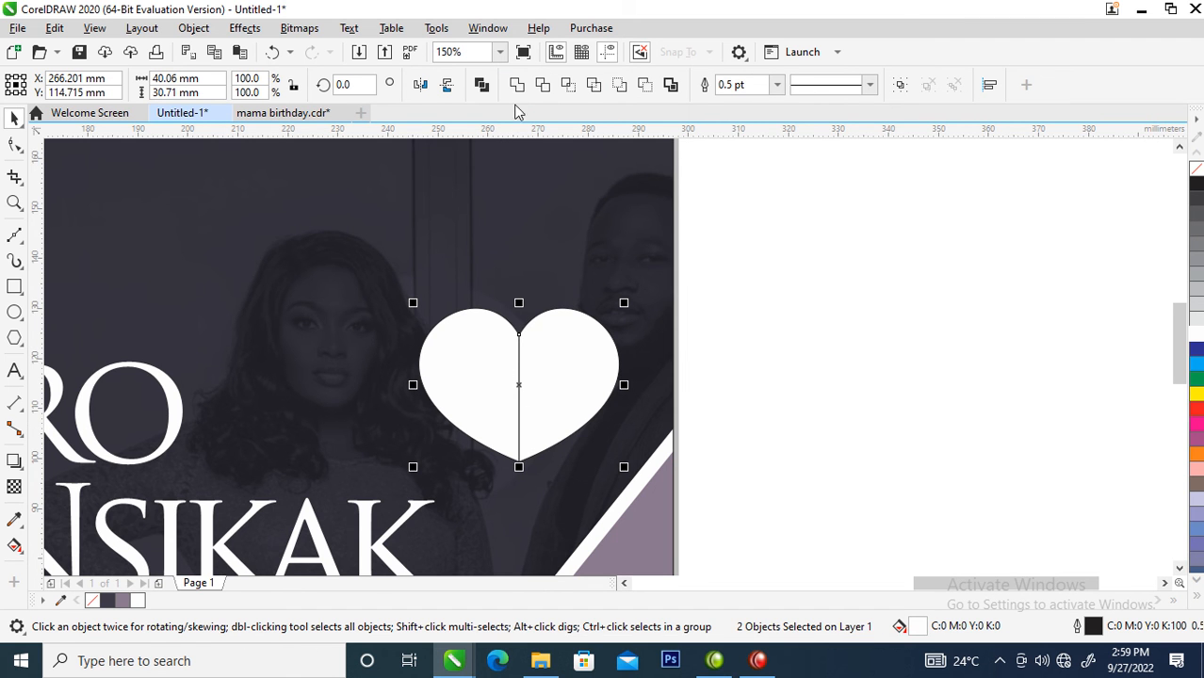
pyautogui.click(516, 85)
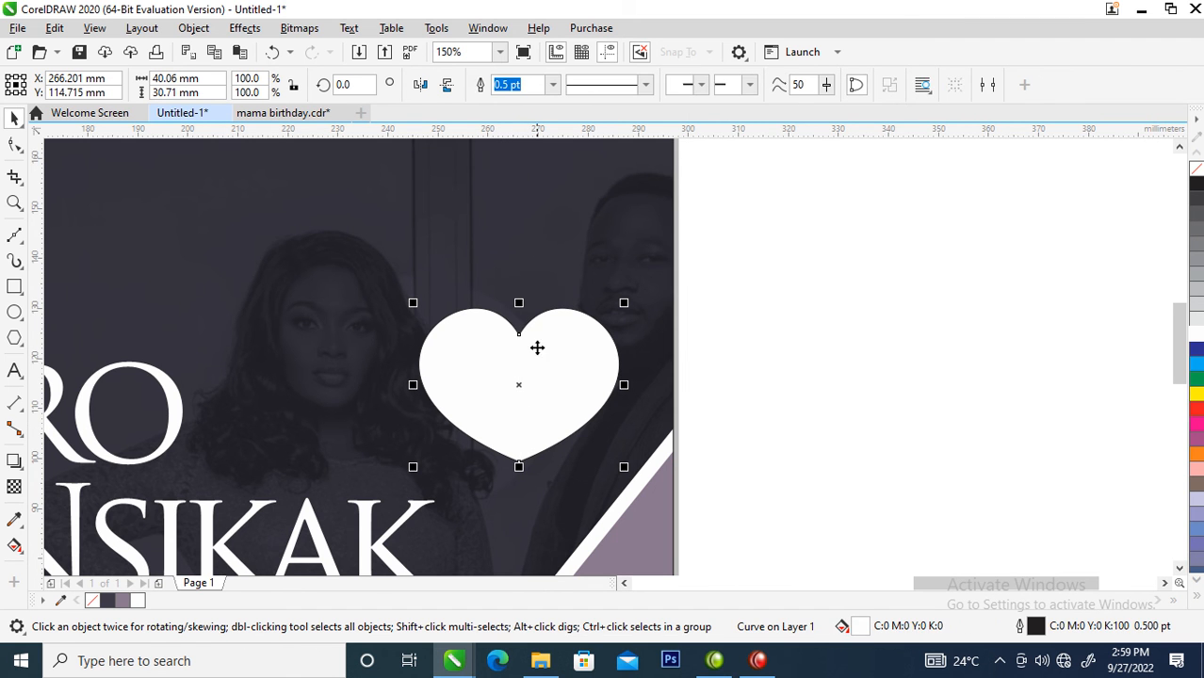
# - Narrow the heart to about 35 mm wide and combine it with a slightly smaller, offset copy to cut out its centre
pyautogui.moveTo(623, 385); pyautogui.dragTo(612, 385)
pyautogui.click(558, 255)
pyautogui.click(575, 358)
pyautogui.moveTo(612, 300); pyautogui.dragTo(606, 317)
pyautogui.moveTo(796, 243); pyautogui.dragTo(373, 513)
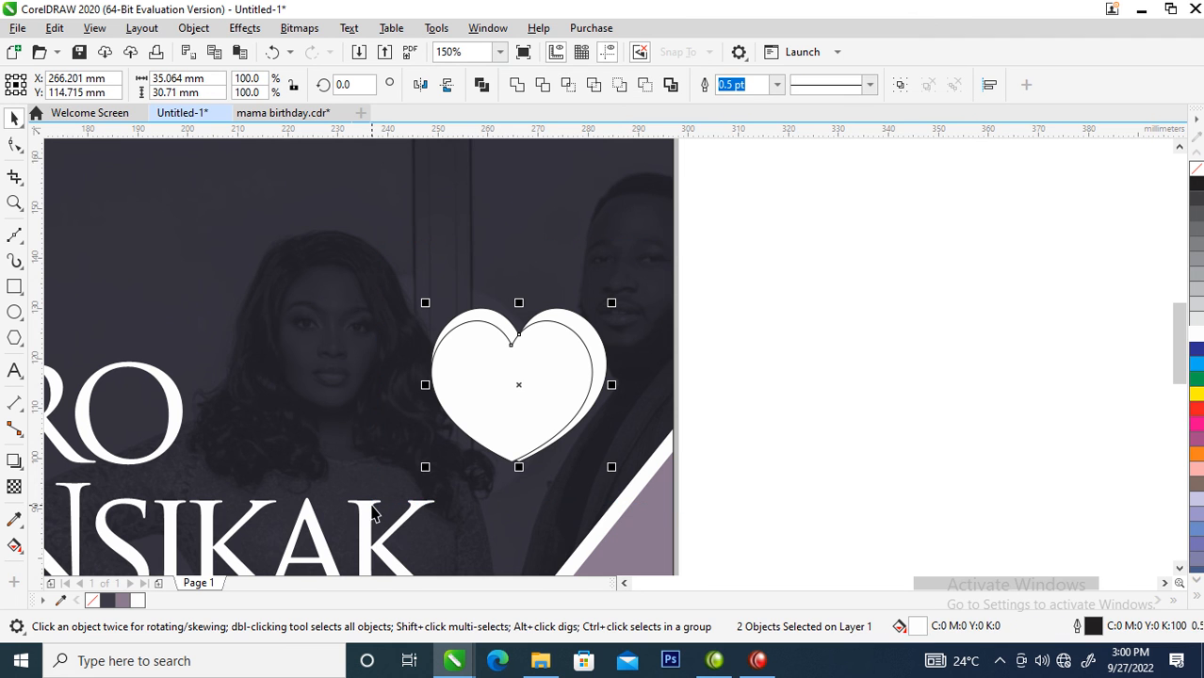
pyautogui.click(482, 87)
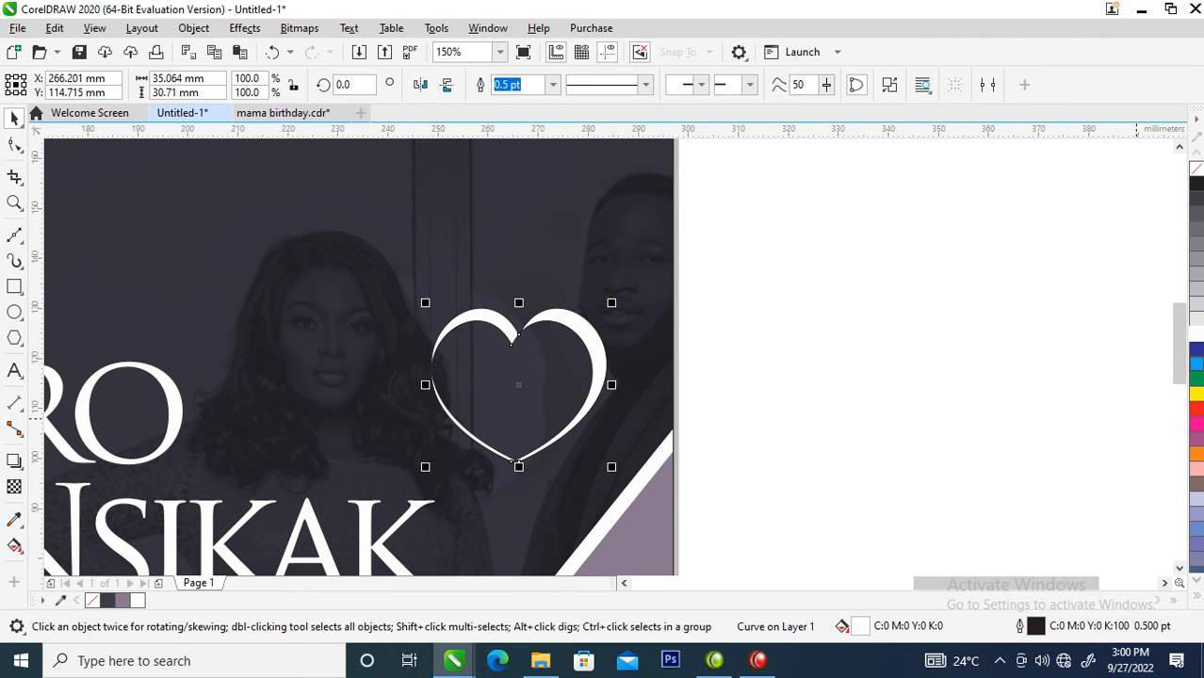
# - Outline the hollow heart in white, scale it down to about 17.6 mm wide and place it around the ampersand
pyautogui.rightClick(1195, 335)
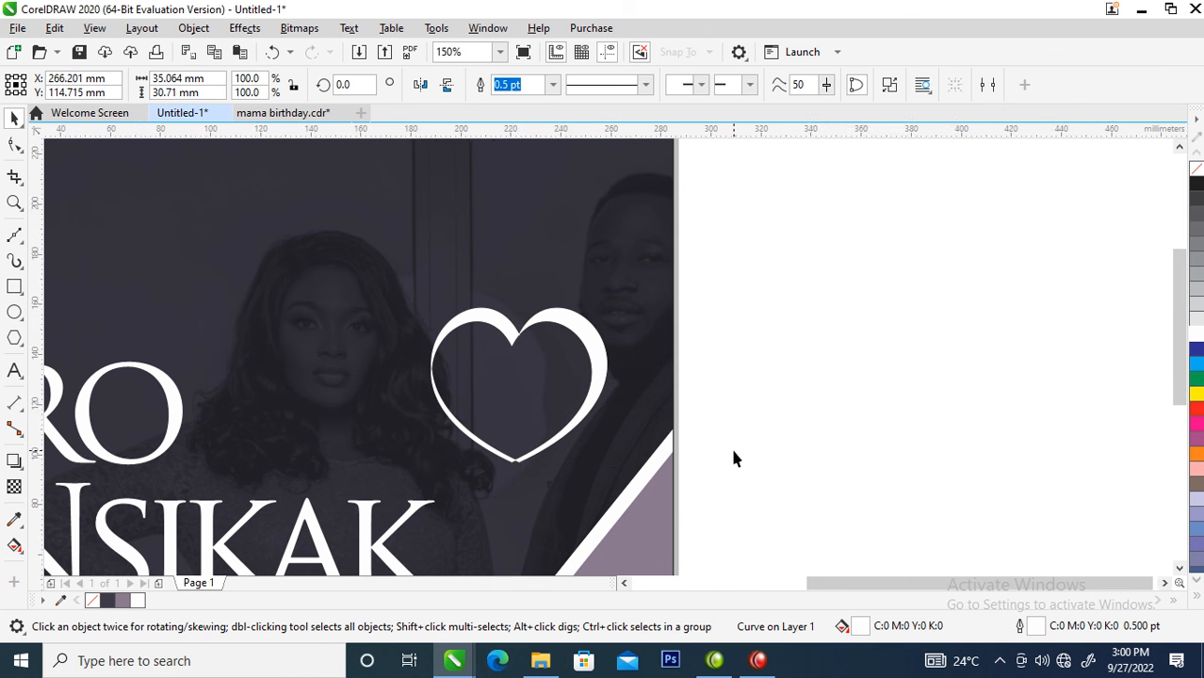
pyautogui.scroll(-4, 730, 445)
pyautogui.scroll(2, 771, 489)
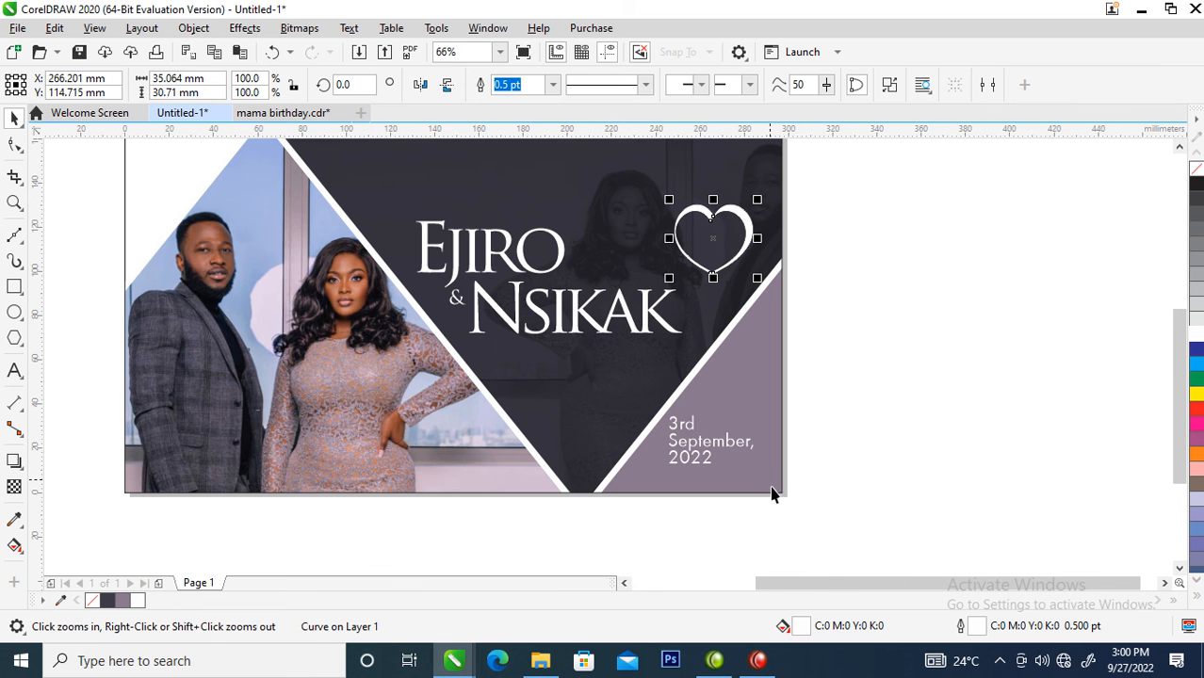
pyautogui.moveTo(750, 235); pyautogui.dragTo(495, 292)
pyautogui.press('z')
pyautogui.click(545, 320)
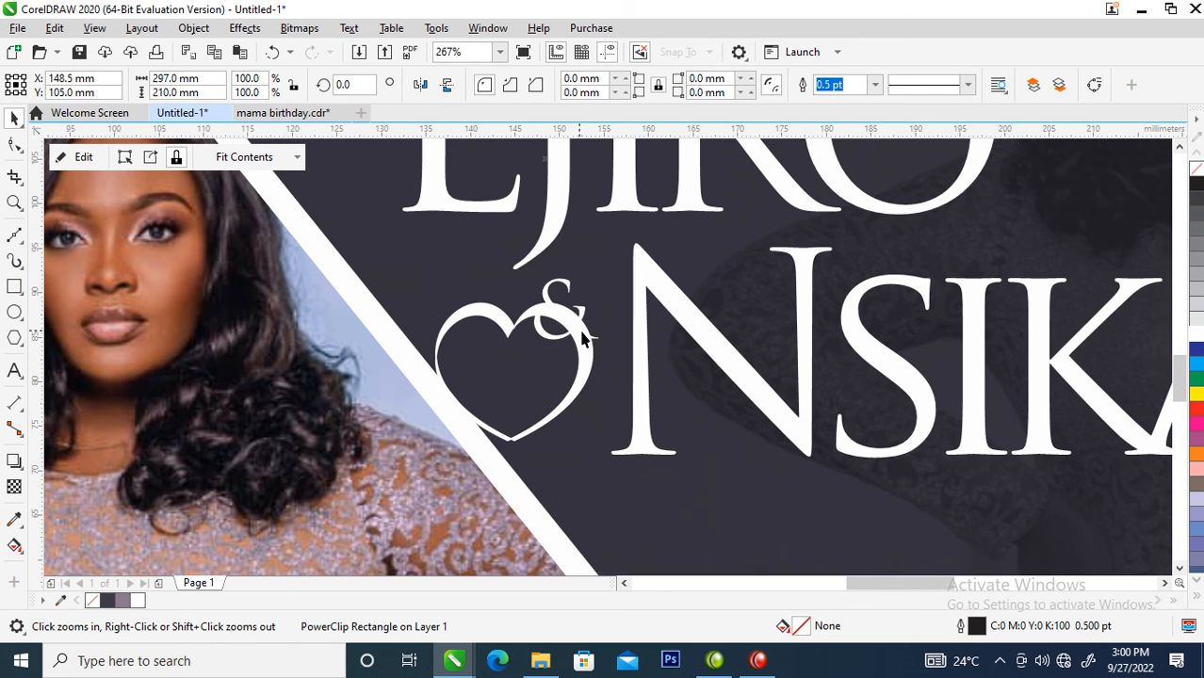
pyautogui.press('space')
pyautogui.moveTo(588, 367); pyautogui.dragTo(631, 296)
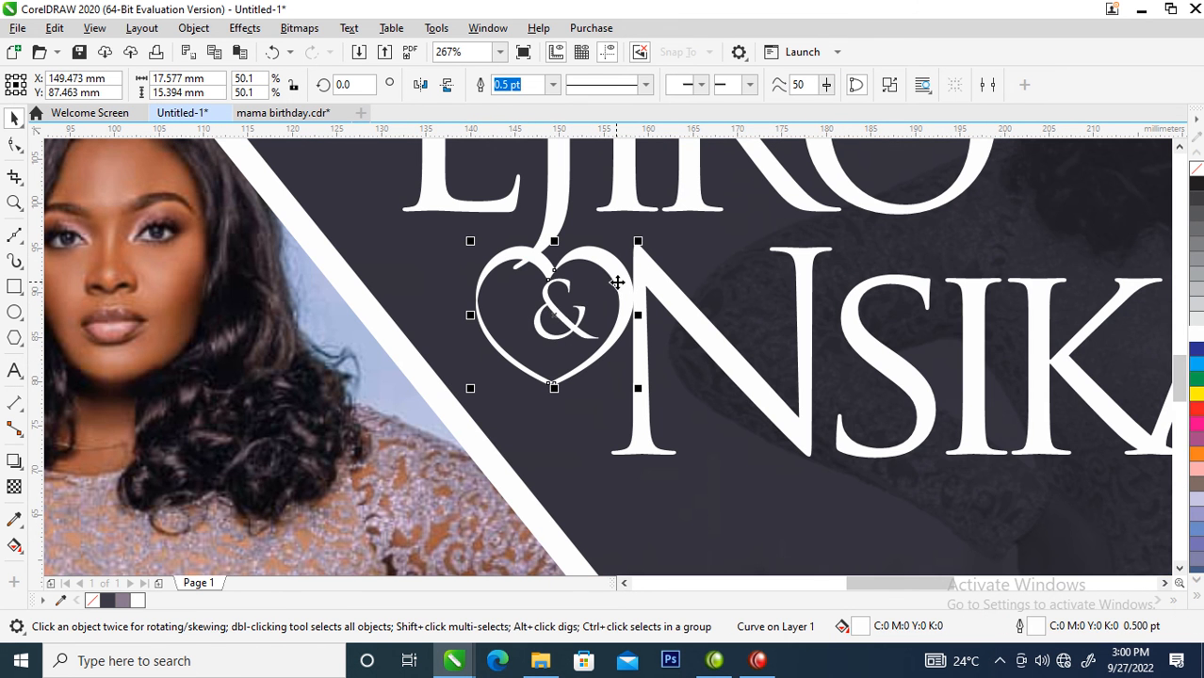
# - Rotate the heart around the ampersand to about 59 degrees
pyautogui.click(617, 286)
pyautogui.moveTo(637, 236); pyautogui.dragTo(534, 209)
pyautogui.scroll(-4, 602, 371)
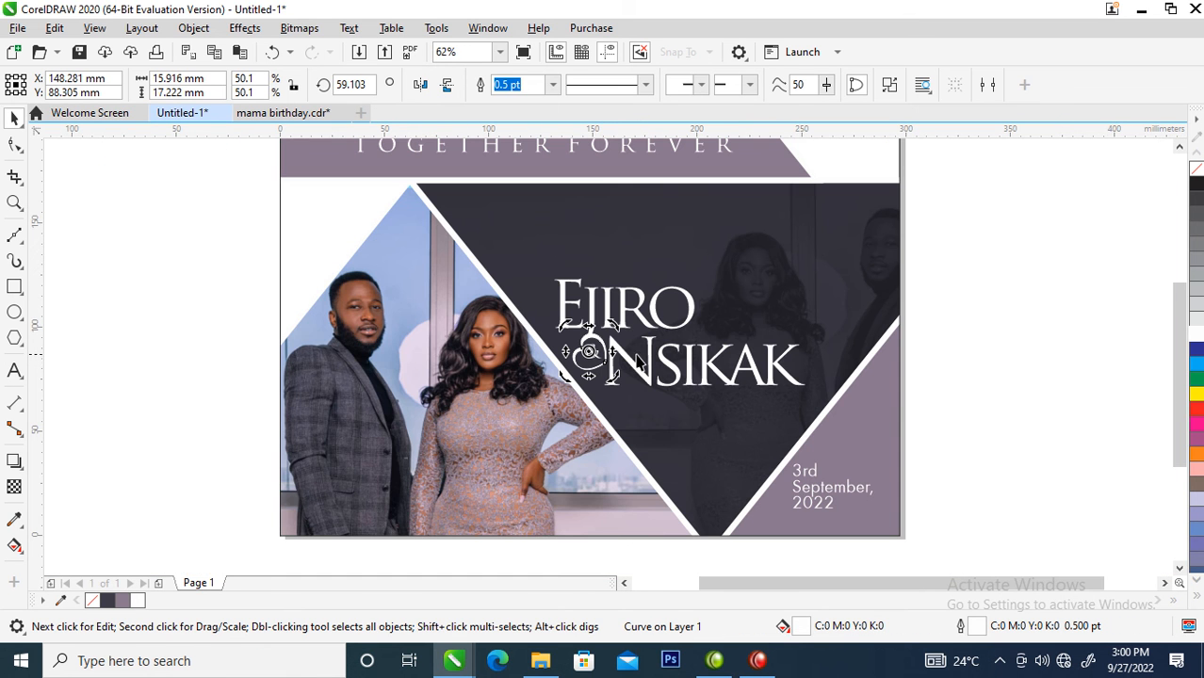
pyautogui.click(597, 348)
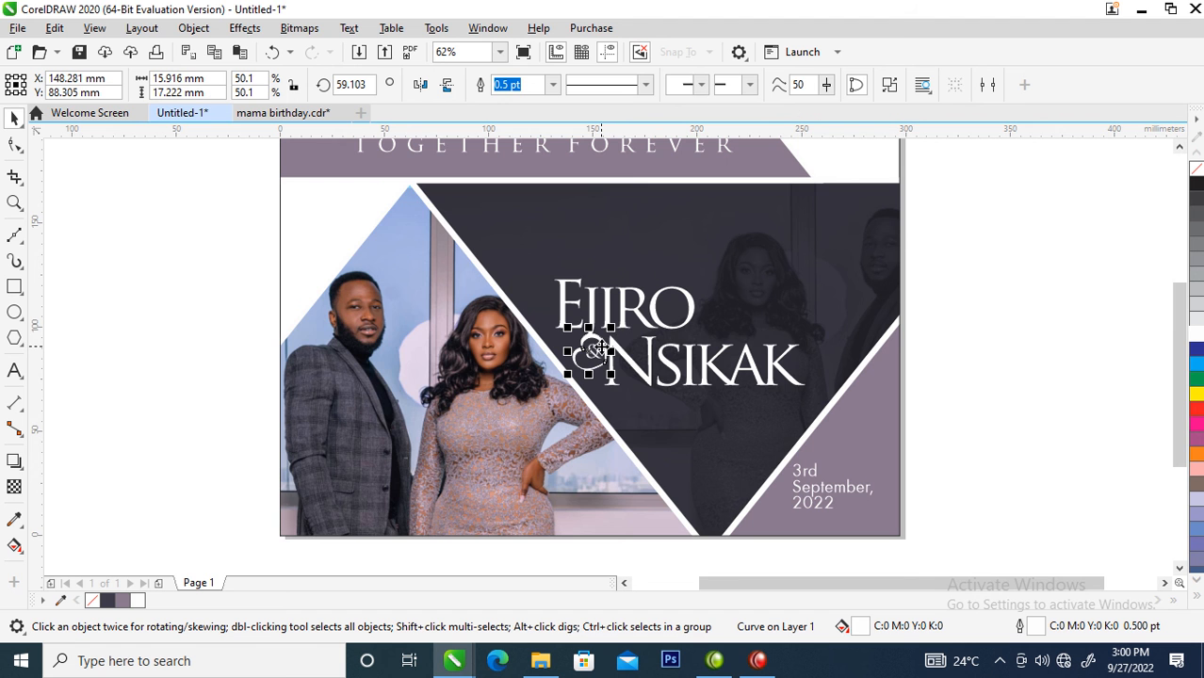
pyautogui.moveTo(601, 350); pyautogui.dragTo(772, 312)
pyautogui.click(772, 312)
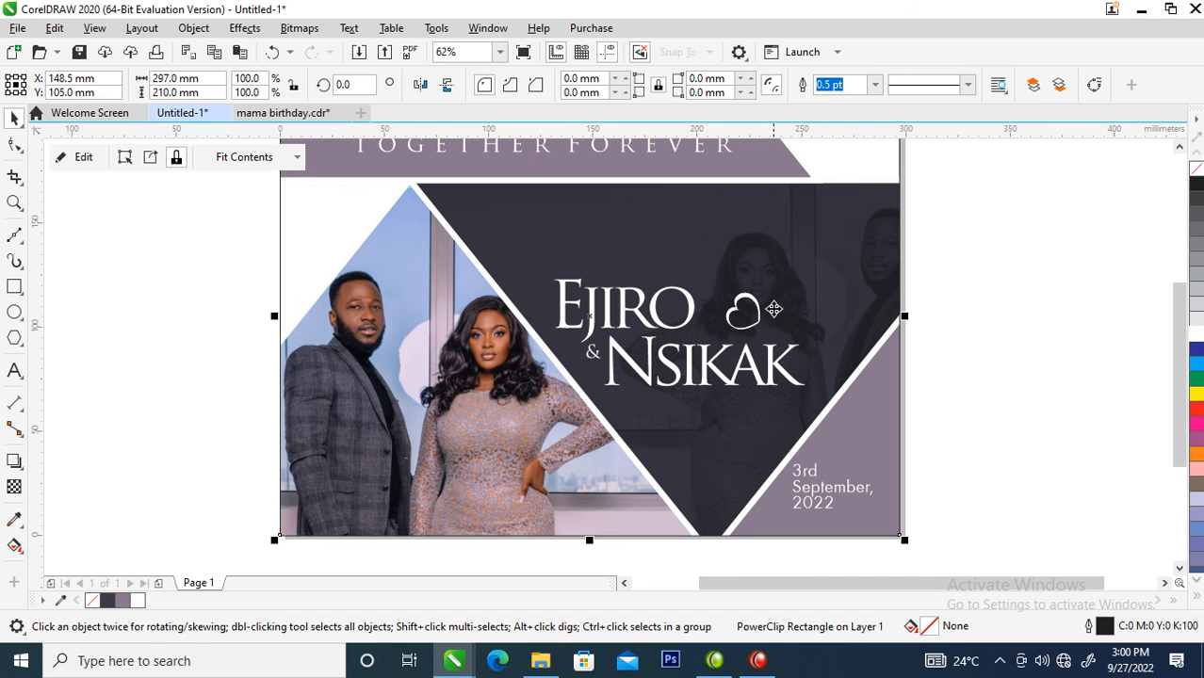
pyautogui.hotkey('ctrl', 'z')
# - Place a smaller, rotated copy of the heart, about 10 by 9 mm, between the two names and colour its fill and outline mauve (#8A788E)
pyautogui.moveTo(590, 364); pyautogui.dragTo(732, 366)
pyautogui.click(698, 333)
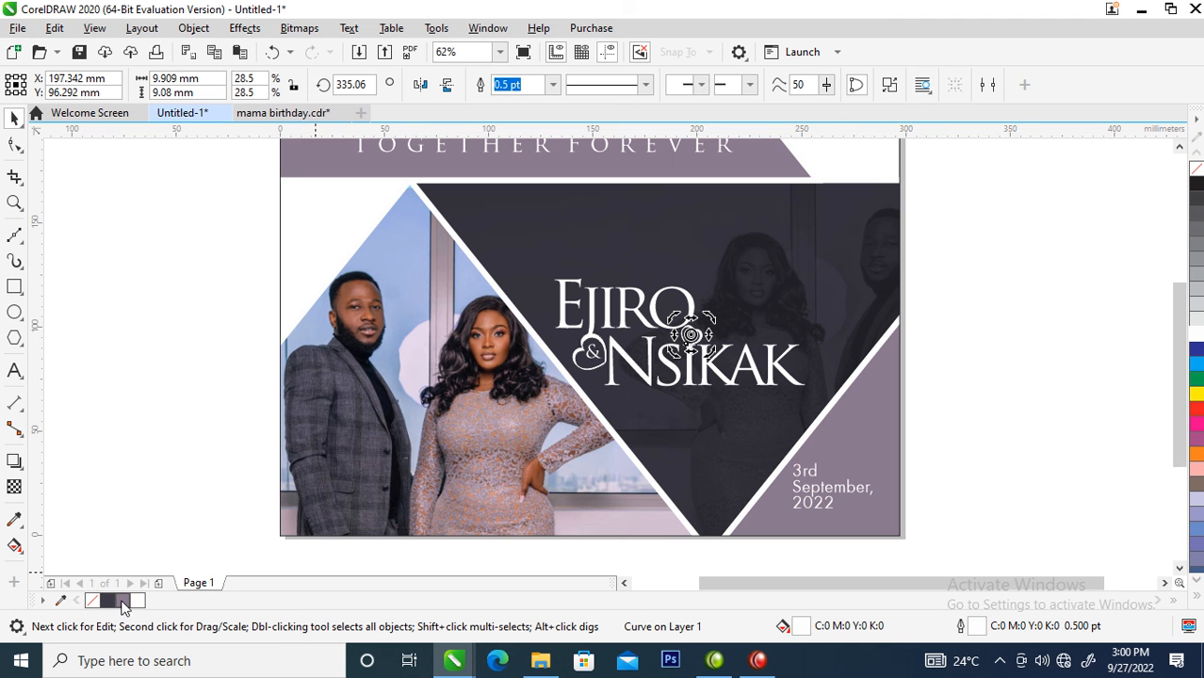
pyautogui.click(121, 605)
pyautogui.rightClick(121, 605)
pyautogui.click(1123, 361)
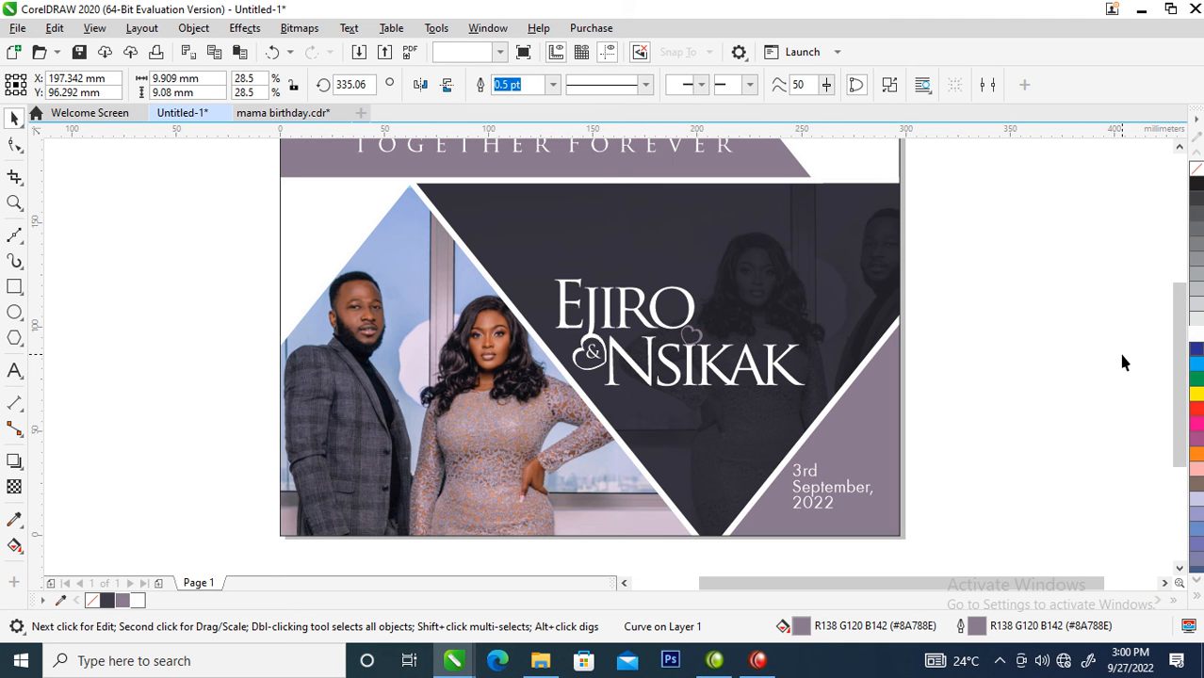
# - Scatter three tiny copies of the mauve heart, about 2.7 mm wide, above and below the second name
pyautogui.press('z')
pyautogui.moveTo(725, 384); pyautogui.dragTo(930, 452)
pyautogui.doubleClick(582, 342)
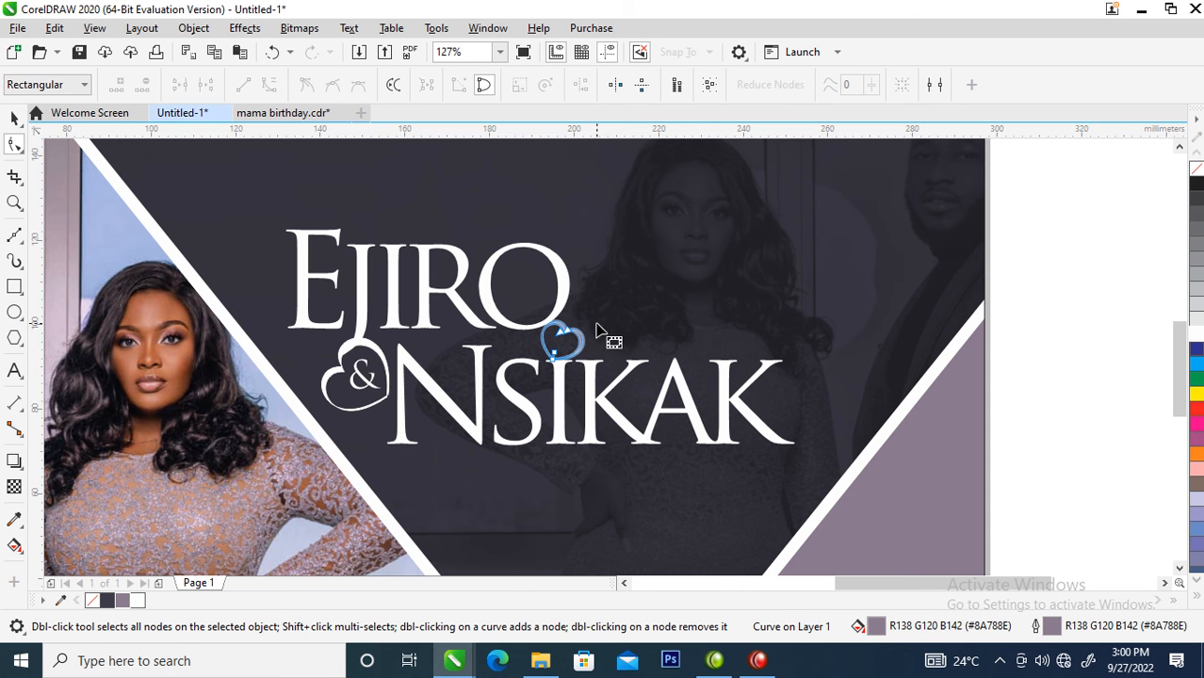
pyautogui.press('space')
pyautogui.moveTo(590, 313); pyautogui.dragTo(613, 533)
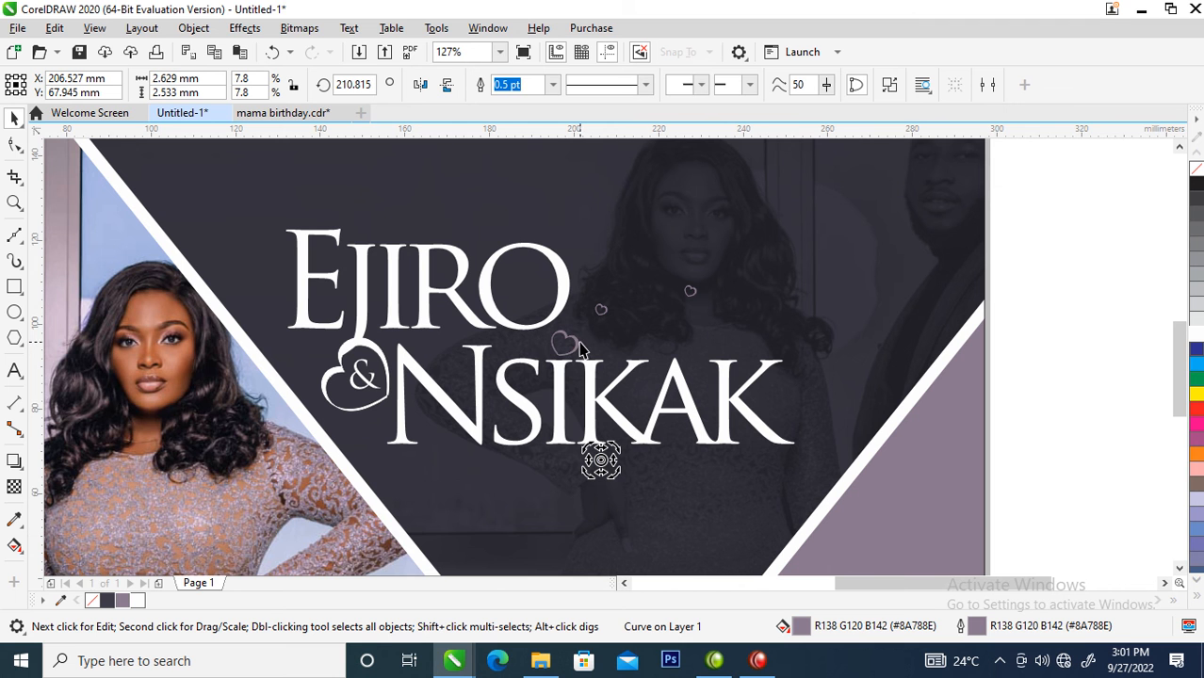
pyautogui.click(605, 310)
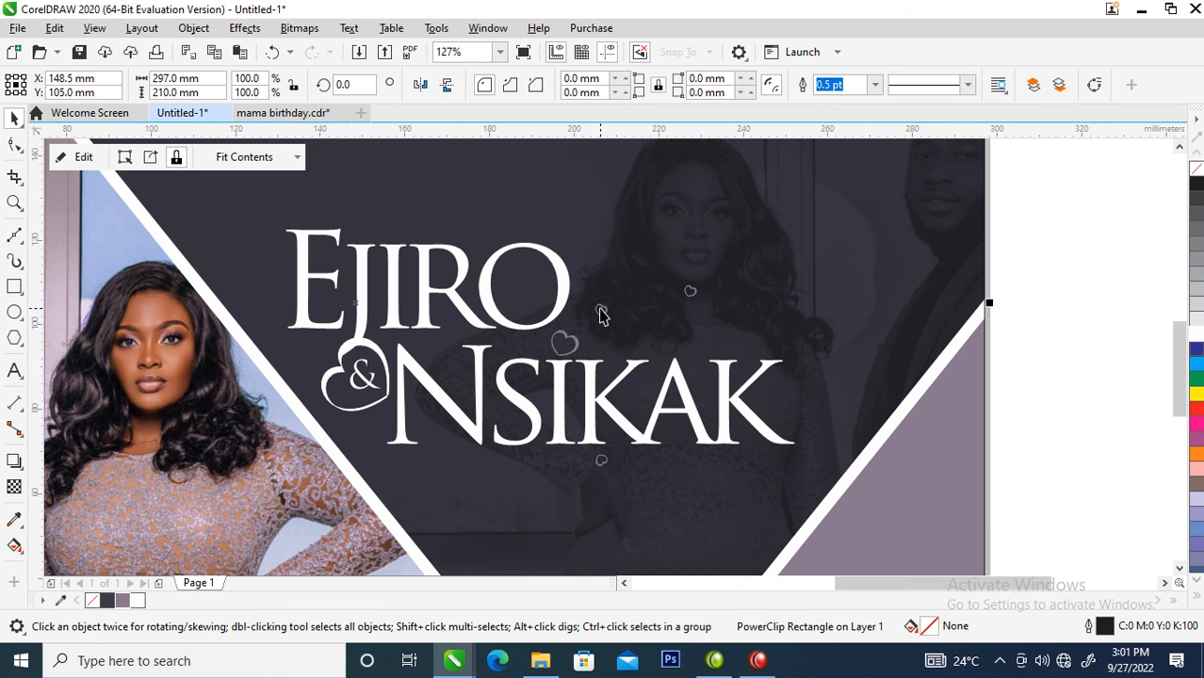
pyautogui.click(601, 311)
pyautogui.click(601, 311)
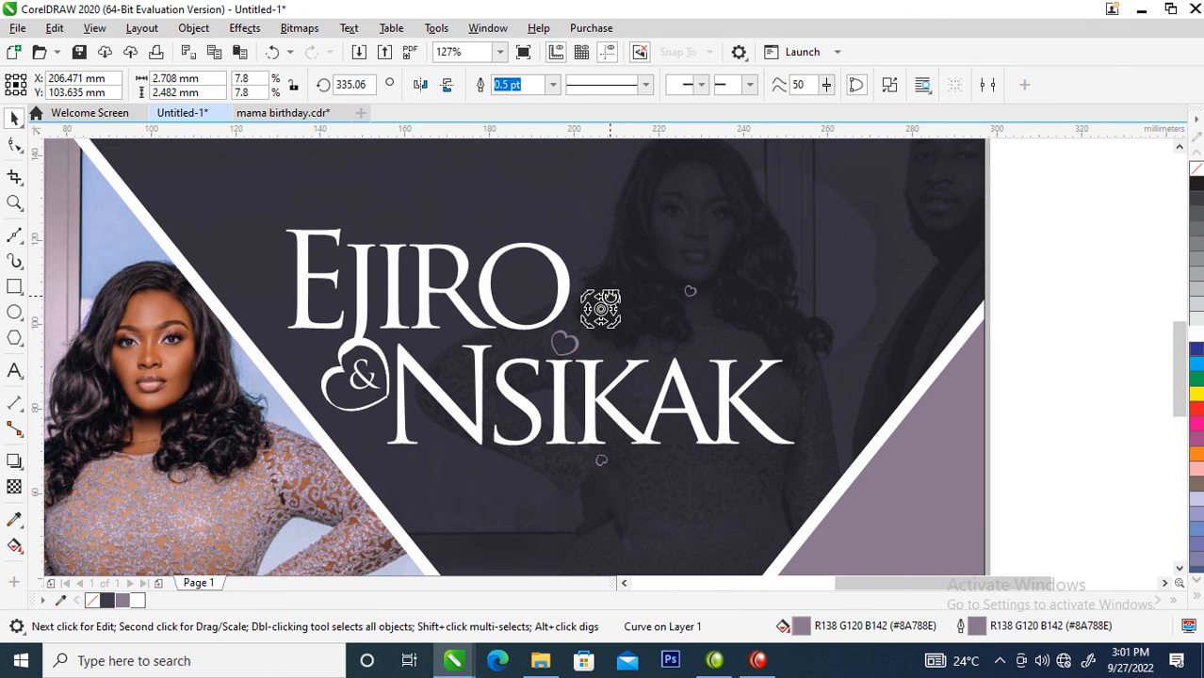
pyautogui.click(626, 313)
# - Examine the whole page layout with the added hearts
pyautogui.scroll(-5, 627, 314)
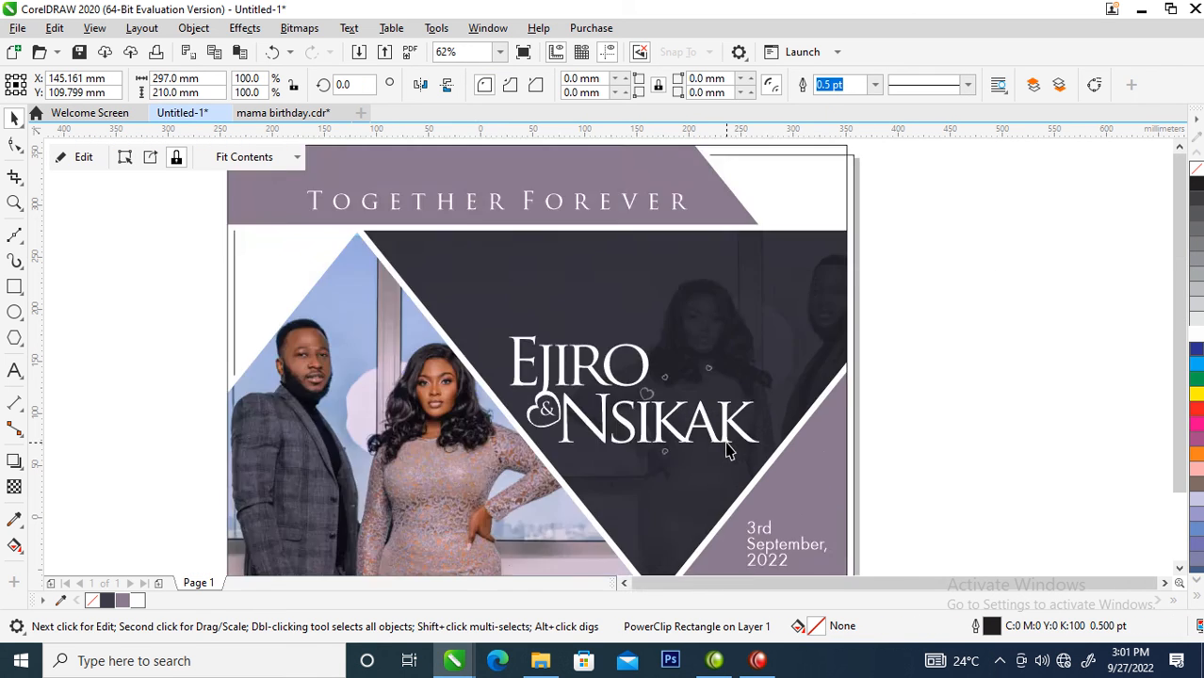
pyautogui.press('z')
pyautogui.moveTo(451, 270); pyautogui.dragTo(864, 561)
pyautogui.press('space')
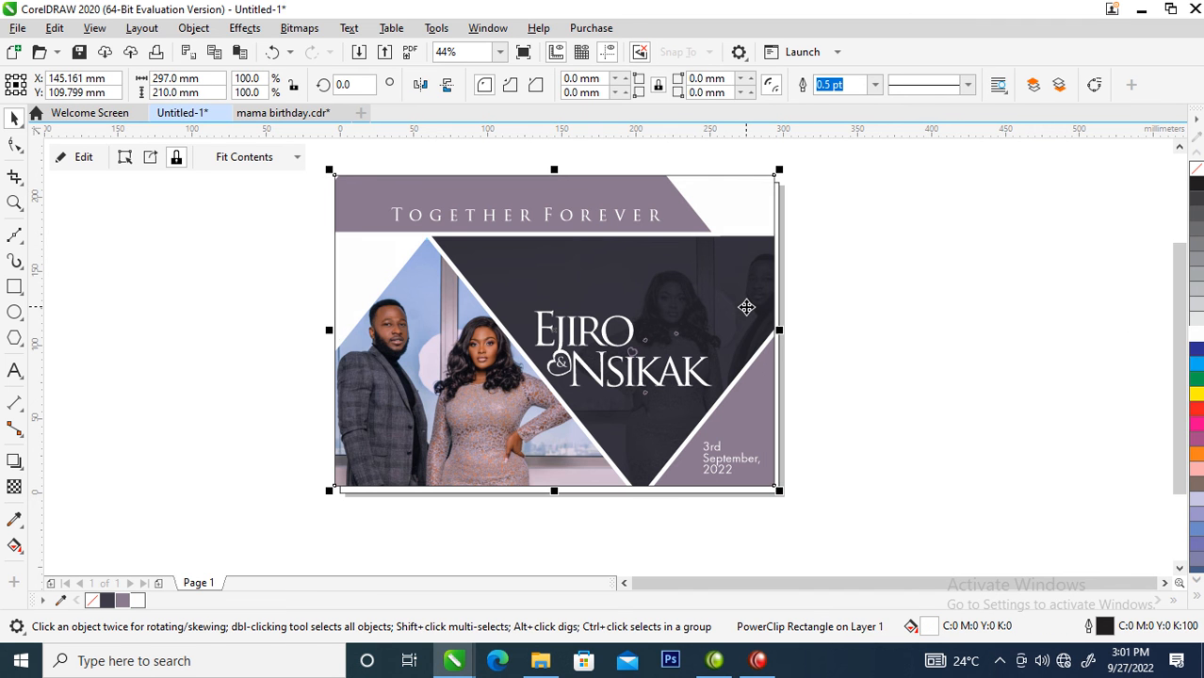
pyautogui.press('space')
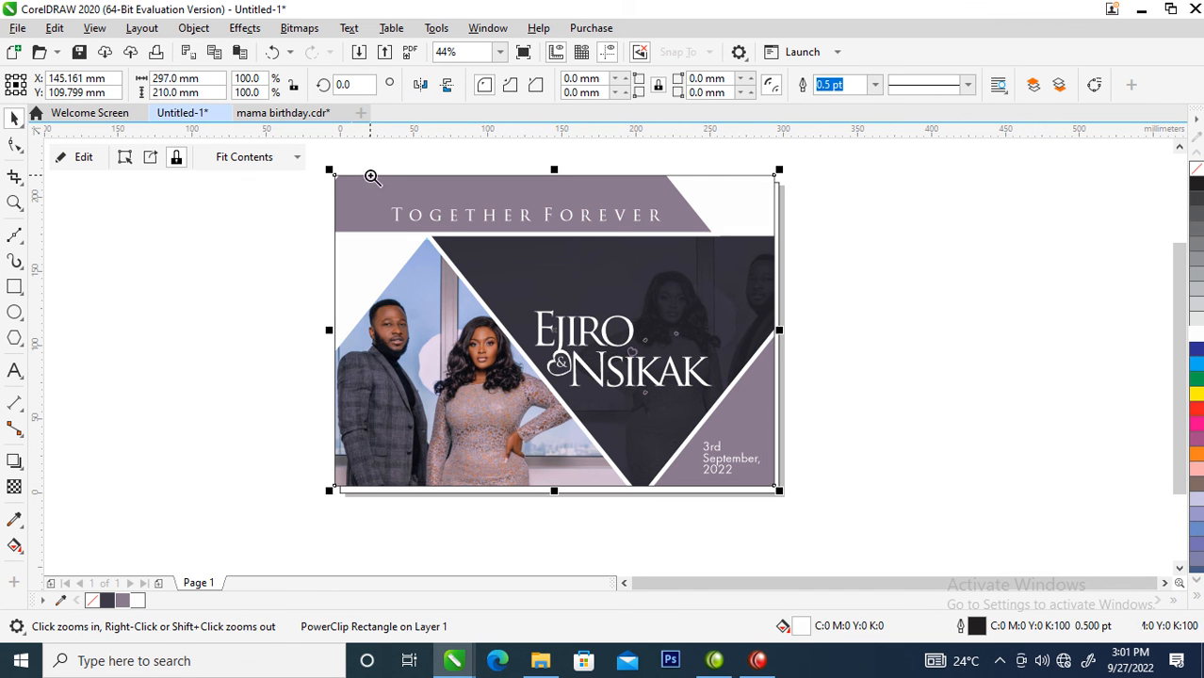
pyautogui.moveTo(309, 164); pyautogui.dragTo(812, 493)
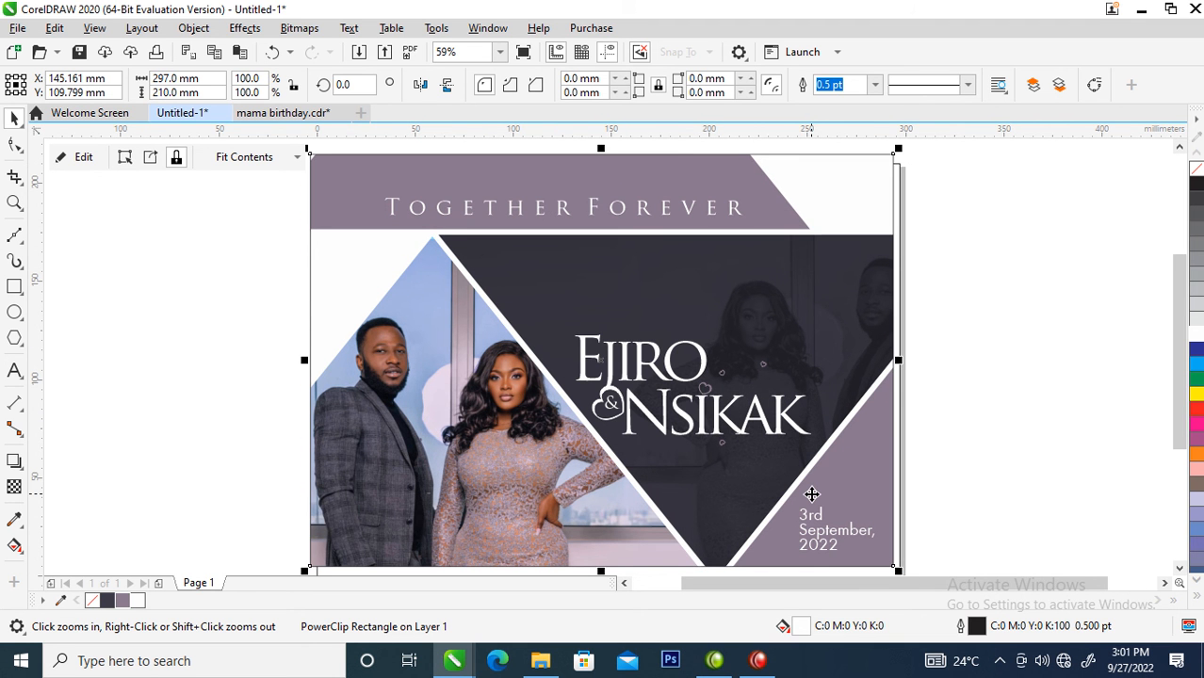